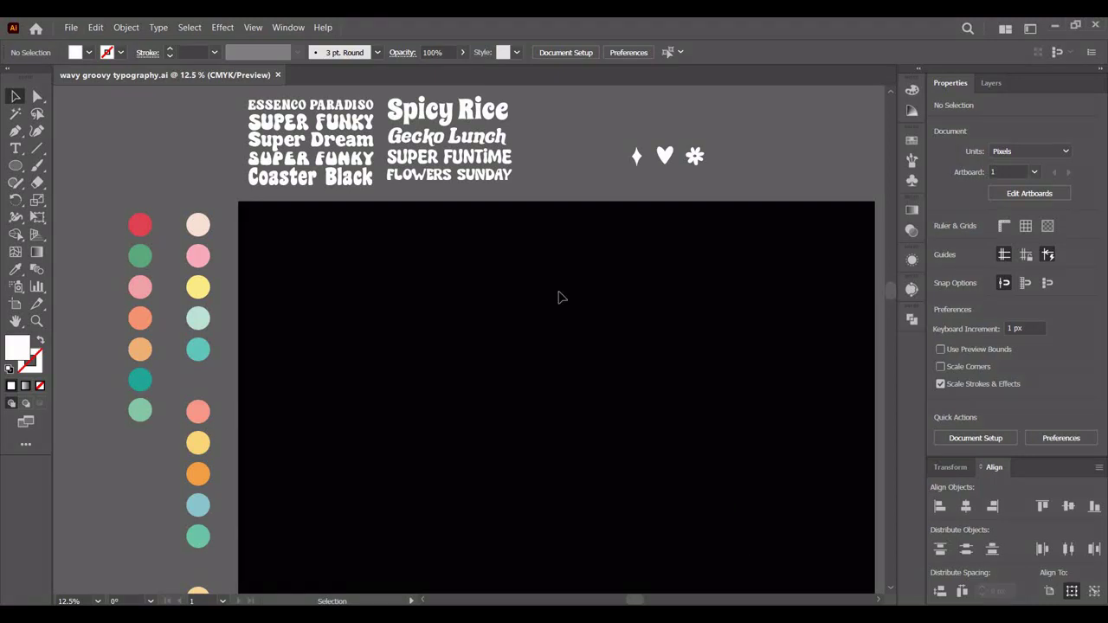
- Look over the black artboard, colour swatches and font samples above it
mouse_move(277, 311)
mouse_down()
mouse_move(371, 220)
mouse_move(433, 413)
mouse_move(430, 253)
mouse_up()
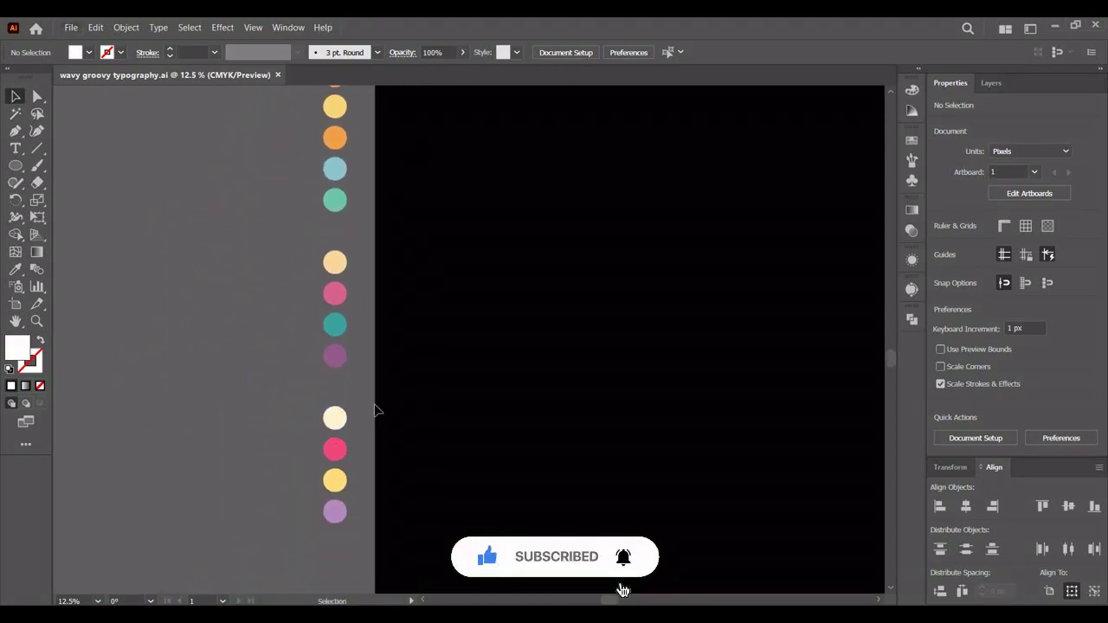
drag(376, 407, 486, 484)
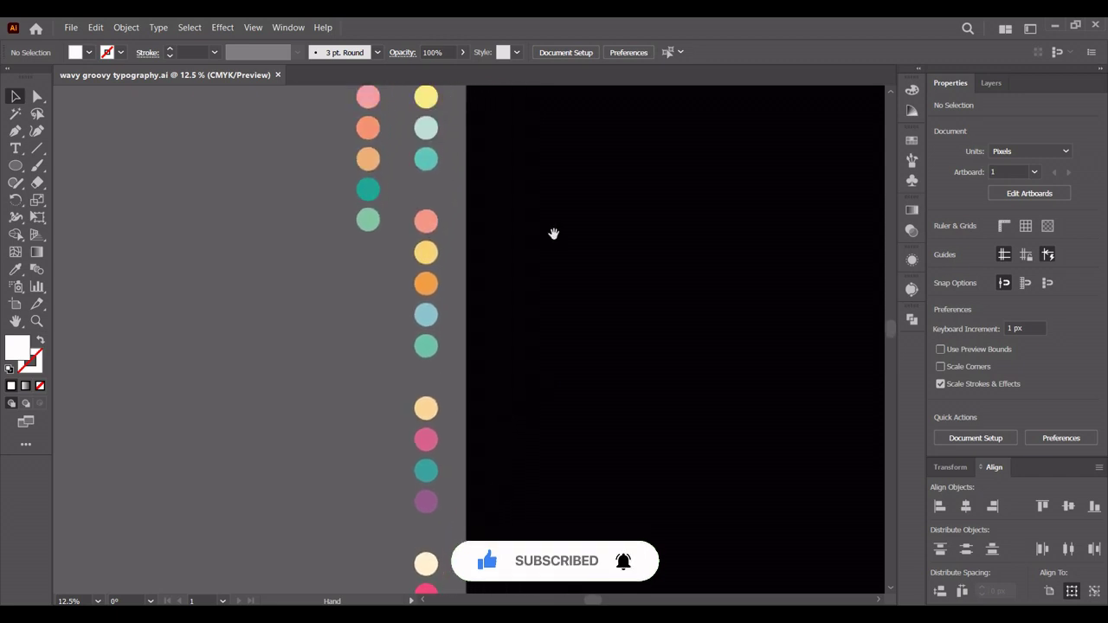
drag(551, 233, 490, 456)
drag(576, 300, 456, 355)
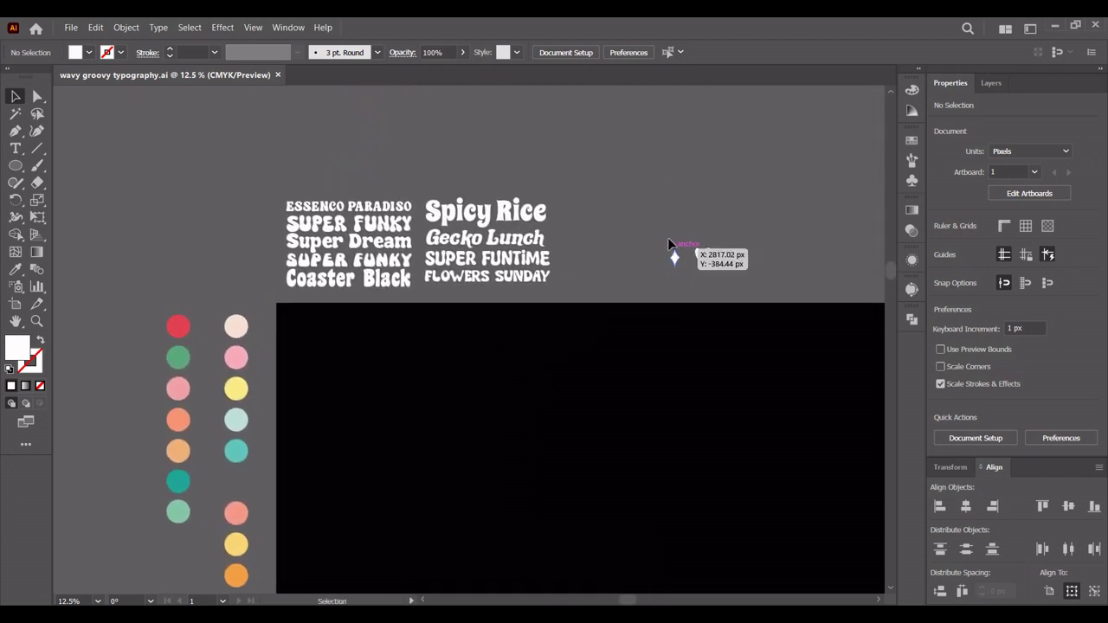
drag(662, 238, 754, 279)
click(762, 282)
scroll(765, 275, up, 1)
scroll(765, 276, up, 1)
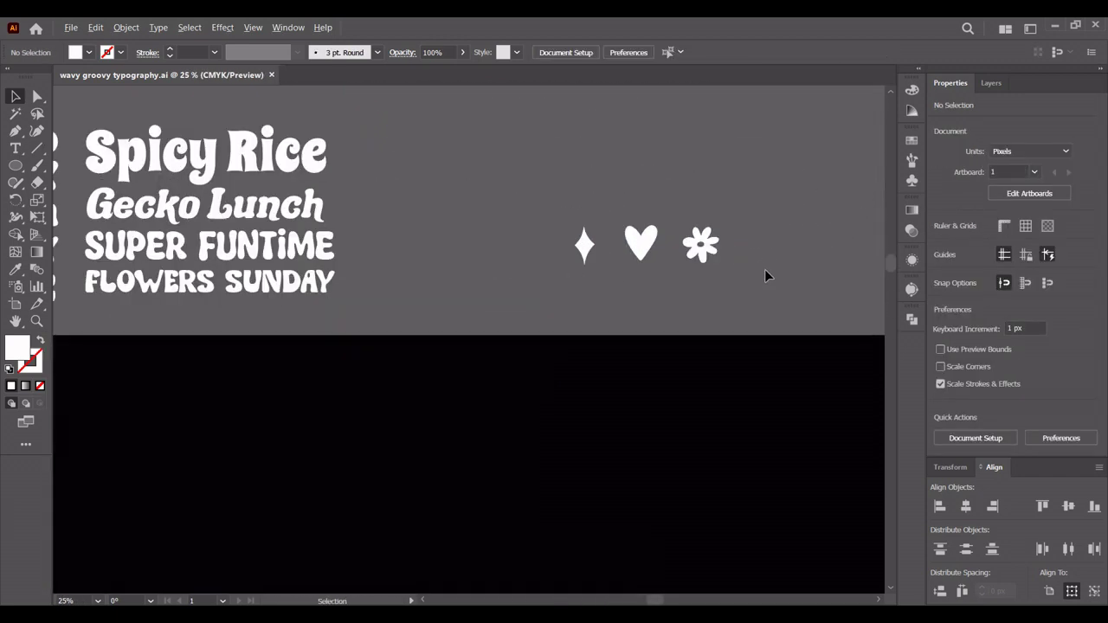
drag(261, 342, 576, 389)
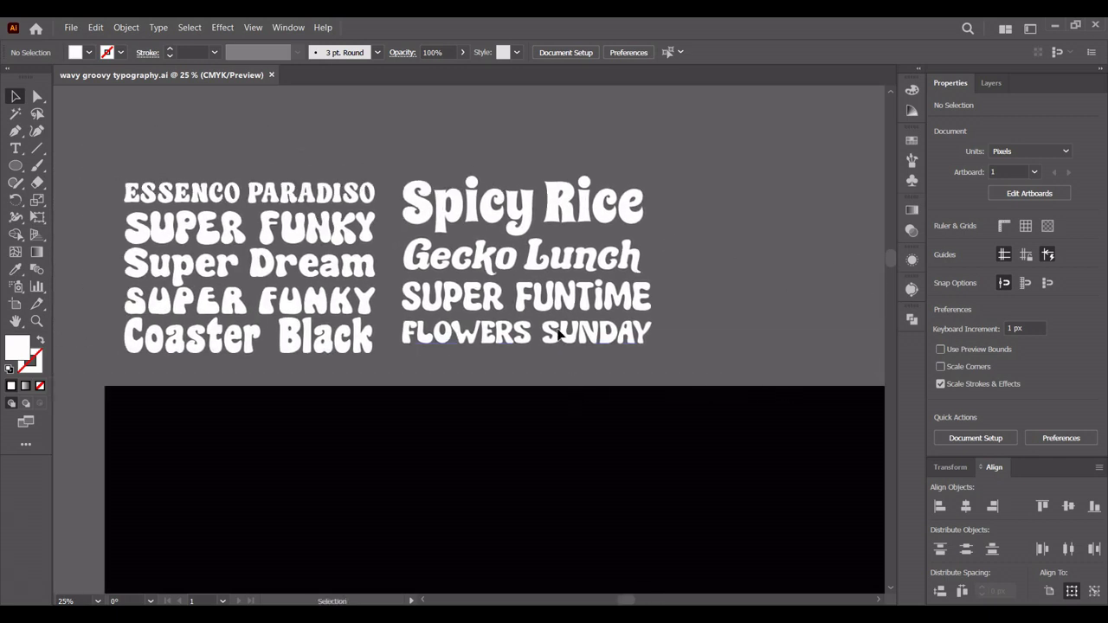
- Check the fonts of samples like Spicy Rice, Gecko Lunch, Super Funtime, Flowers Sunday and Essenco Paradiso
click(534, 211)
click(554, 260)
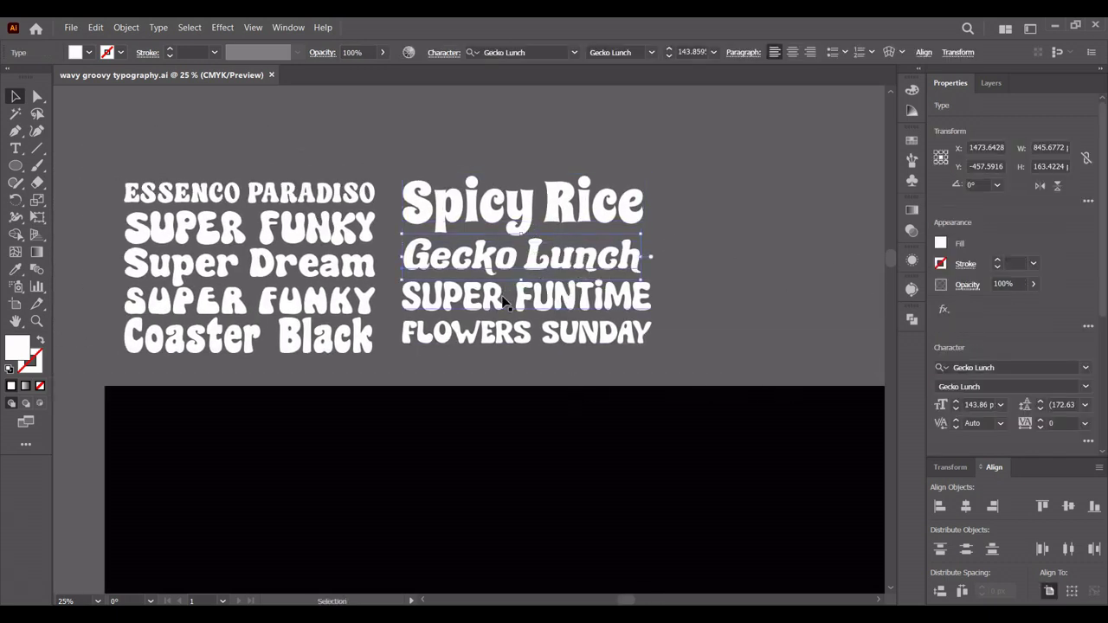
click(513, 303)
click(473, 340)
click(363, 303)
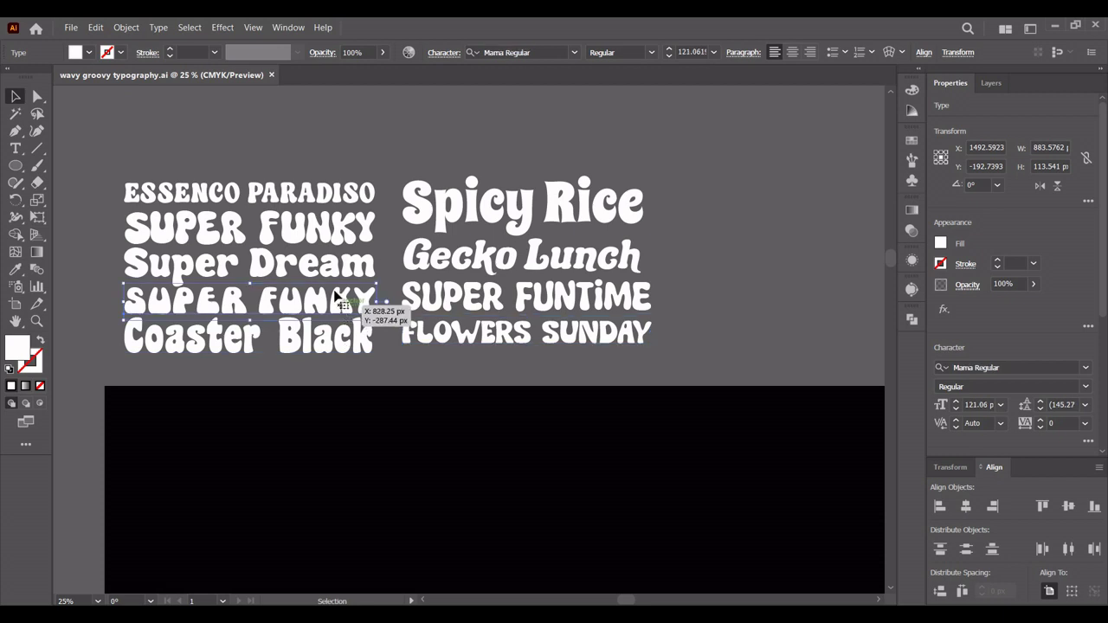
click(368, 260)
click(368, 226)
click(368, 192)
click(414, 468)
scroll(418, 465, down, 1)
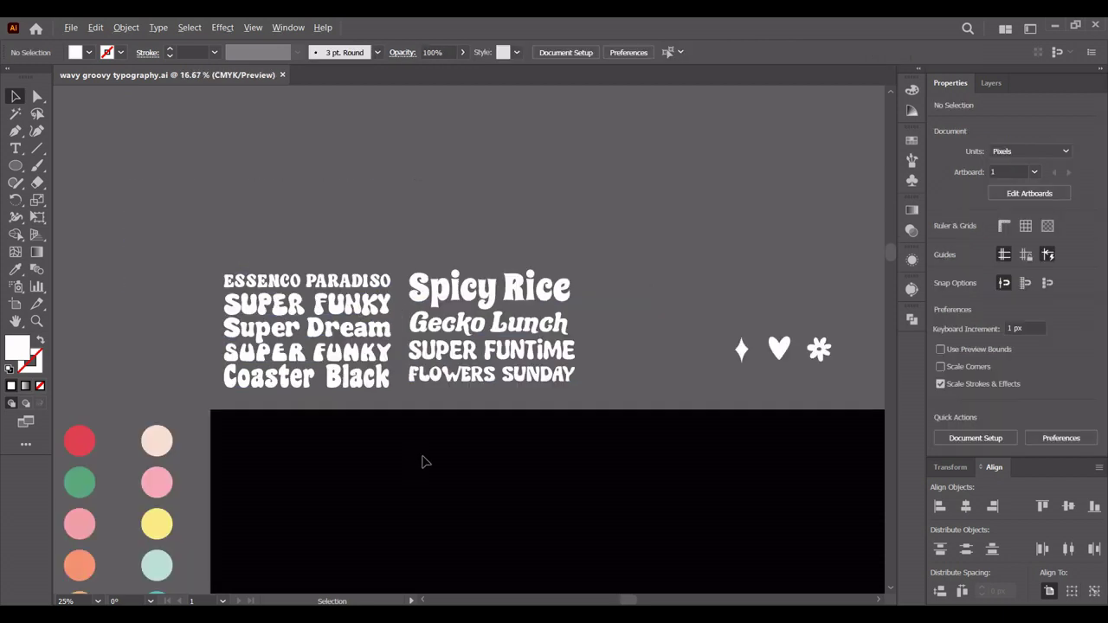
- Place an enlarged copy of FLOWERS SUNDAY on the artboard and retype it as WHATEVER
mouse_move(423, 472)
mouse_down()
mouse_move(487, 331)
mouse_move(484, 294)
mouse_move(432, 300)
mouse_move(439, 309)
mouse_up()
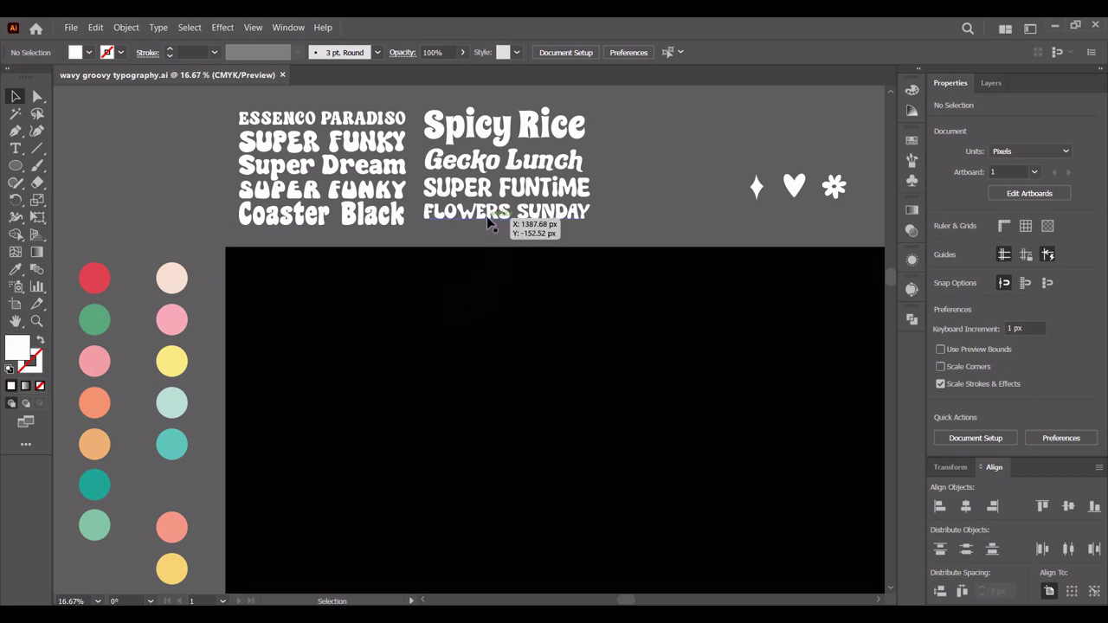
mouse_move(487, 221)
mouse_down()
mouse_move(422, 291)
mouse_move(373, 322)
mouse_up()
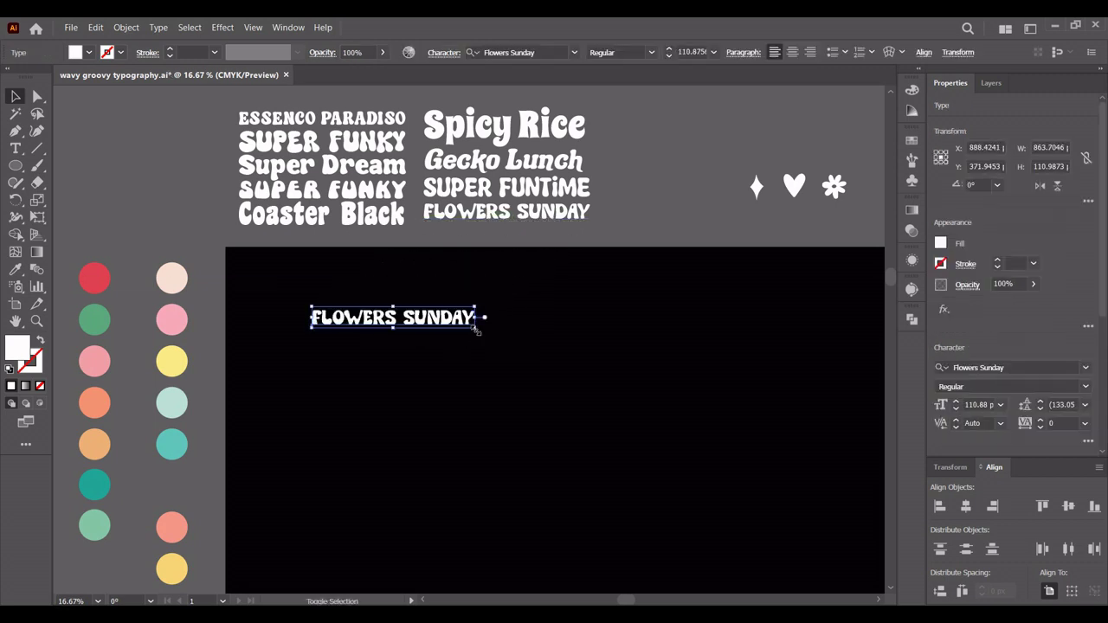
mouse_move(477, 330)
mouse_down()
mouse_move(573, 410)
mouse_move(683, 474)
mouse_move(665, 459)
mouse_up()
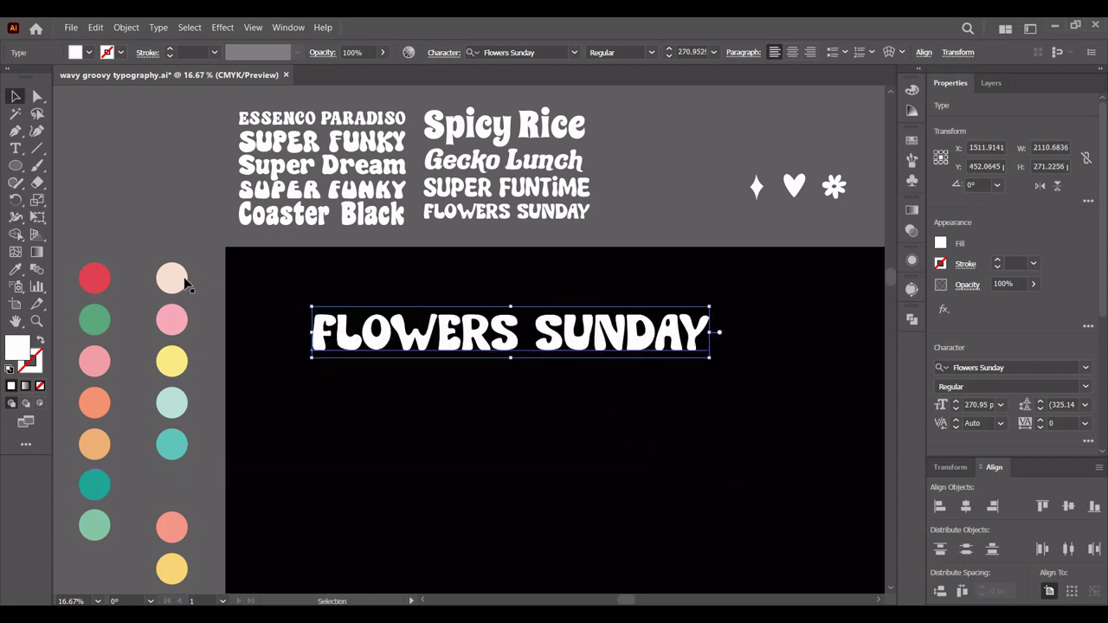
click(16, 150)
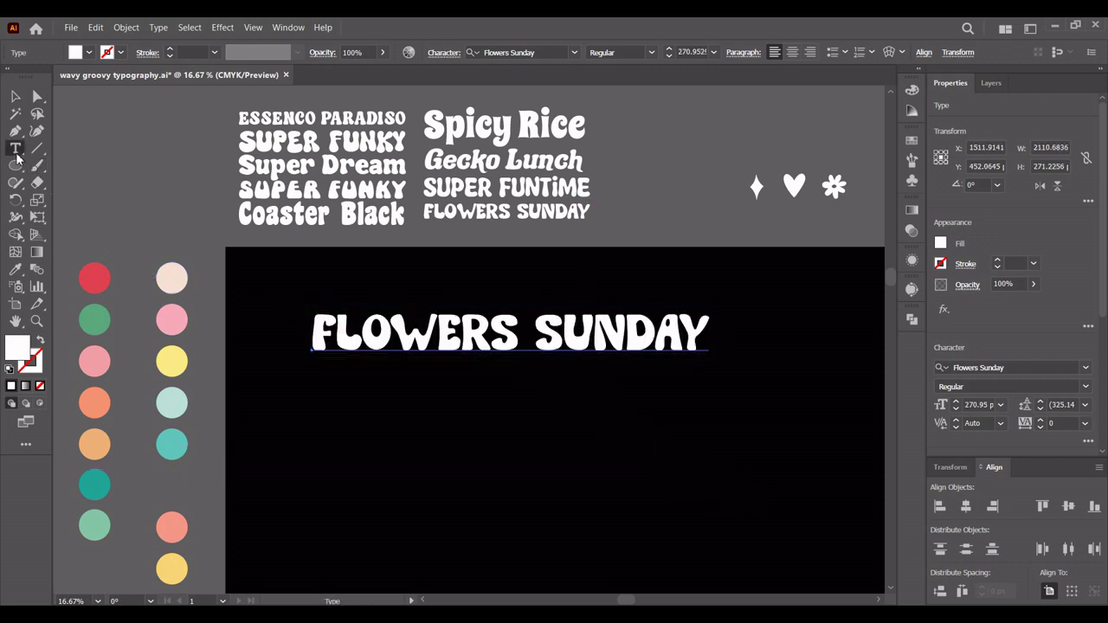
click(340, 329)
key(ctrl+a)
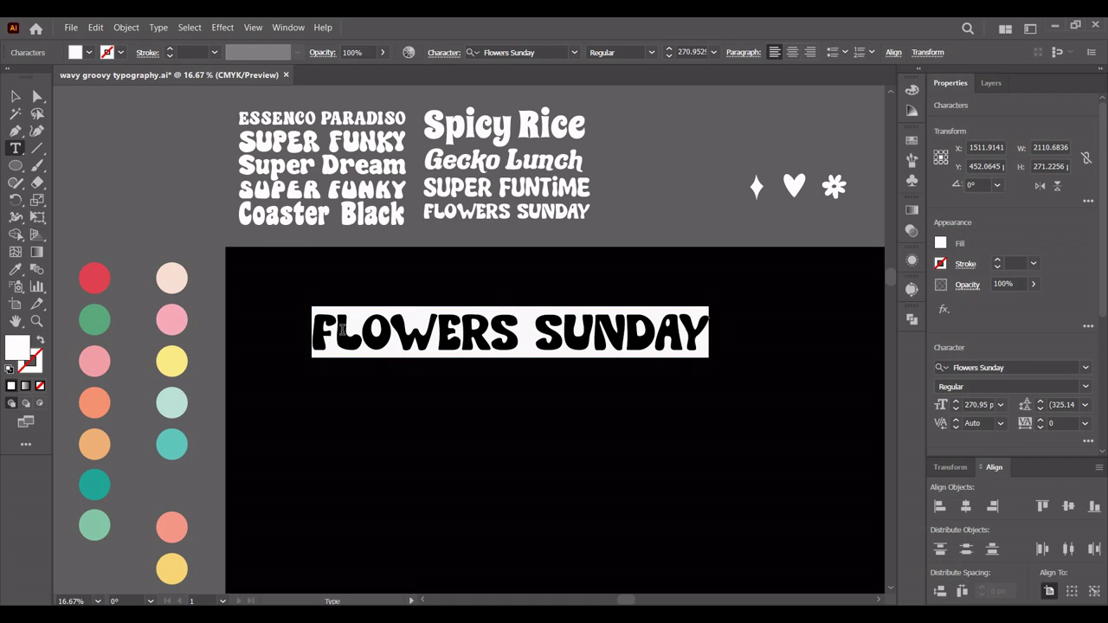
text(WHA)
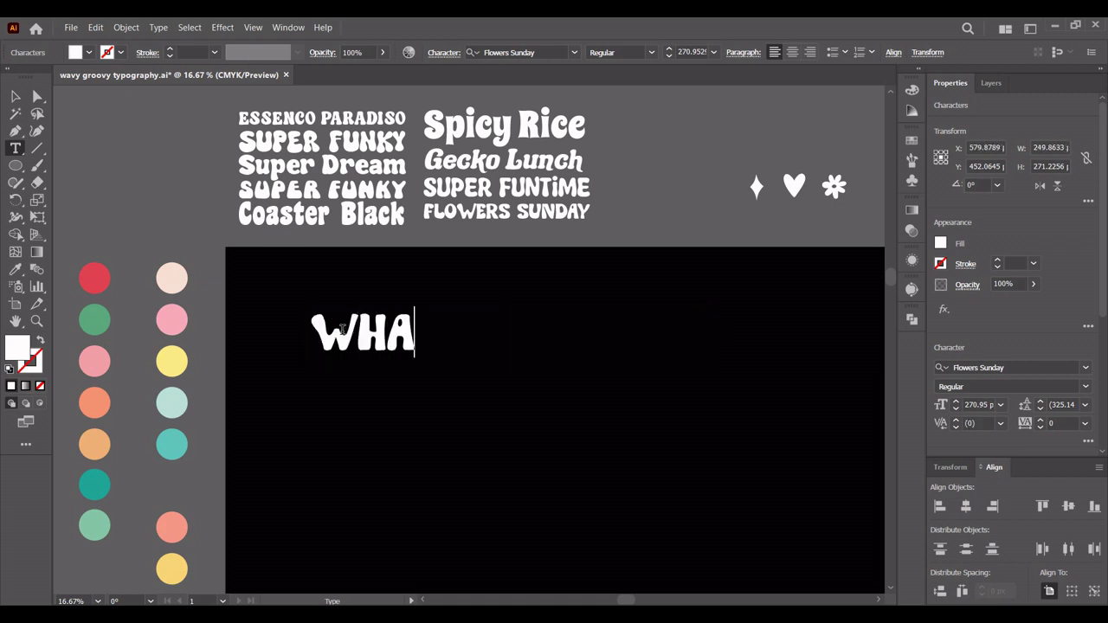
text(TEVER)
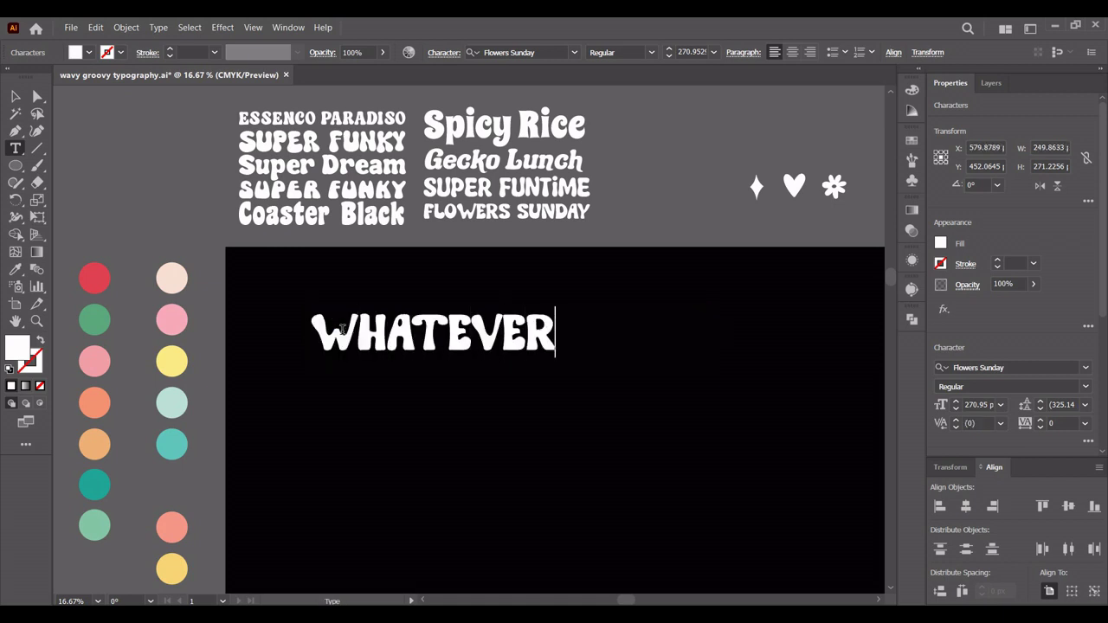
key(Escape)
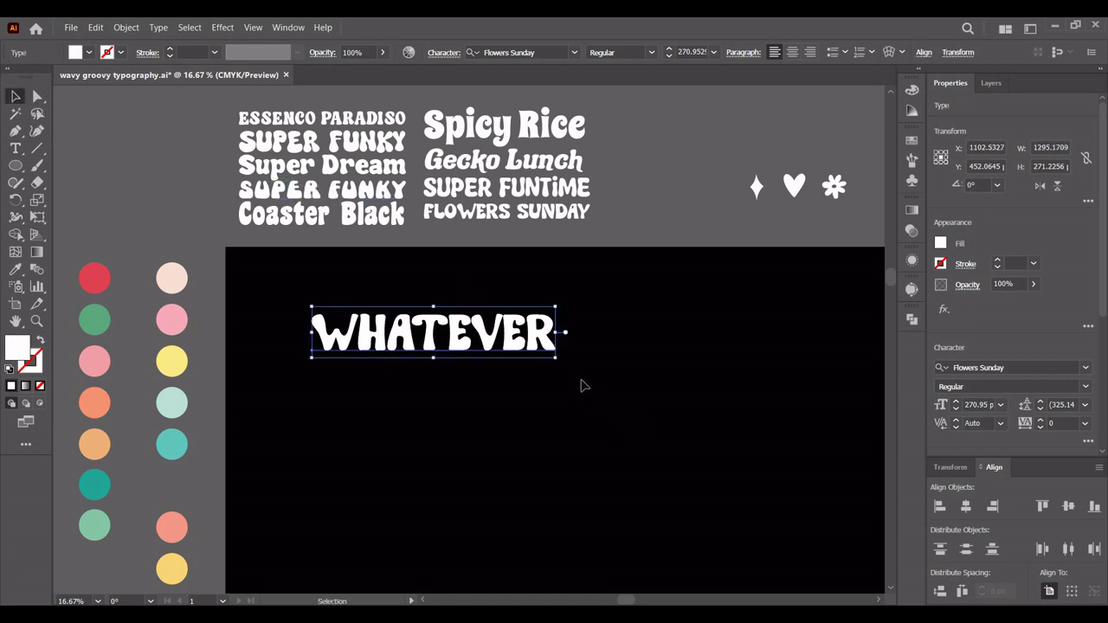
- Enlarge WHATEVER and repeat evenly spaced copies below it with Ctrl+D
drag(556, 357, 643, 430)
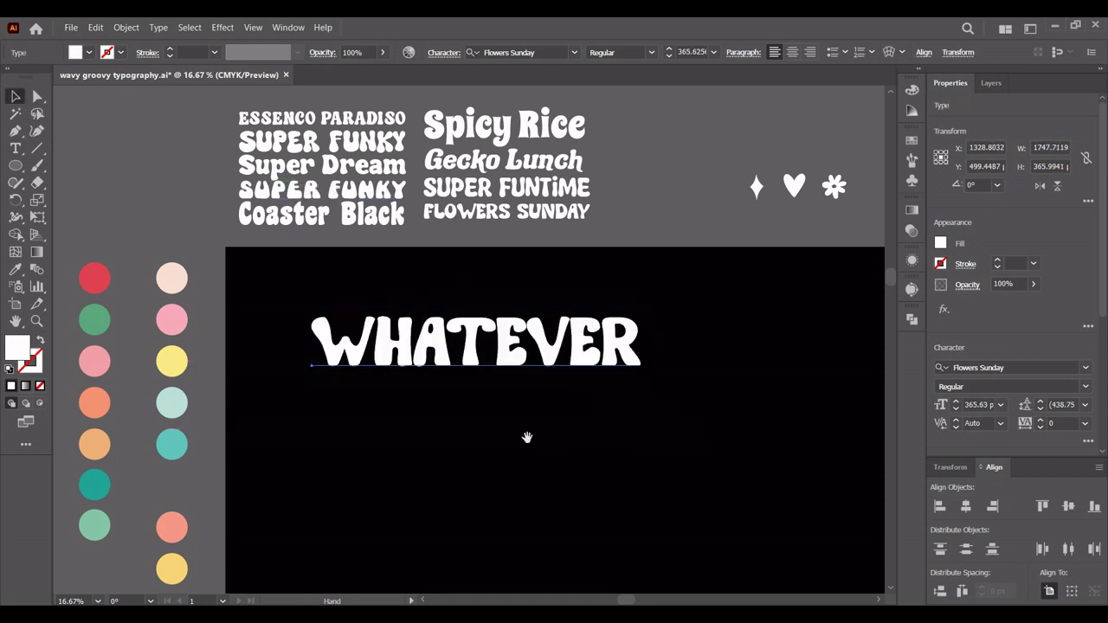
drag(526, 438, 578, 332)
drag(570, 259, 570, 300)
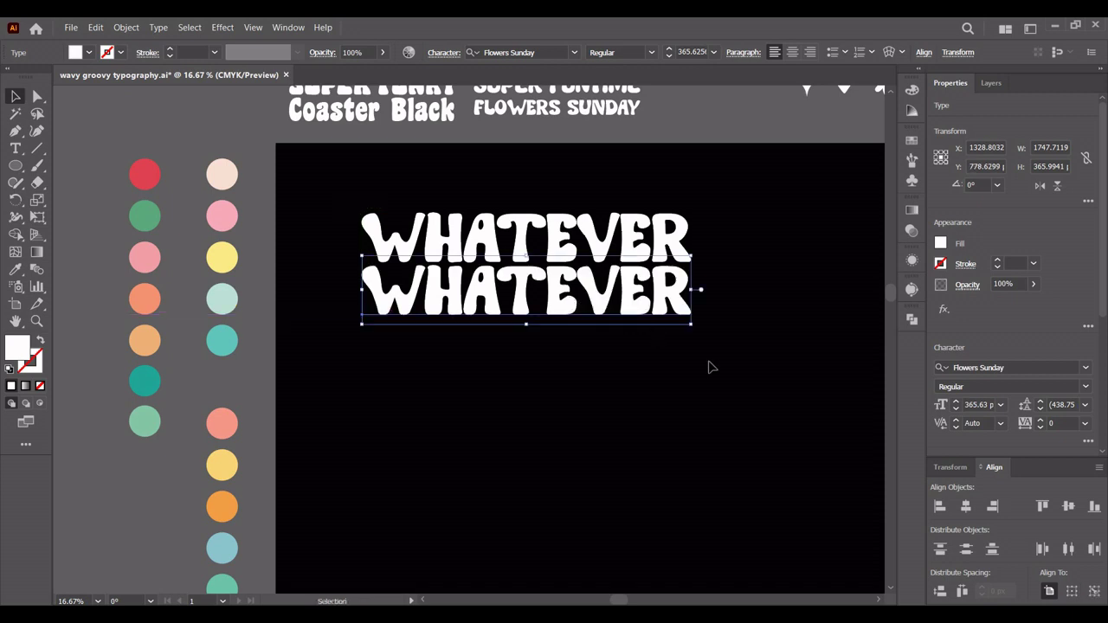
key(ctrl+d)
key(ctrl+d)
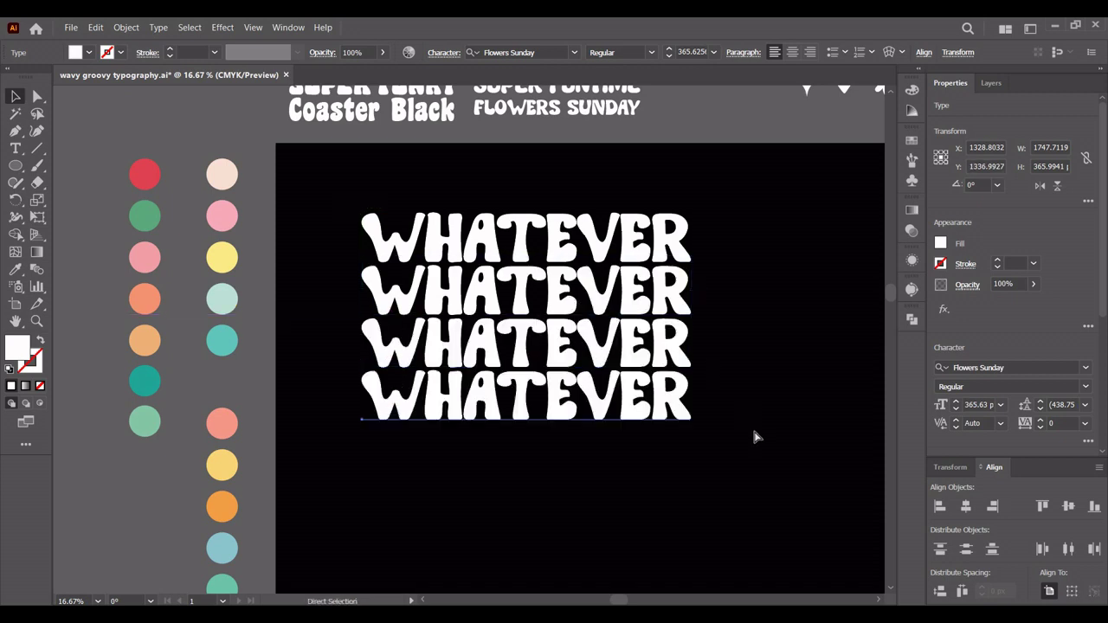
key(ctrl+d)
key(ctrl+d)
- Delete the extra bottom row, leaving five WHATEVER rows, and zoom out
click(750, 435)
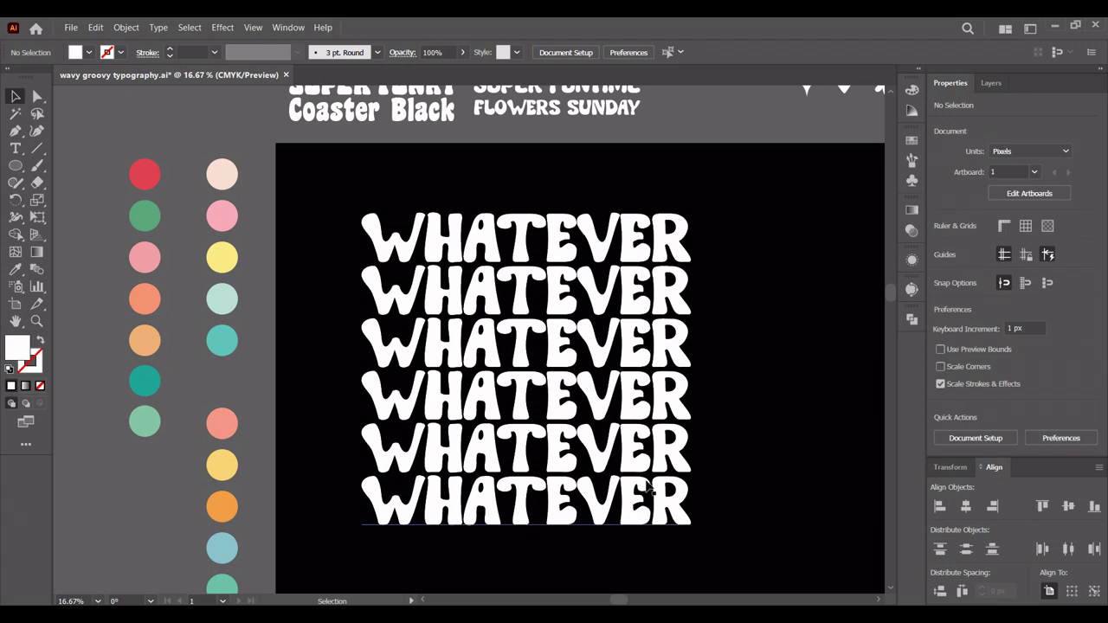
click(646, 479)
key(Delete)
scroll(580, 524, down, 1)
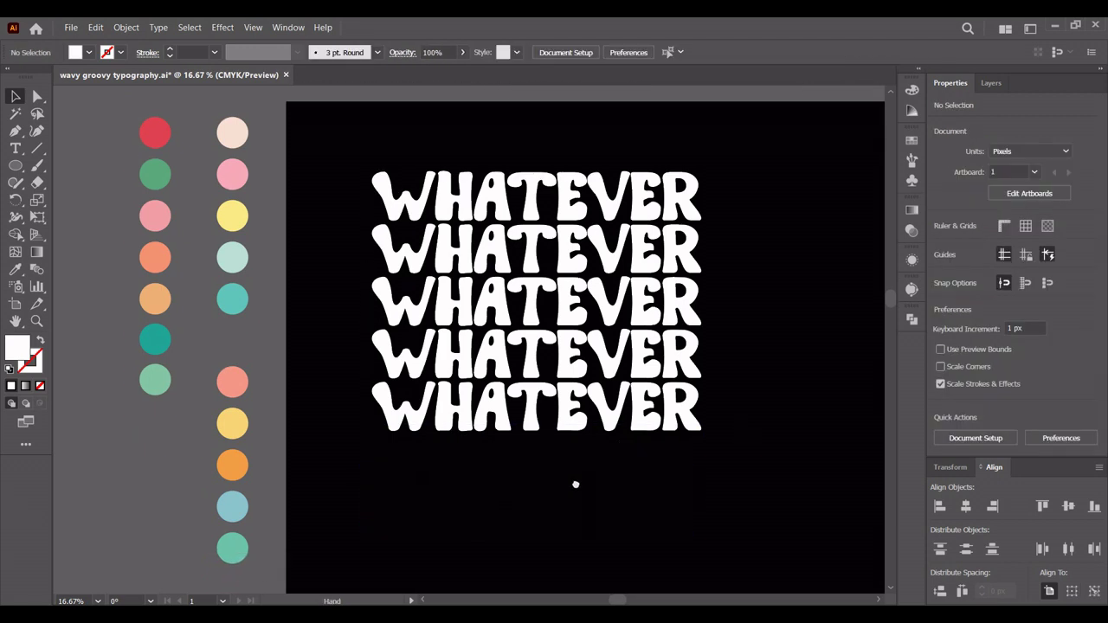
click(459, 195)
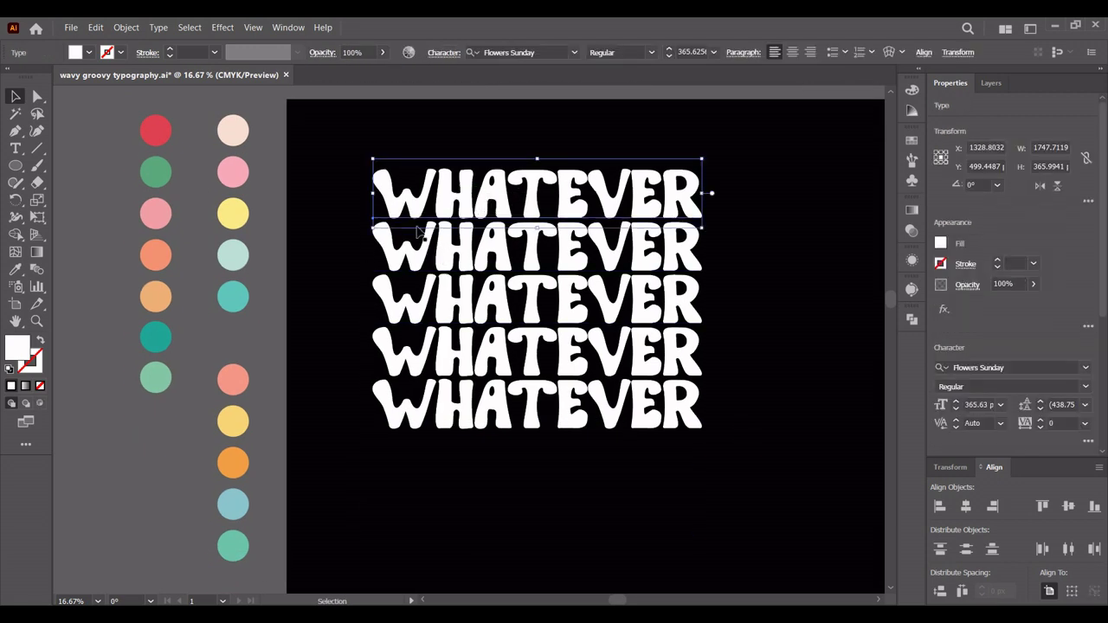
scroll(364, 288, down, 1)
scroll(364, 294, down, 2)
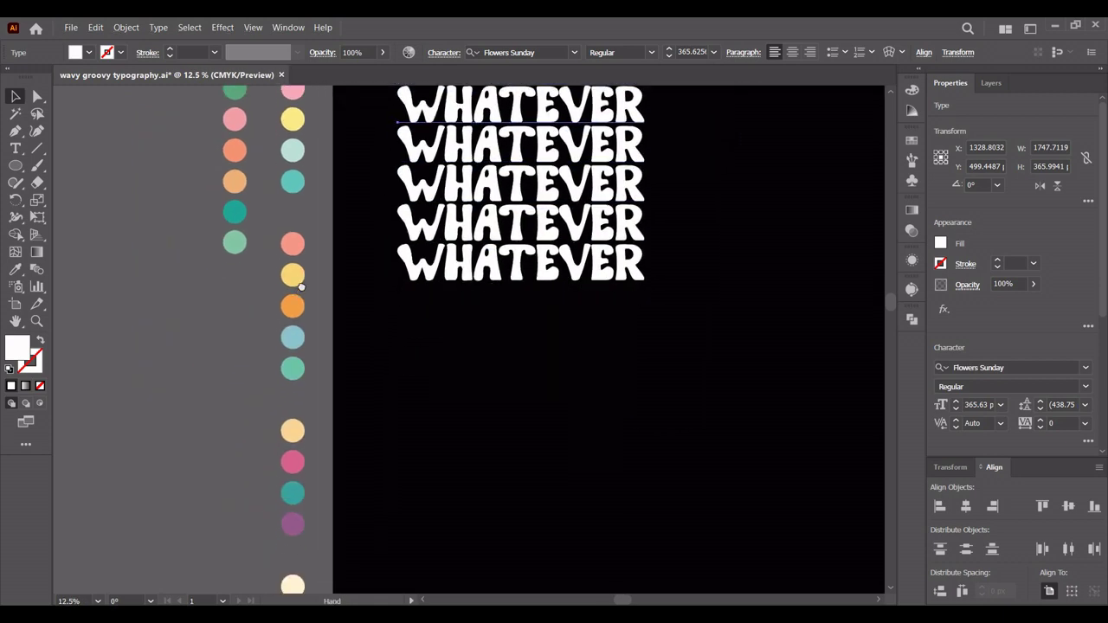
scroll(361, 323, down, 1)
scroll(361, 323, up, 1)
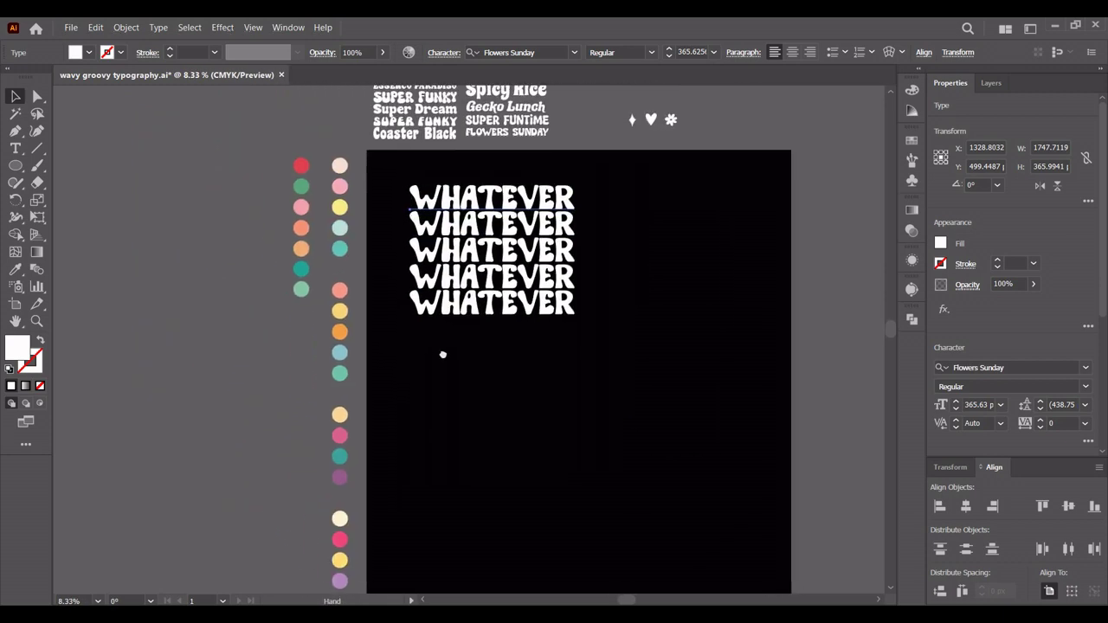
scroll(406, 348, up, 1)
click(394, 402)
scroll(395, 402, down, 1)
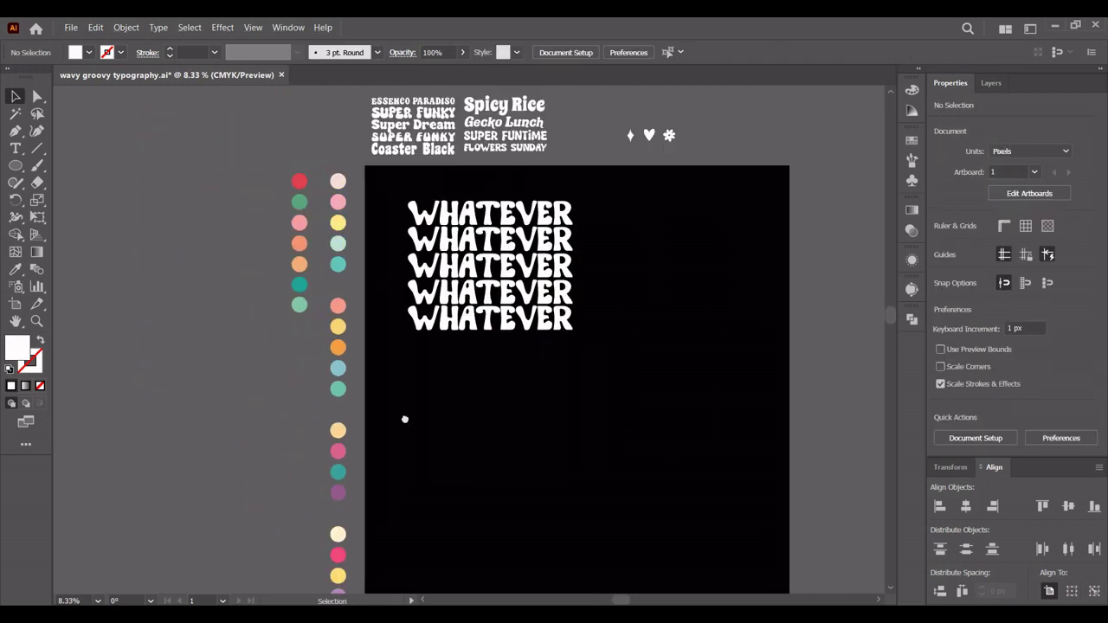
scroll(400, 424, down, 2)
- Move the colour swatches up beside the artboard and shrink them proportionally
mouse_move(392, 419)
mouse_down()
mouse_move(395, 350)
mouse_move(395, 359)
mouse_up()
scroll(502, 371, up, 3)
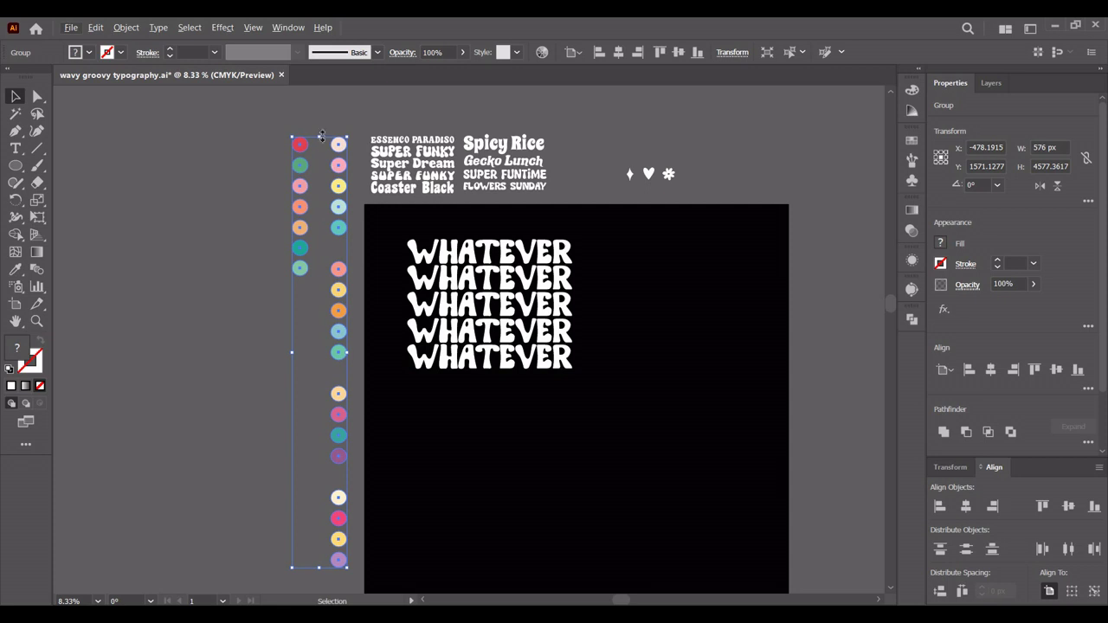
drag(321, 136, 345, 204)
click(340, 255)
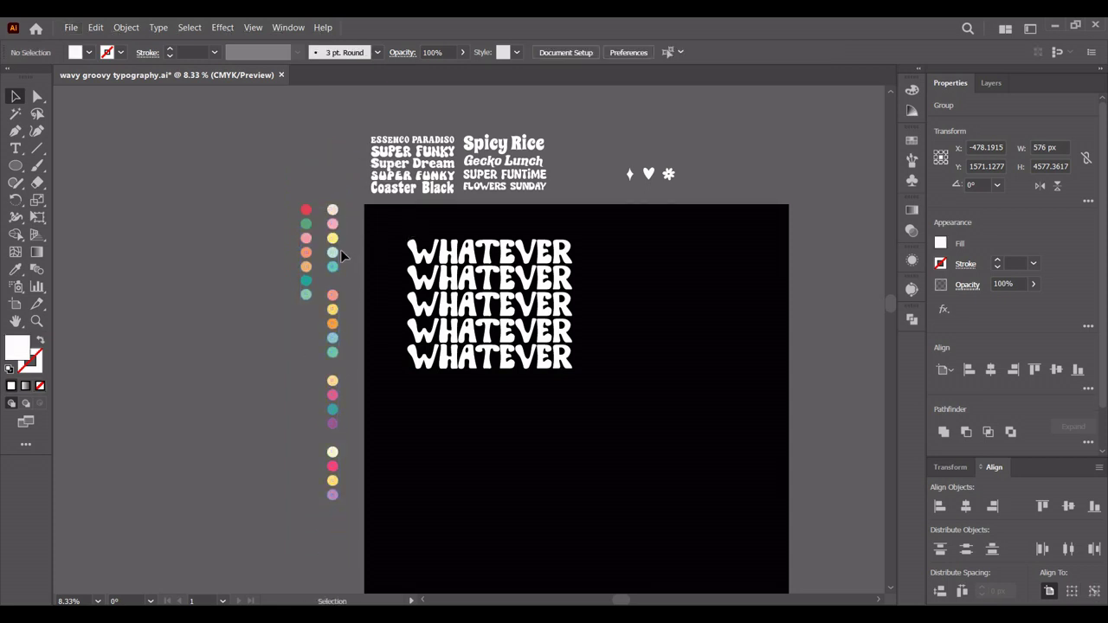
drag(340, 255, 346, 251)
- Ungroup the swatch circles, rearrange them into compact columns, and regroup them
right_click(347, 251)
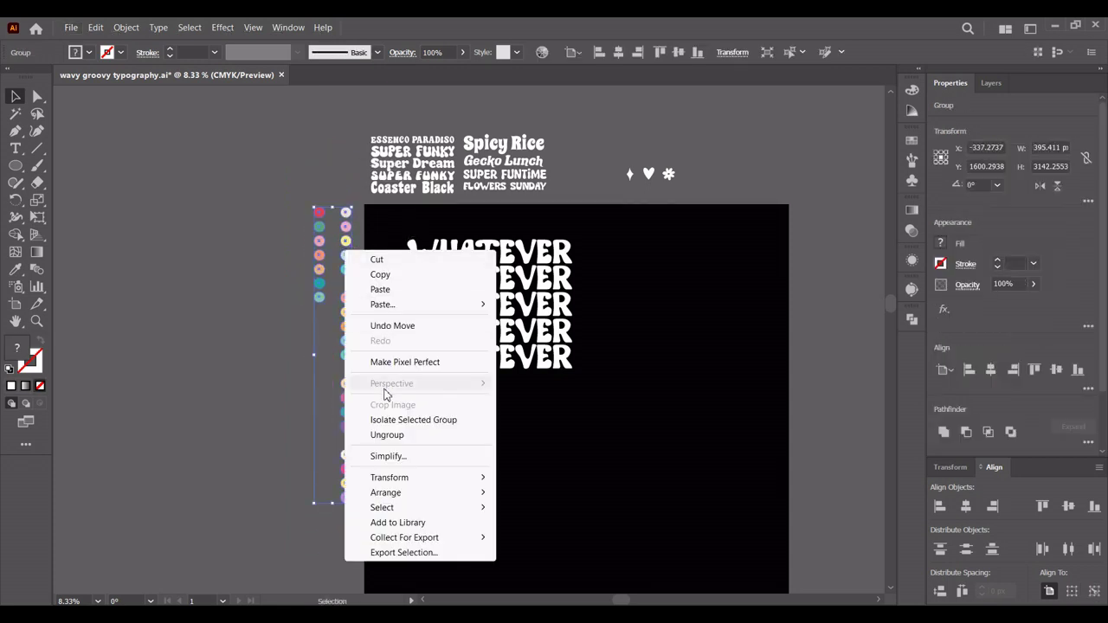
click(379, 435)
click(396, 463)
drag(343, 433, 321, 341)
drag(288, 197, 360, 437)
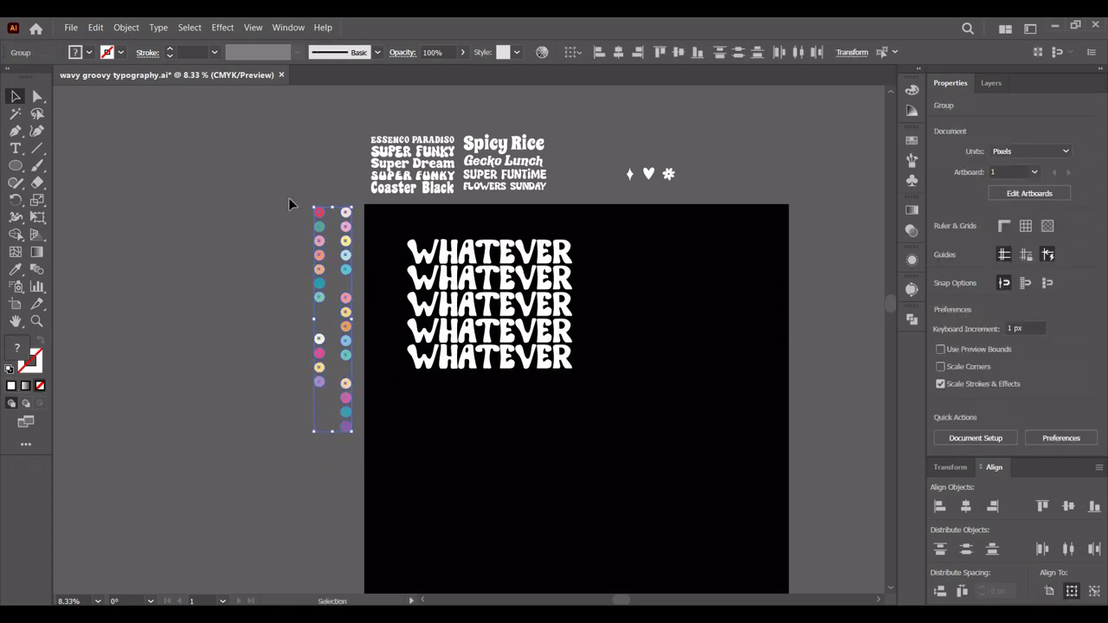
right_click(317, 222)
click(355, 399)
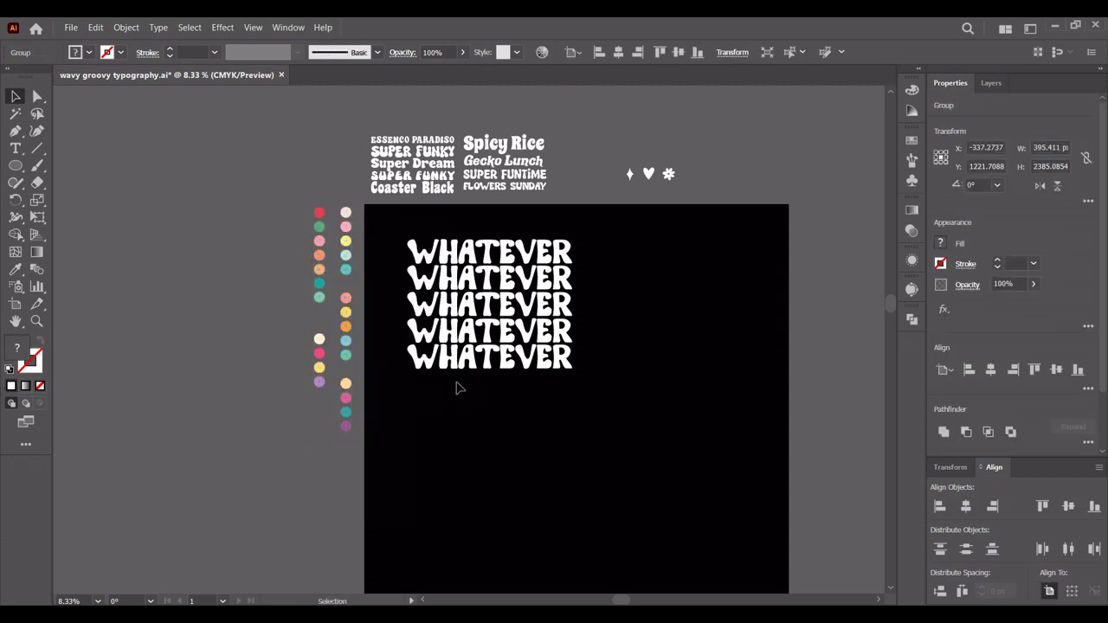
click(457, 389)
scroll(433, 416, up, 2)
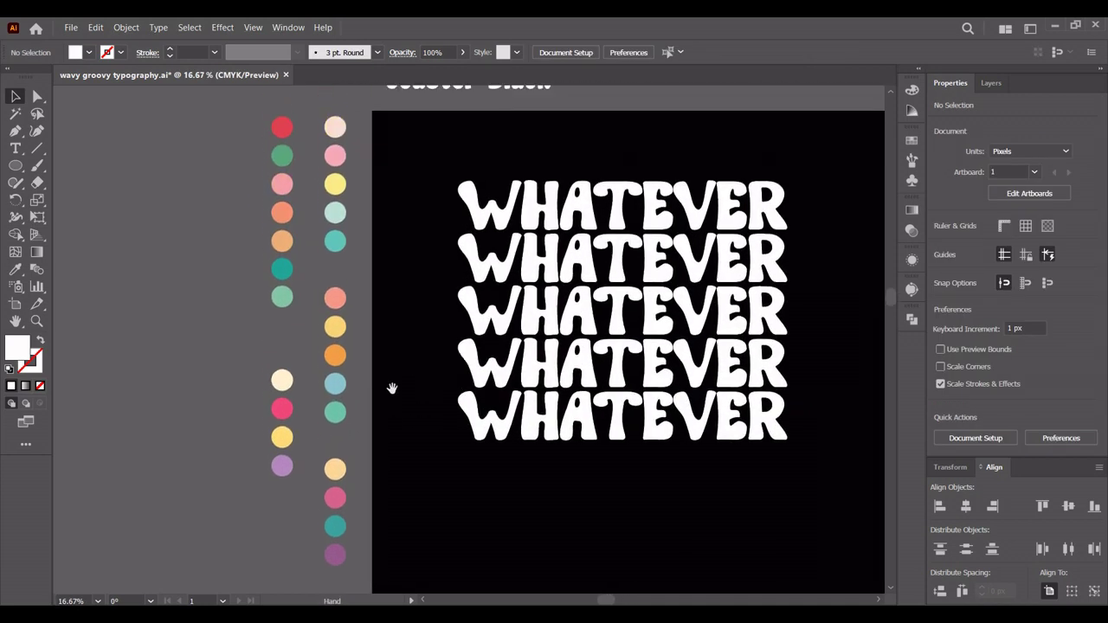
- Colour the top WHATEVER line pale peach and the second line pink with the Eyedropper
click(522, 208)
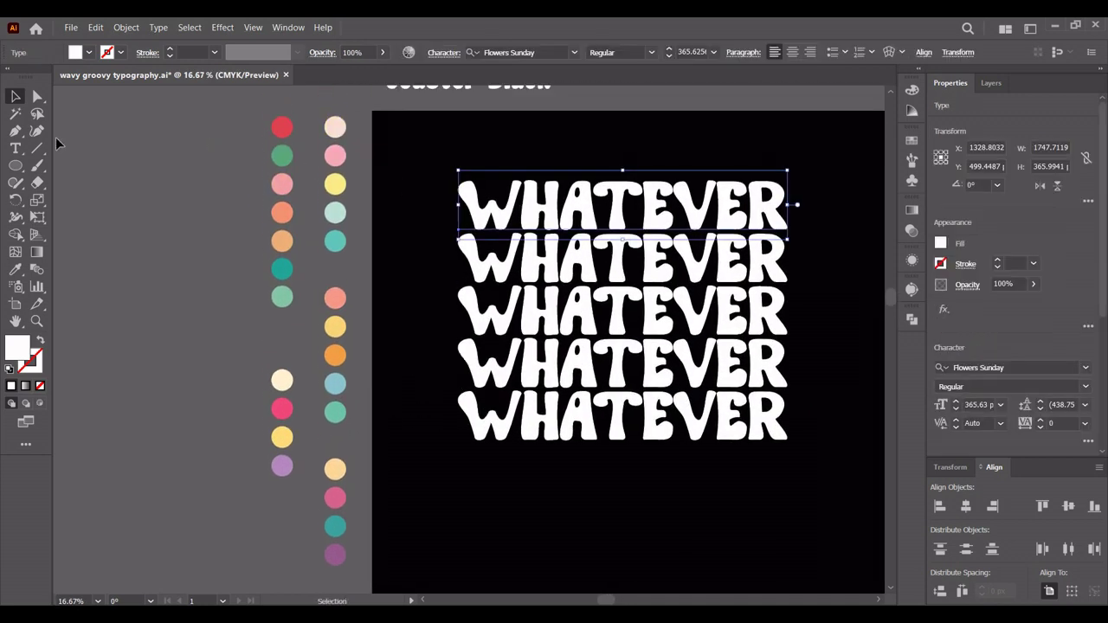
click(16, 271)
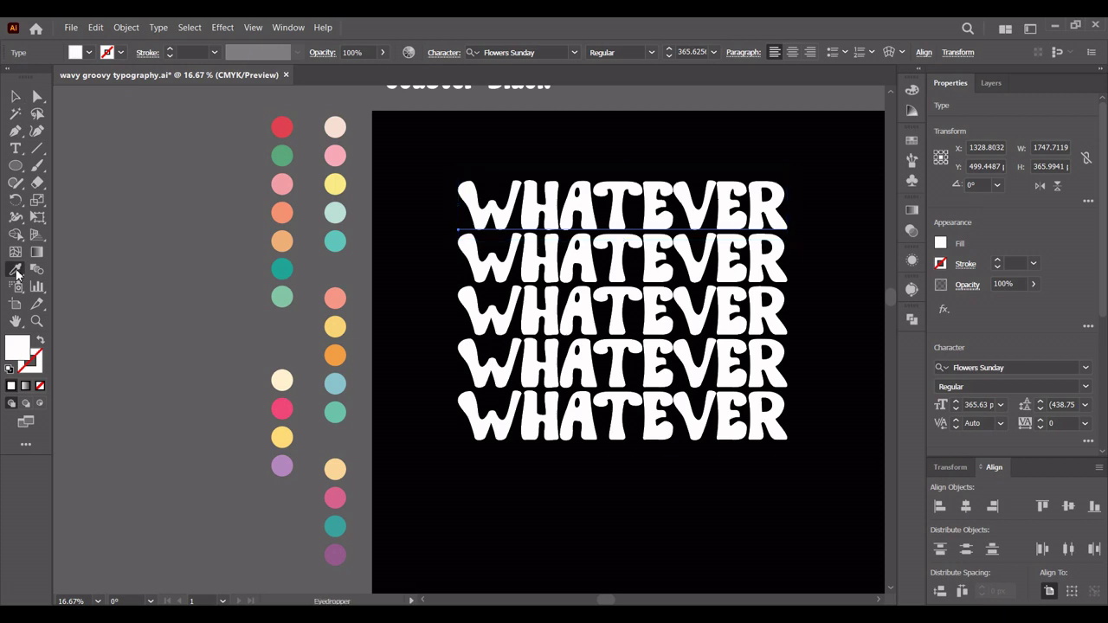
click(337, 126)
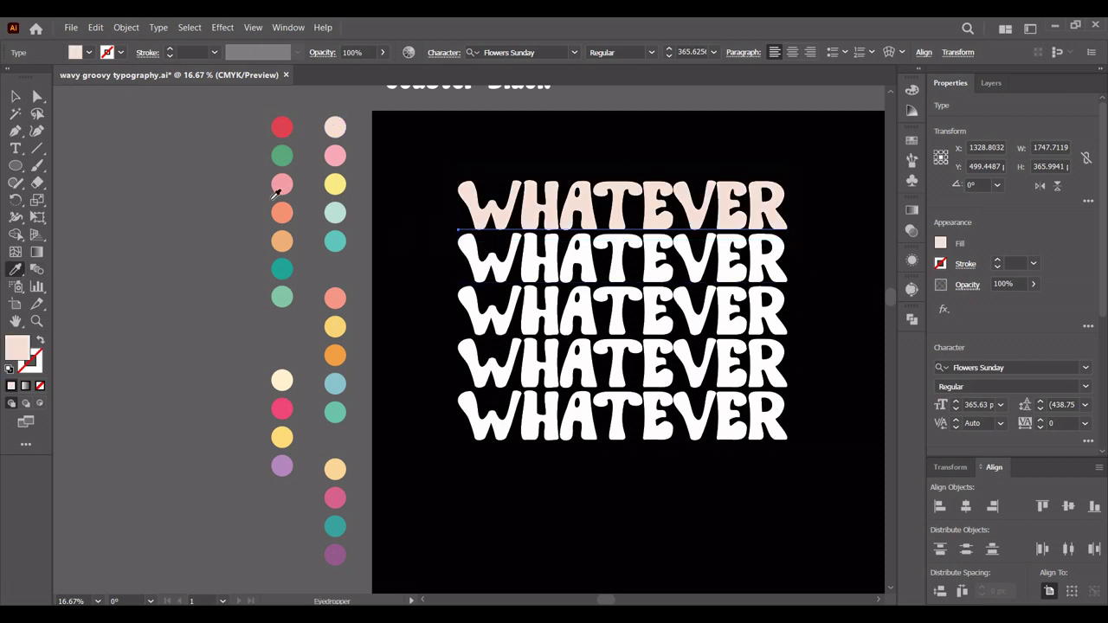
click(15, 96)
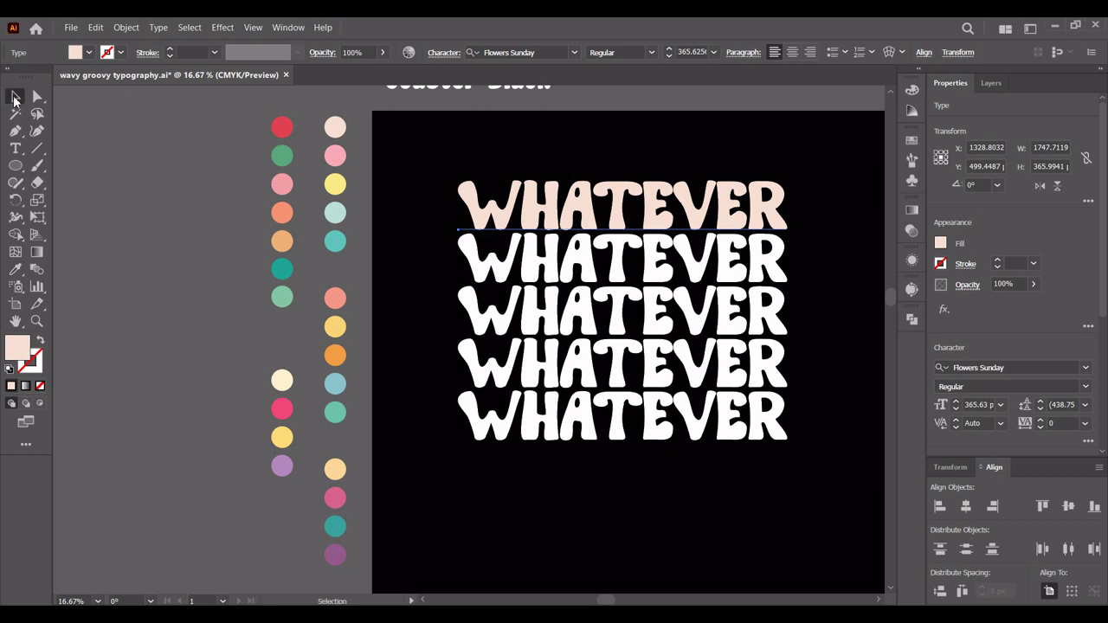
click(483, 270)
click(13, 269)
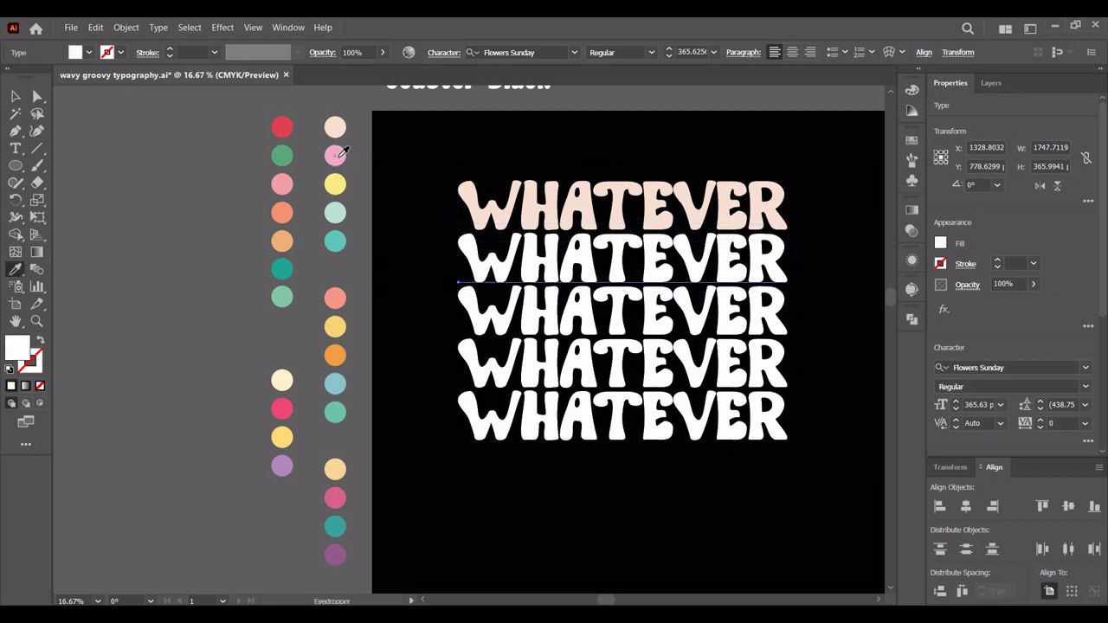
click(336, 155)
- Colour the third, fourth and bottom lines yellow, pale mint and teal
click(15, 96)
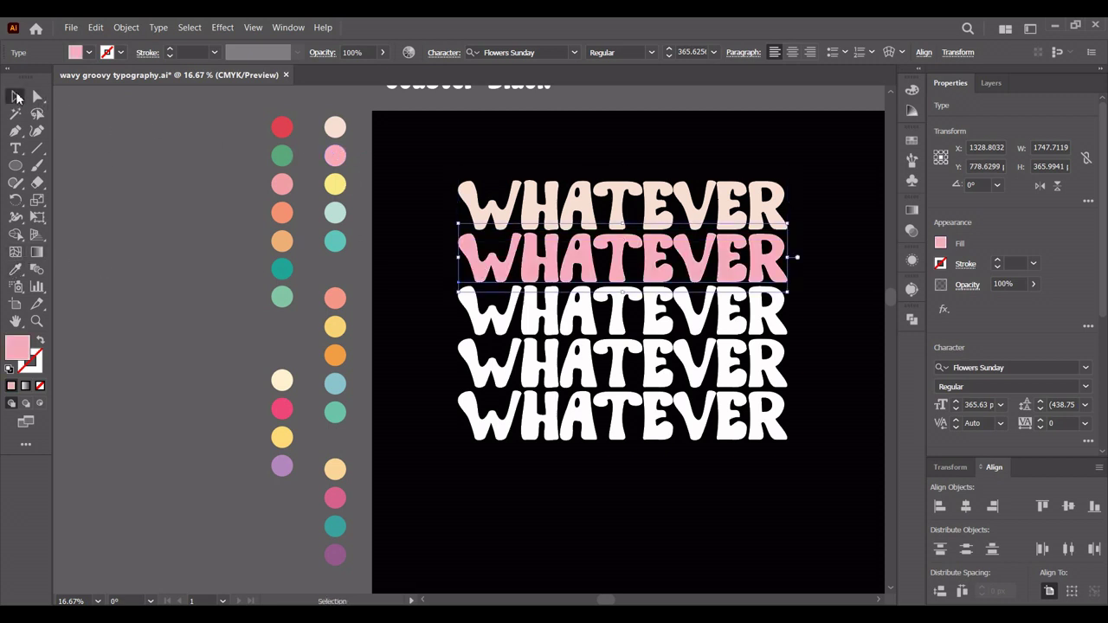
click(549, 319)
key(i)
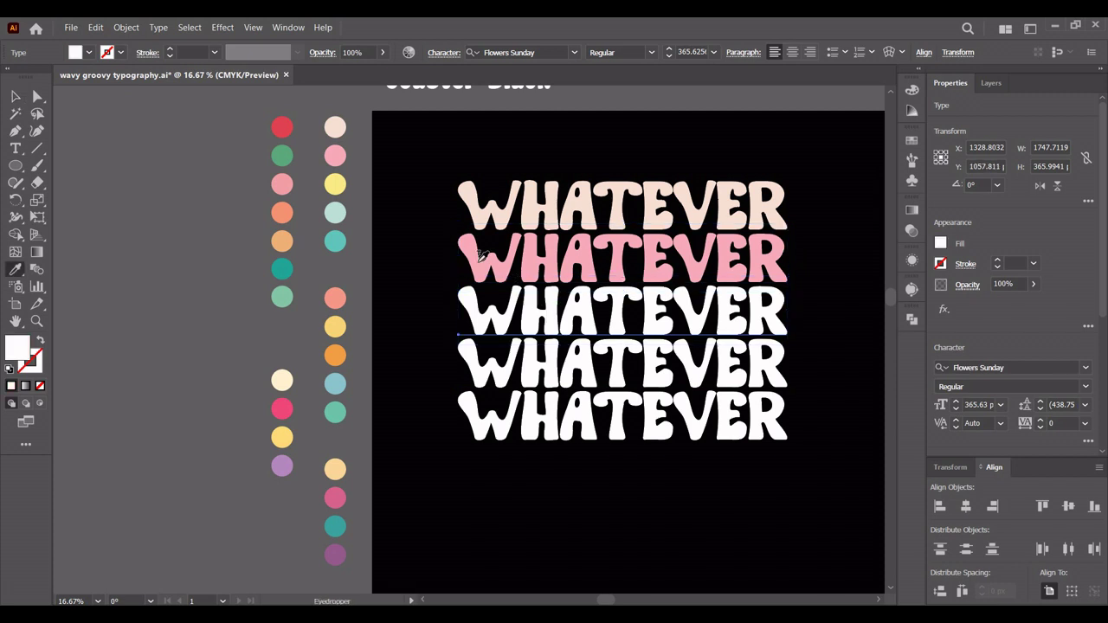
click(336, 182)
ctrl+click(485, 359)
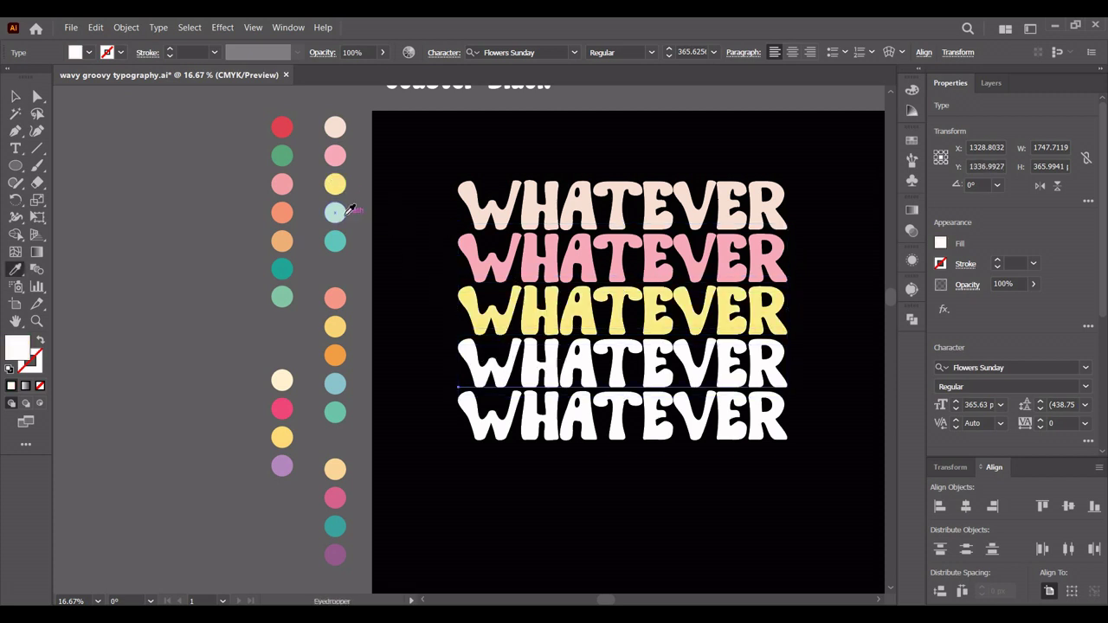
click(335, 212)
ctrl+click(786, 417)
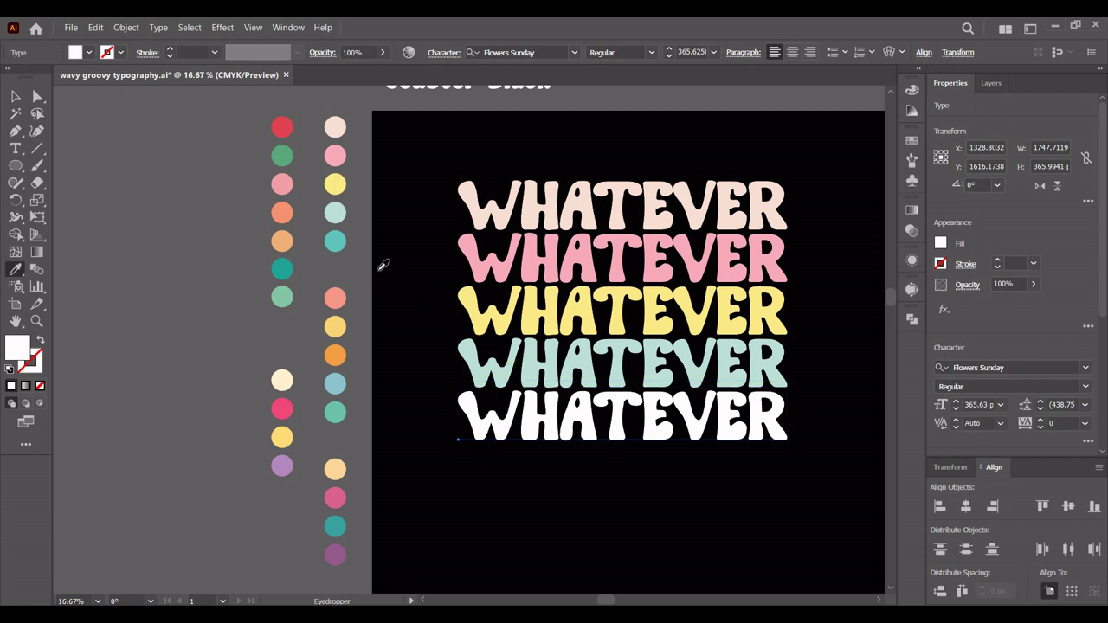
click(335, 240)
key(v)
click(420, 232)
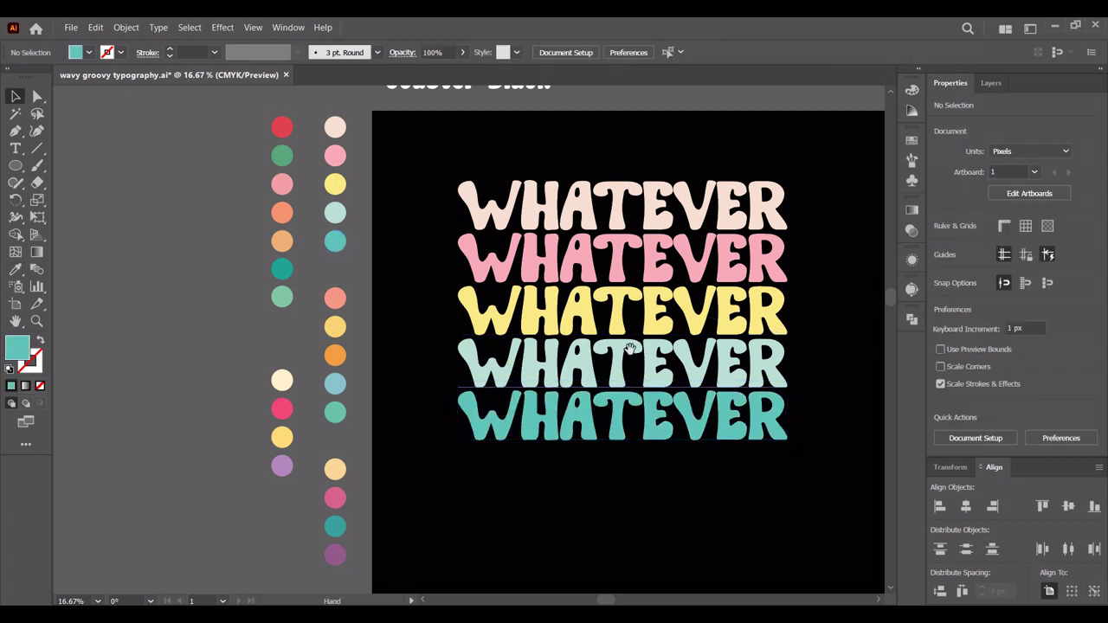
drag(624, 497, 522, 438)
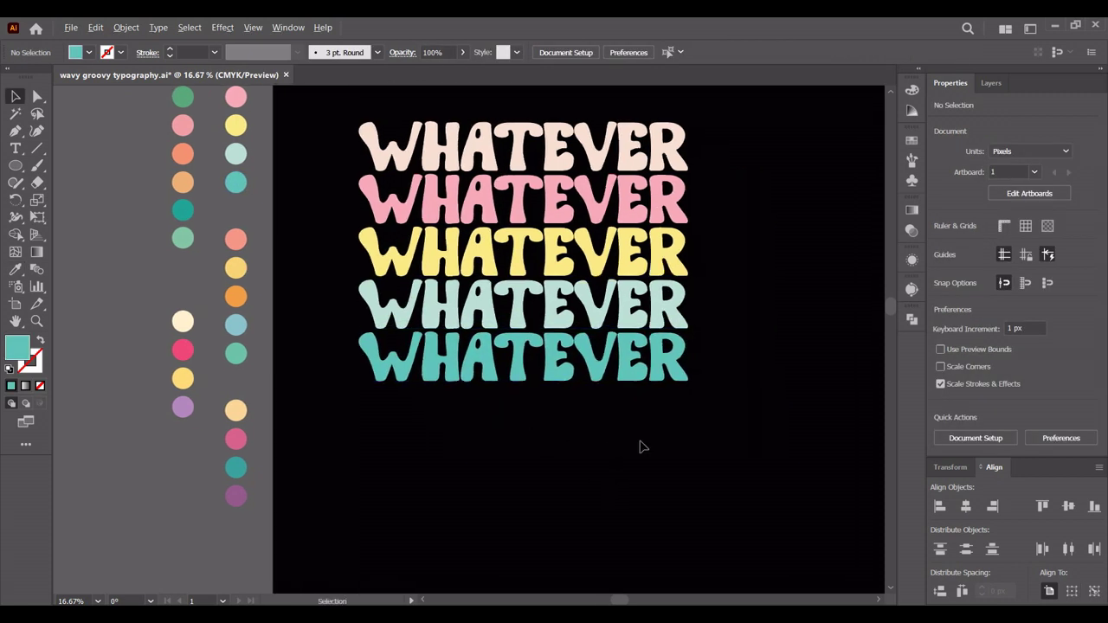
scroll(643, 446, down, 1)
scroll(623, 430, right, 2)
- Duplicate the WHATEVER stack to the right and colour the copy's top line red
click(423, 226)
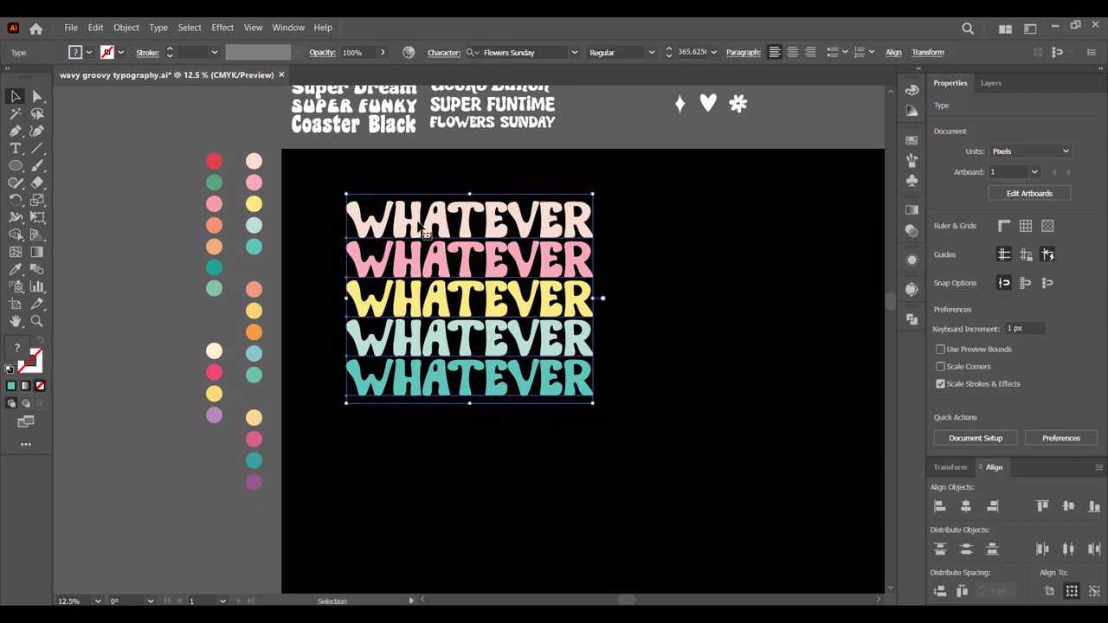
drag(424, 229, 701, 229)
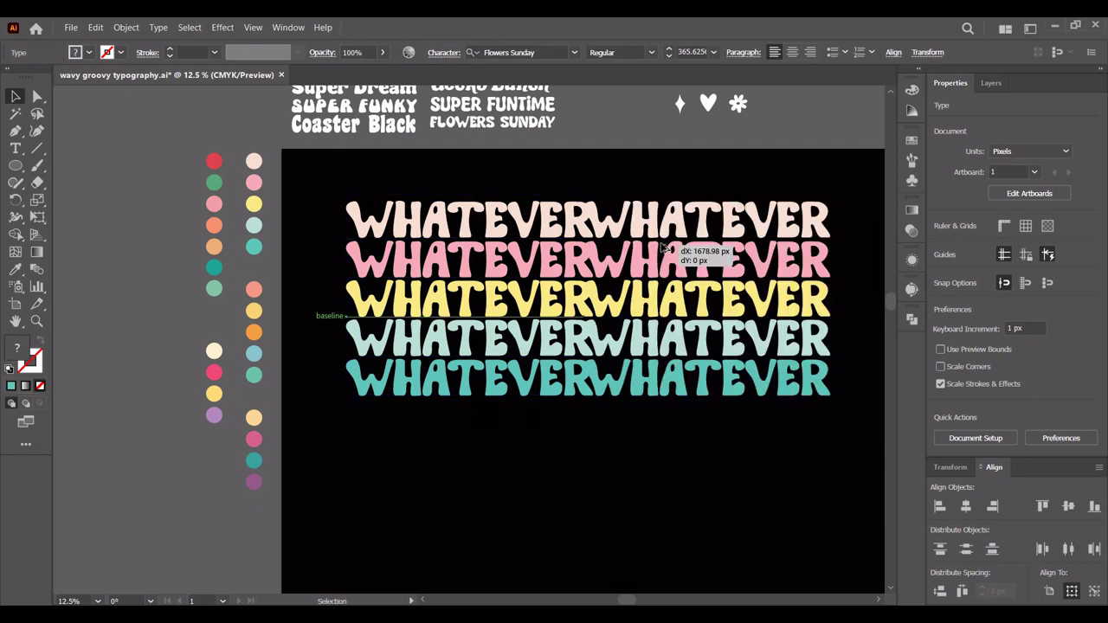
click(701, 411)
click(710, 221)
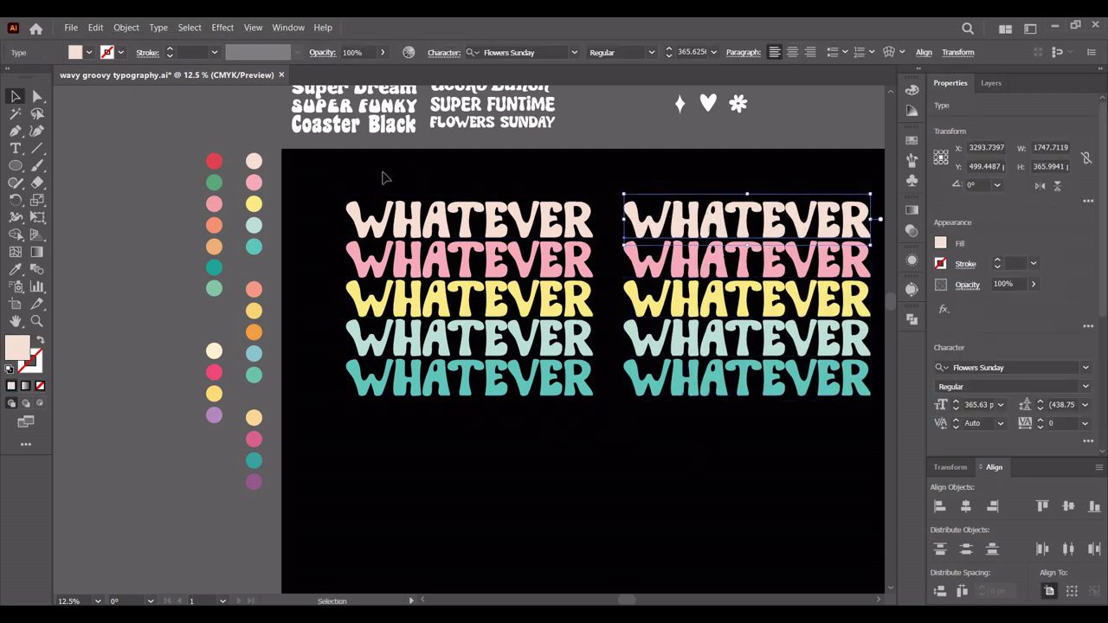
key(i)
click(216, 162)
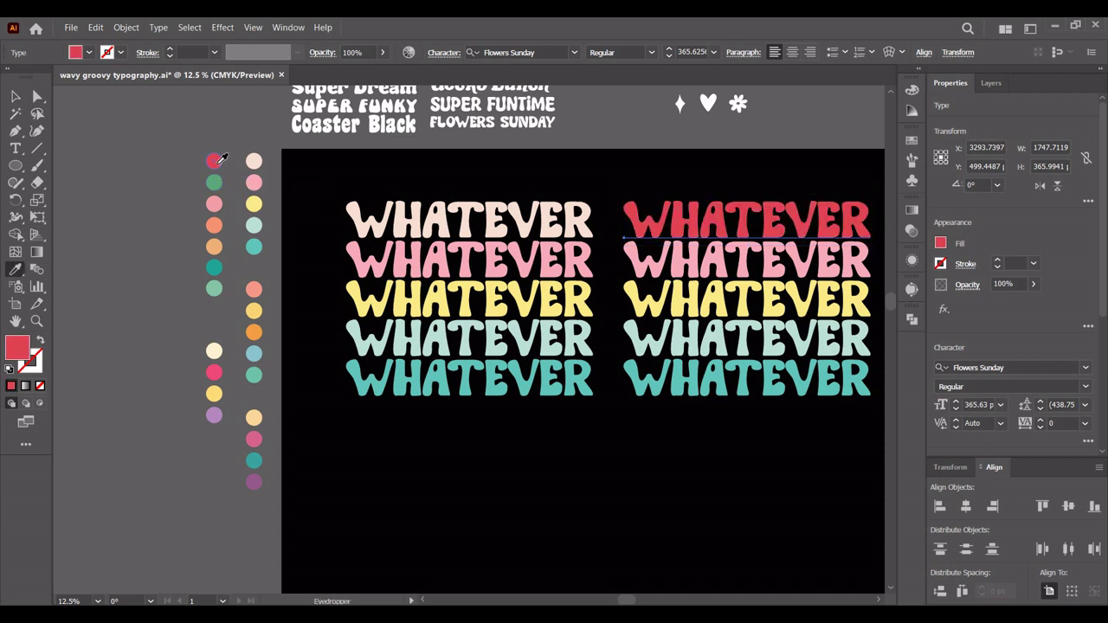
- Colour the copy's remaining lines pink, orange, green and dark teal
ctrl+click(862, 260)
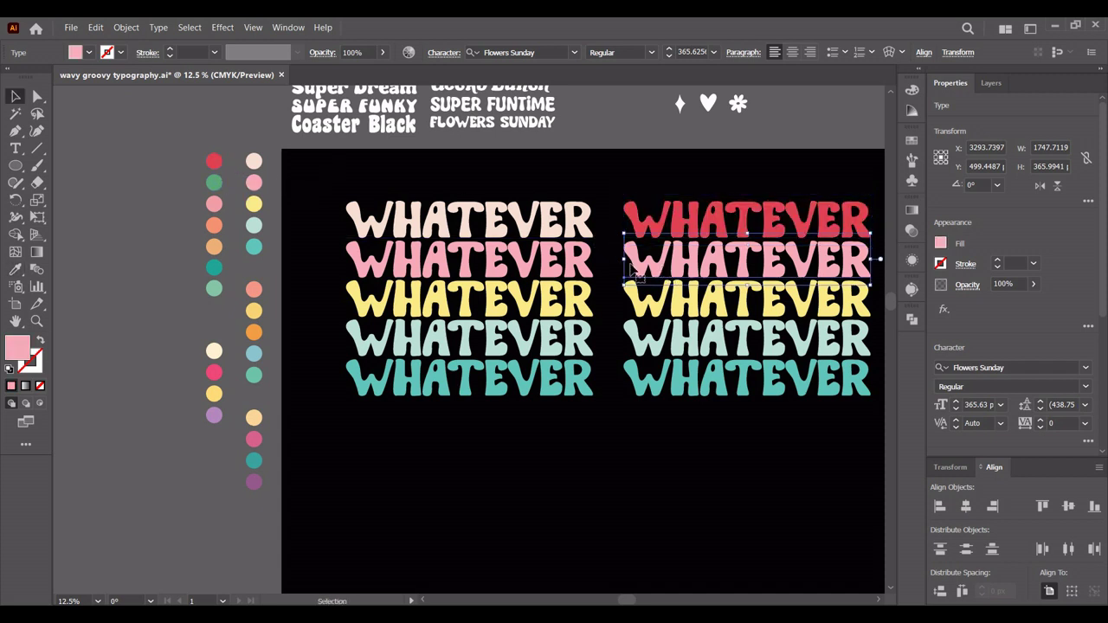
click(214, 205)
ctrl+click(866, 294)
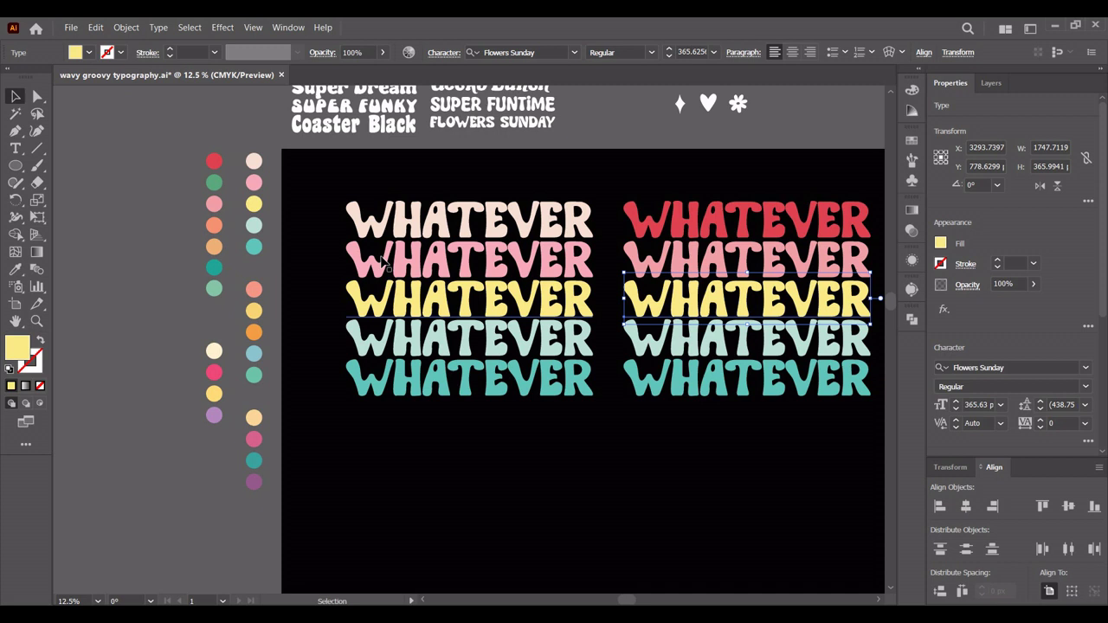
click(214, 247)
ctrl+click(655, 355)
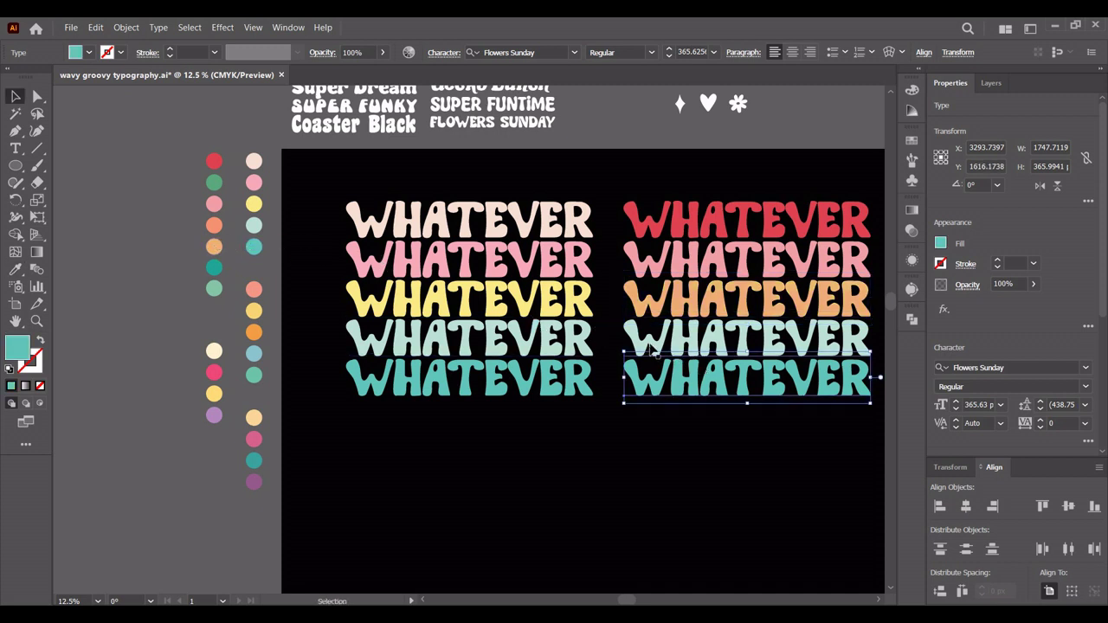
ctrl+click(866, 336)
click(214, 289)
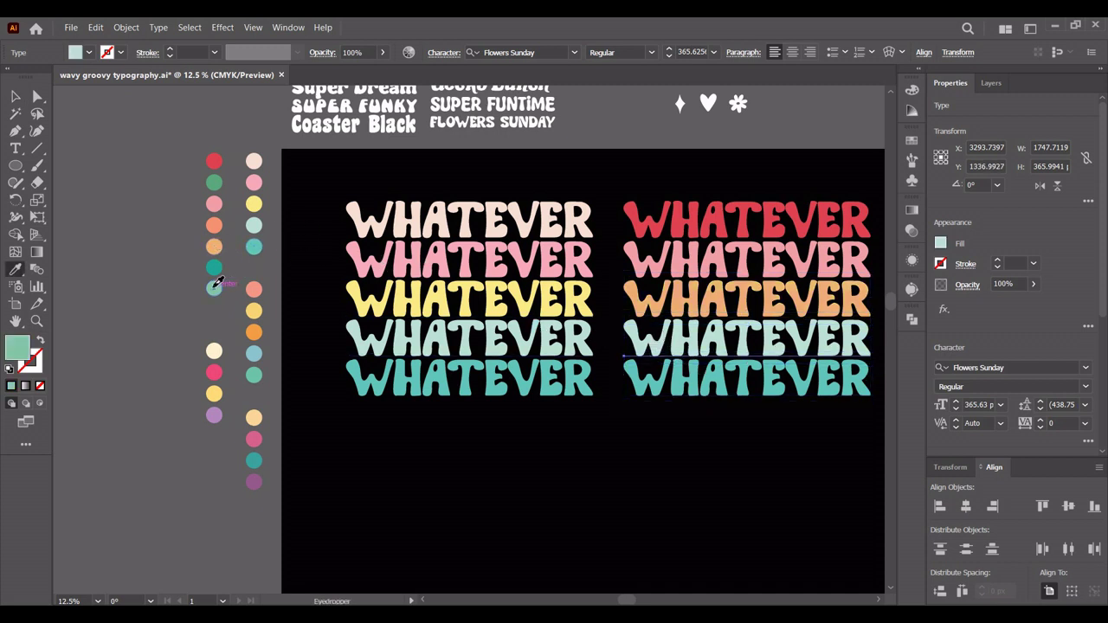
ctrl+click(690, 394)
click(214, 268)
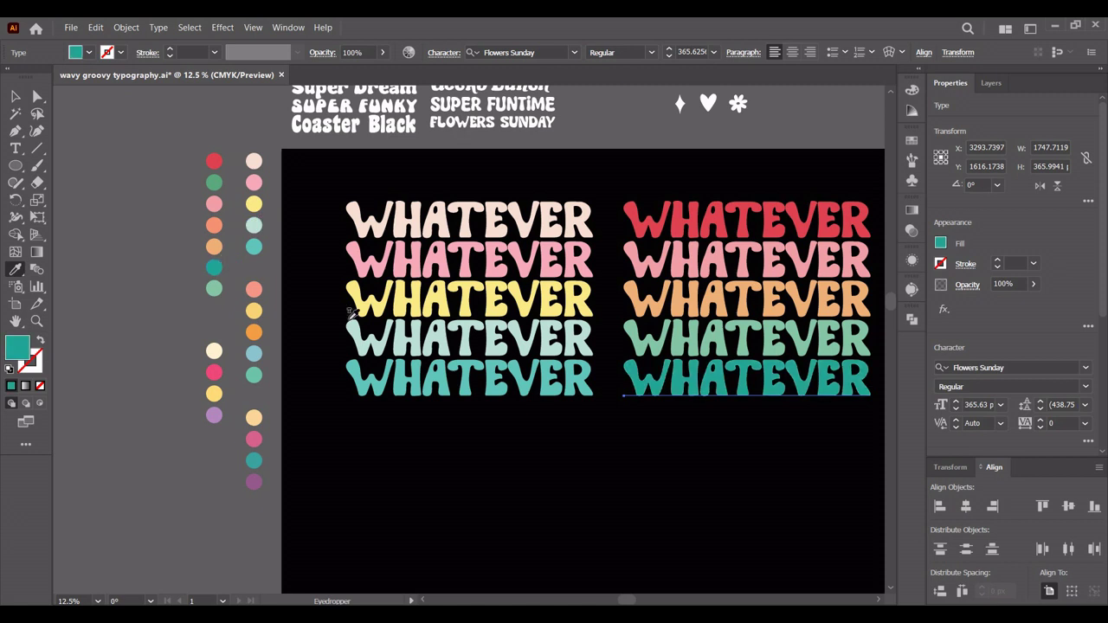
click(684, 435)
scroll(715, 429, right, 5)
scroll(696, 401, down, 1)
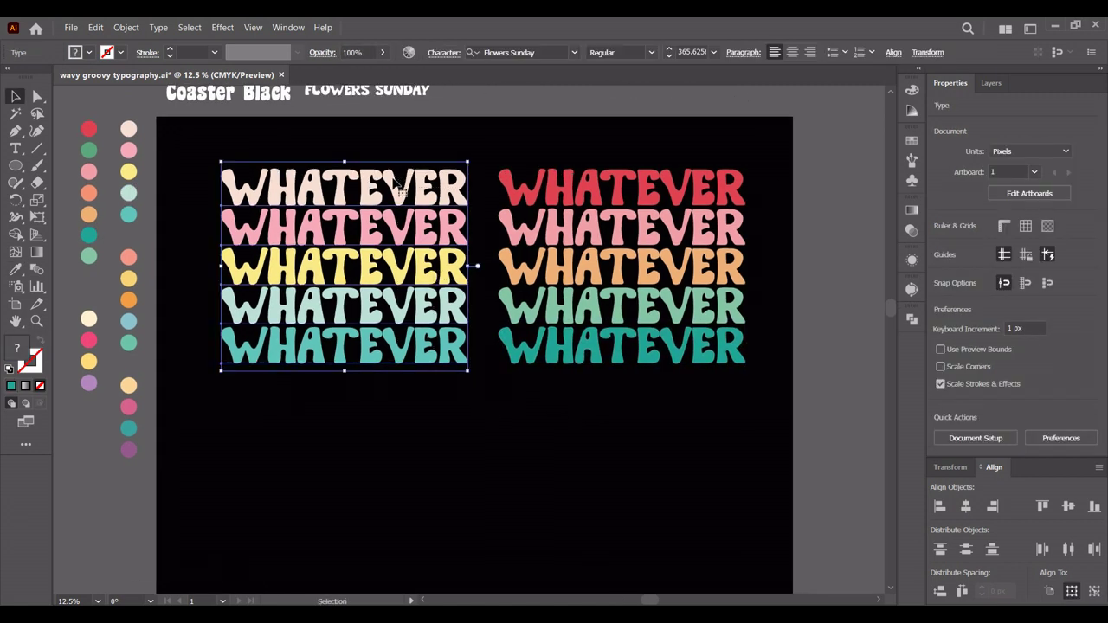
- Duplicate the left stack below it and delete the copy's bottom line, leaving four rows
drag(396, 177, 396, 401)
drag(583, 412, 693, 366)
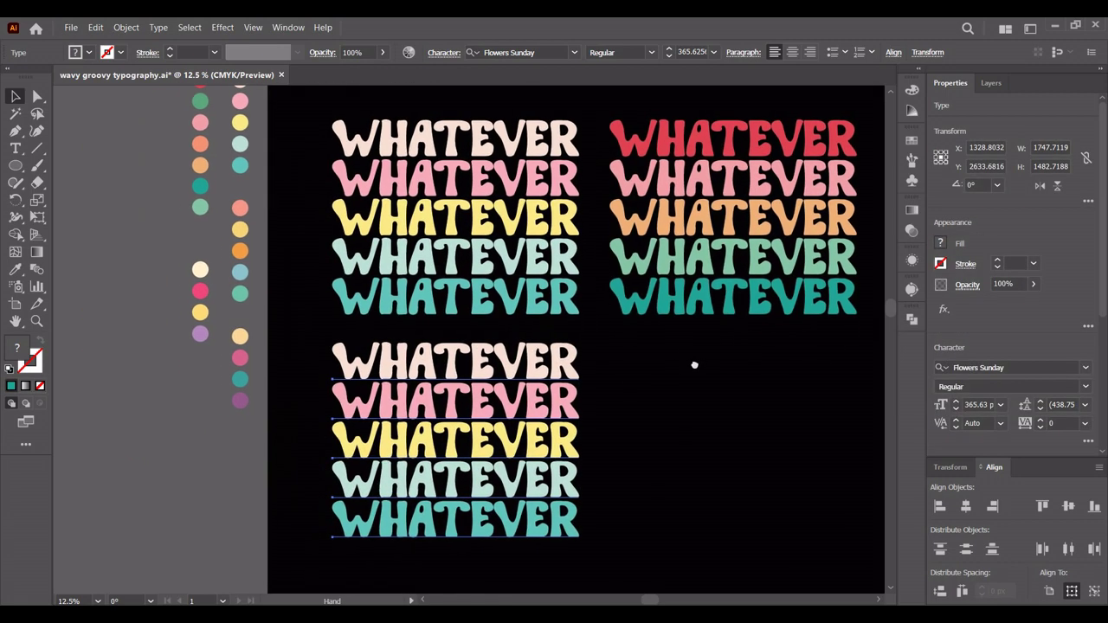
click(715, 403)
click(585, 517)
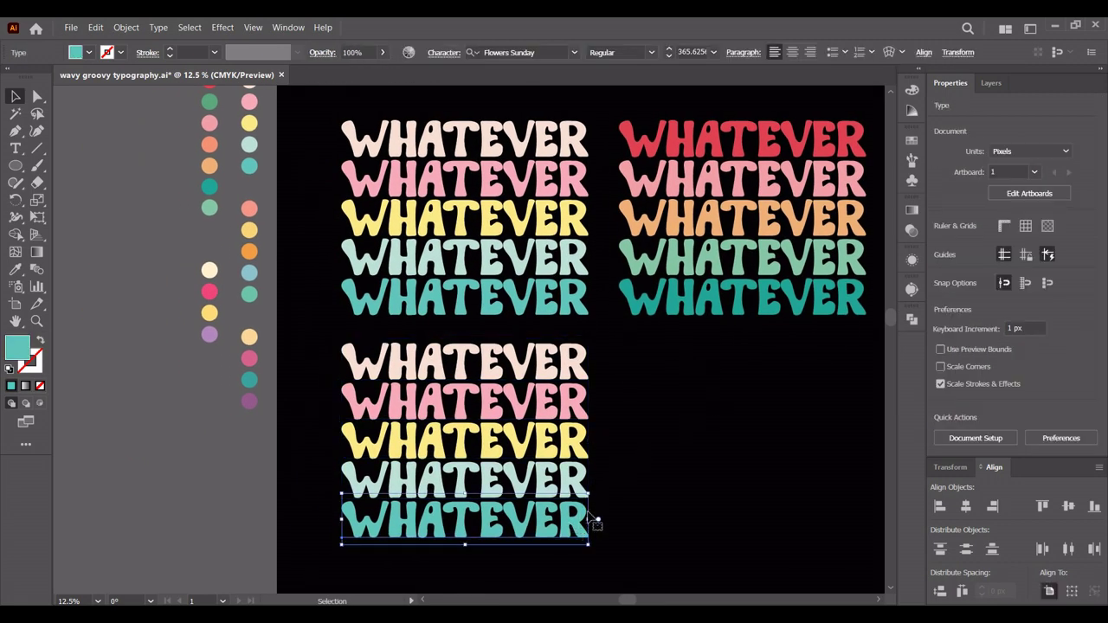
key(Delete)
- Colour the lower stack's lines peach, dark pink, teal and purple, top to bottom
click(476, 339)
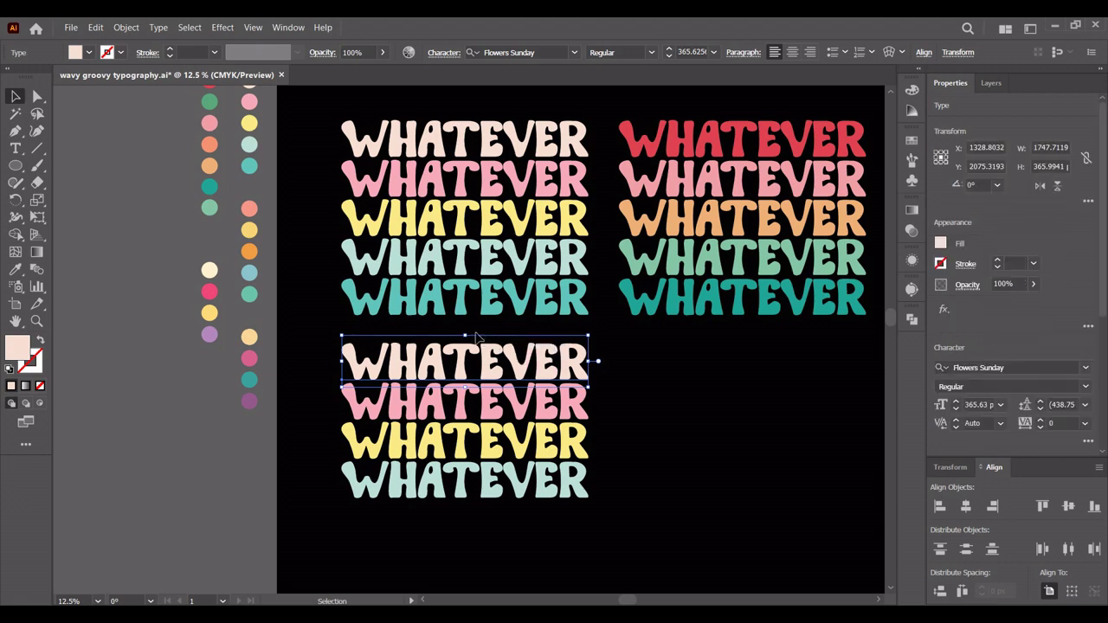
key(i)
click(249, 336)
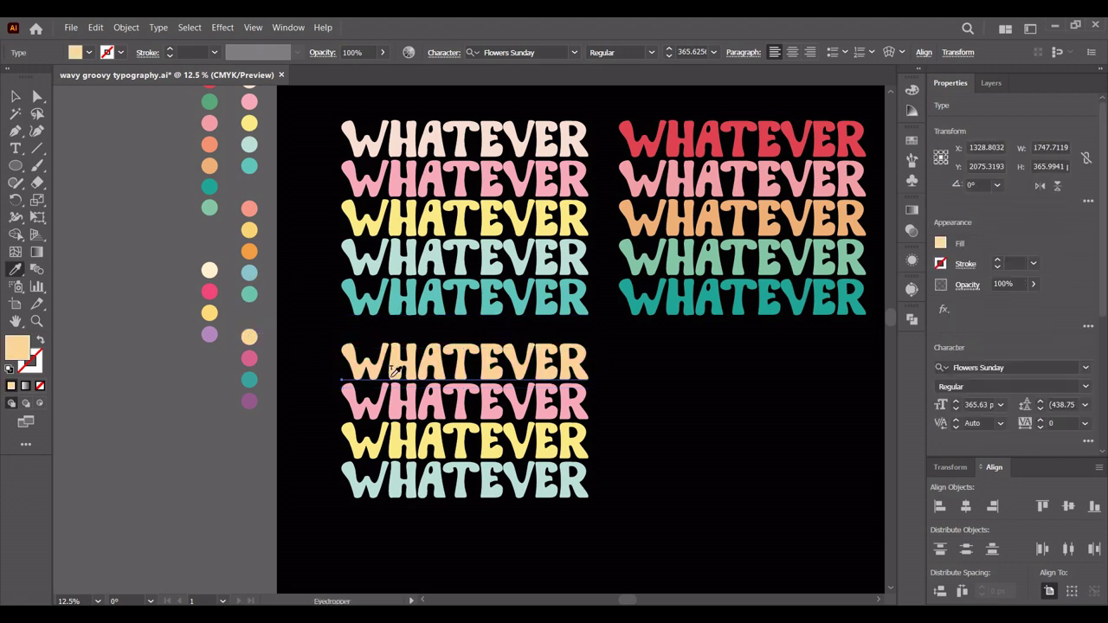
ctrl+click(433, 398)
click(249, 357)
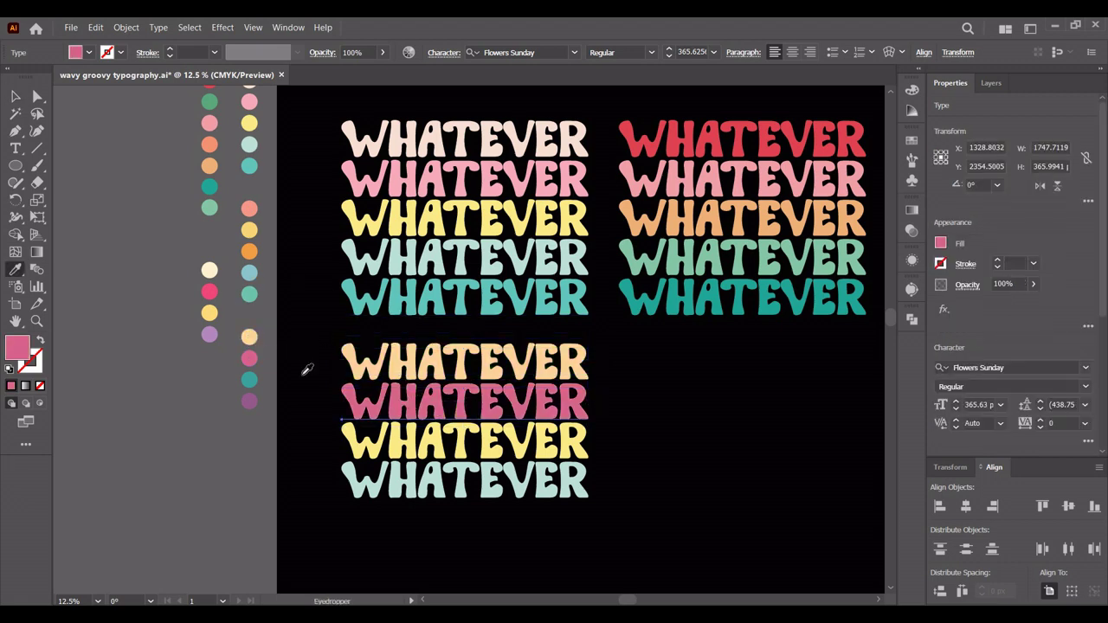
ctrl+click(394, 444)
click(249, 379)
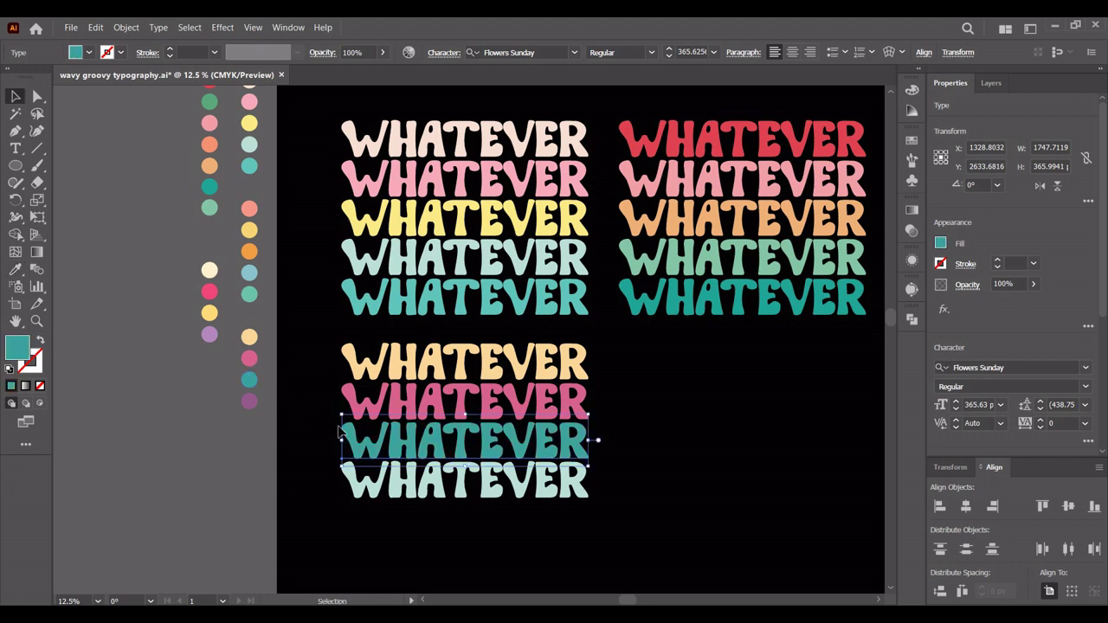
ctrl+click(401, 490)
click(249, 401)
click(685, 424)
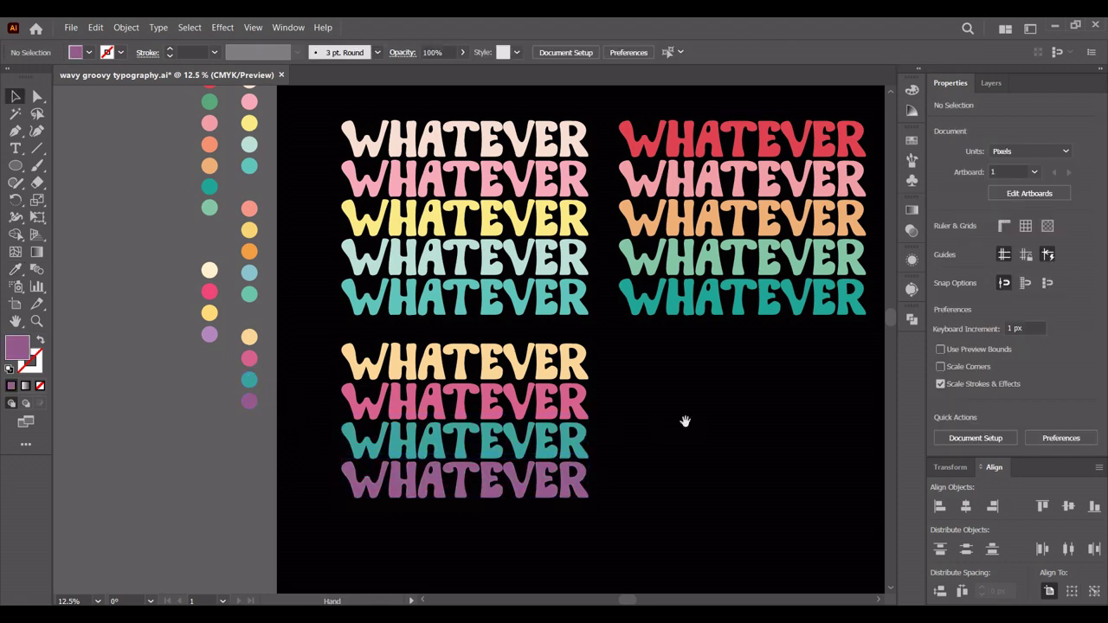
mouse_move(684, 421)
mouse_down()
mouse_move(571, 433)
mouse_move(641, 439)
mouse_up()
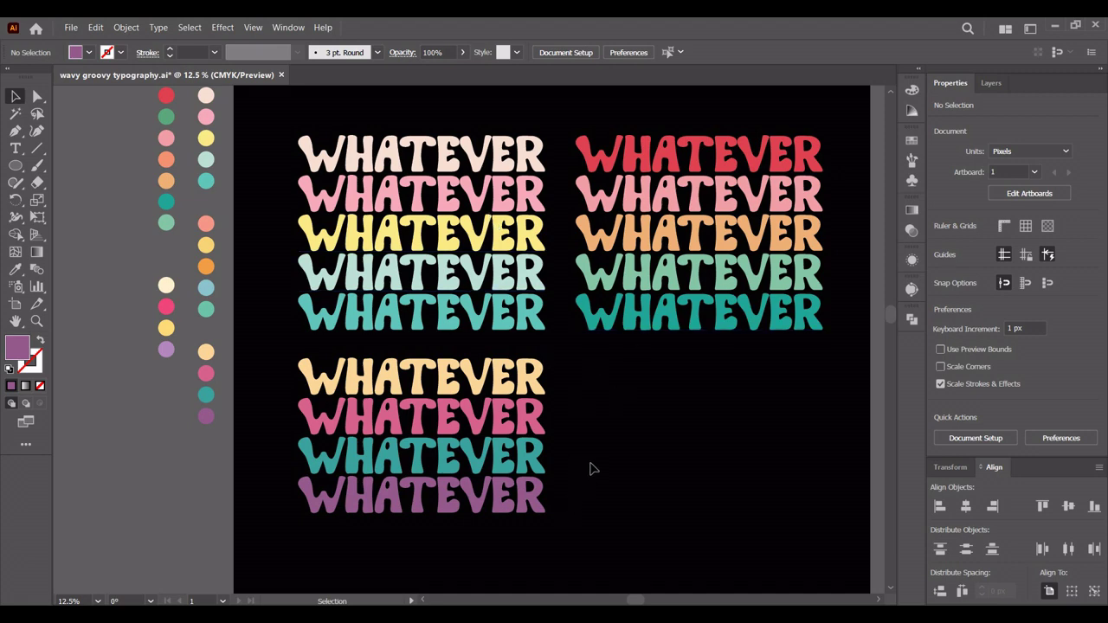
drag(590, 429, 645, 447)
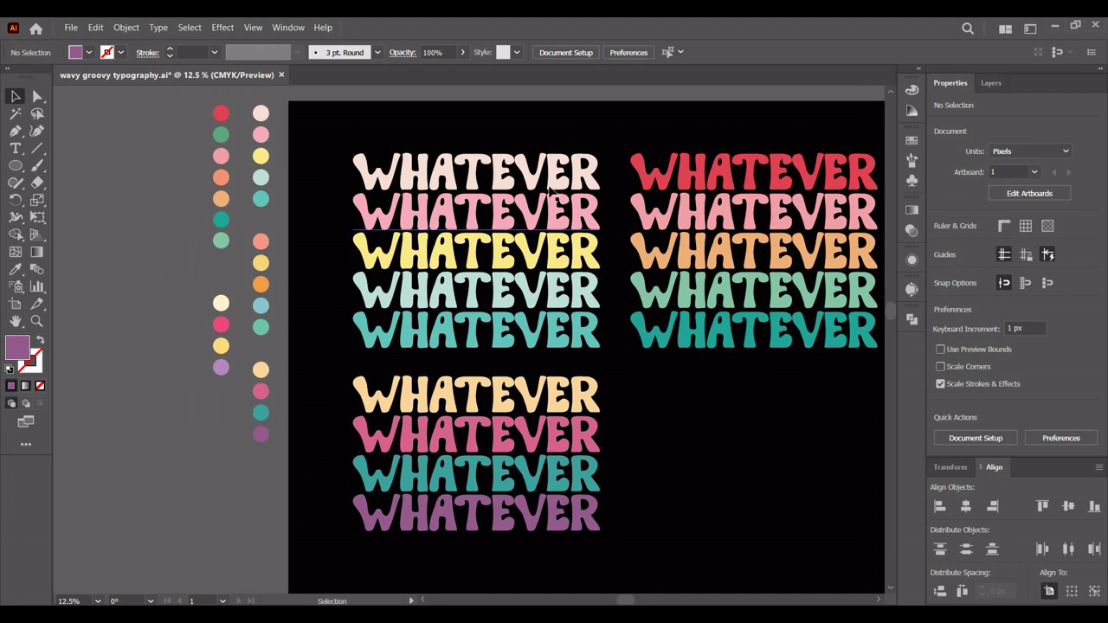
- Convert the five pastel WHATEVER lines to outlines and group them
key(ctrl+equal)
key(ctrl+equal)
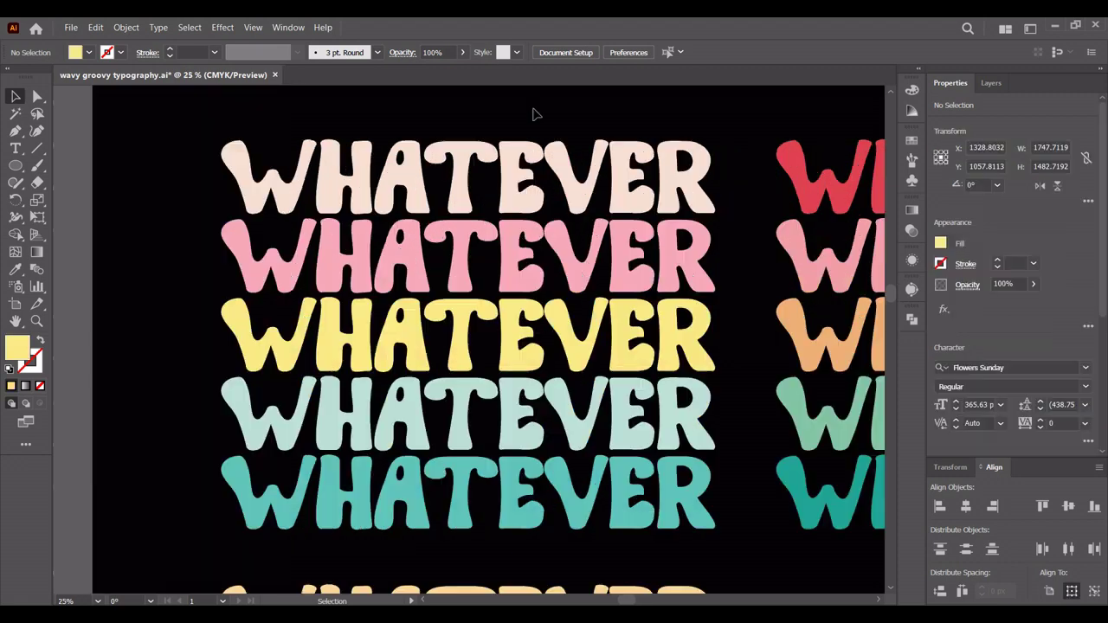
mouse_move(185, 112)
mouse_down()
mouse_move(364, 121)
mouse_move(439, 517)
mouse_move(440, 450)
mouse_up()
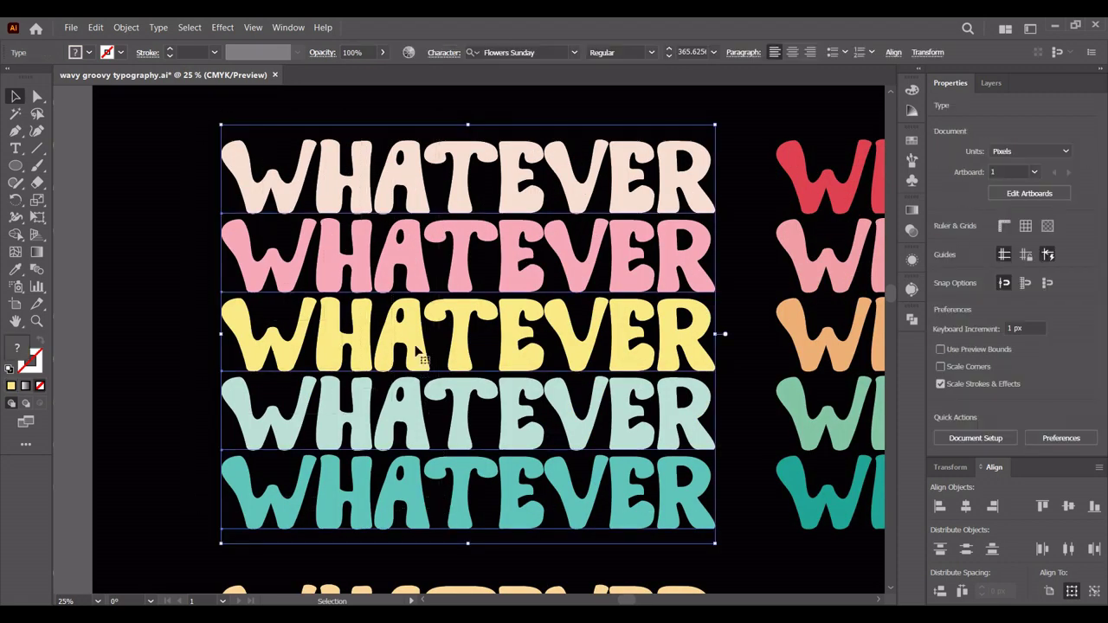
right_click(414, 333)
click(496, 396)
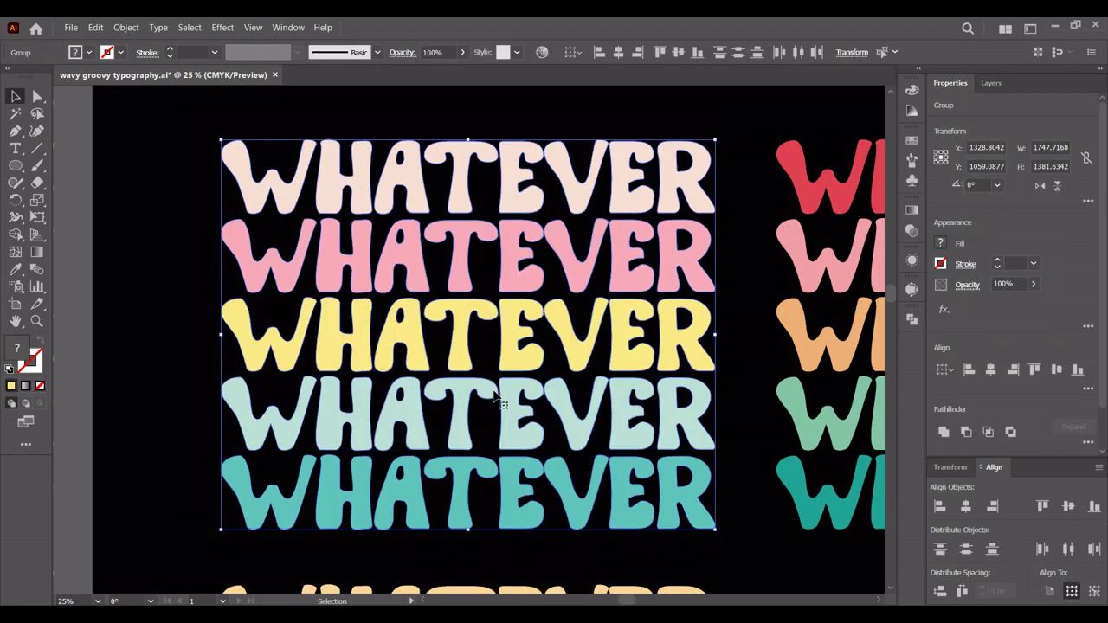
right_click(421, 261)
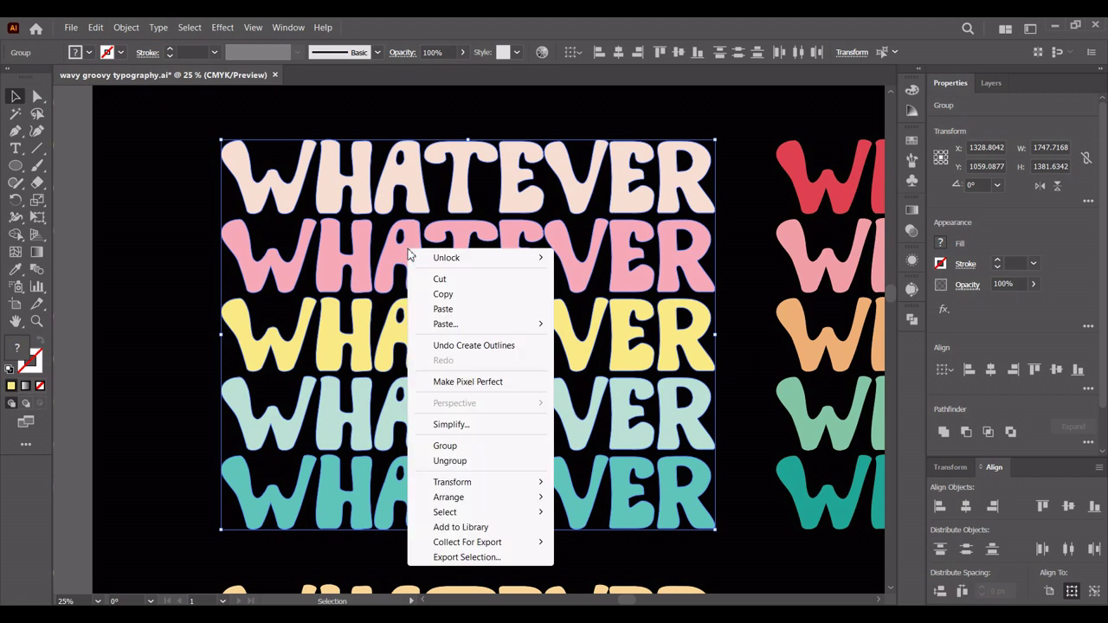
click(443, 446)
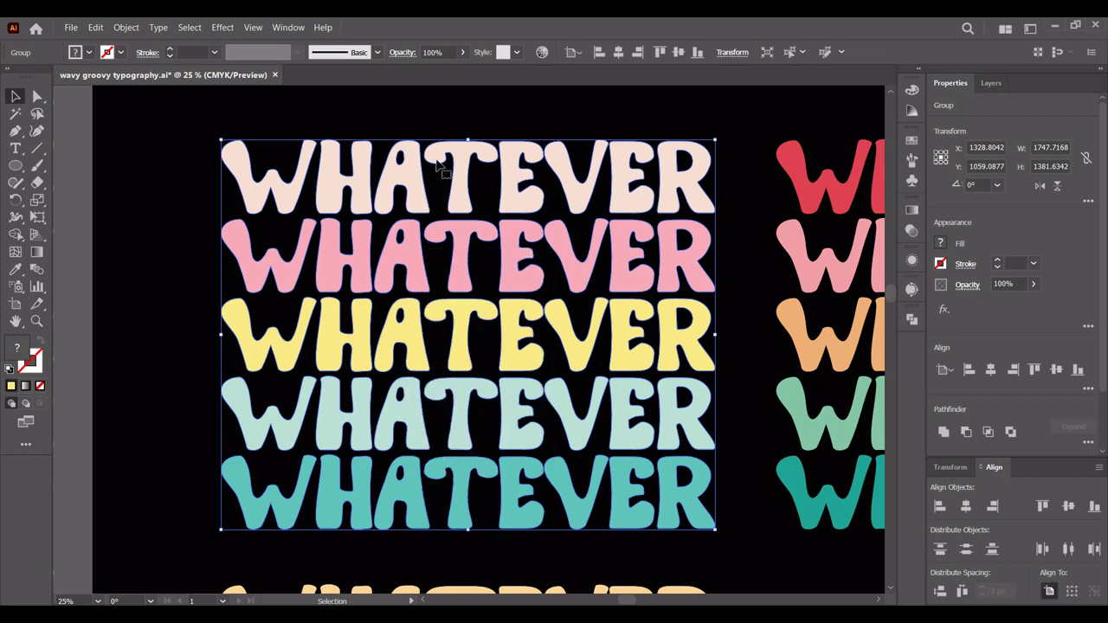
click(450, 133)
click(433, 155)
- Apply a horizontal Wave warp with 36% bend to the outlined stack
click(221, 27)
mouse_move(237, 242)
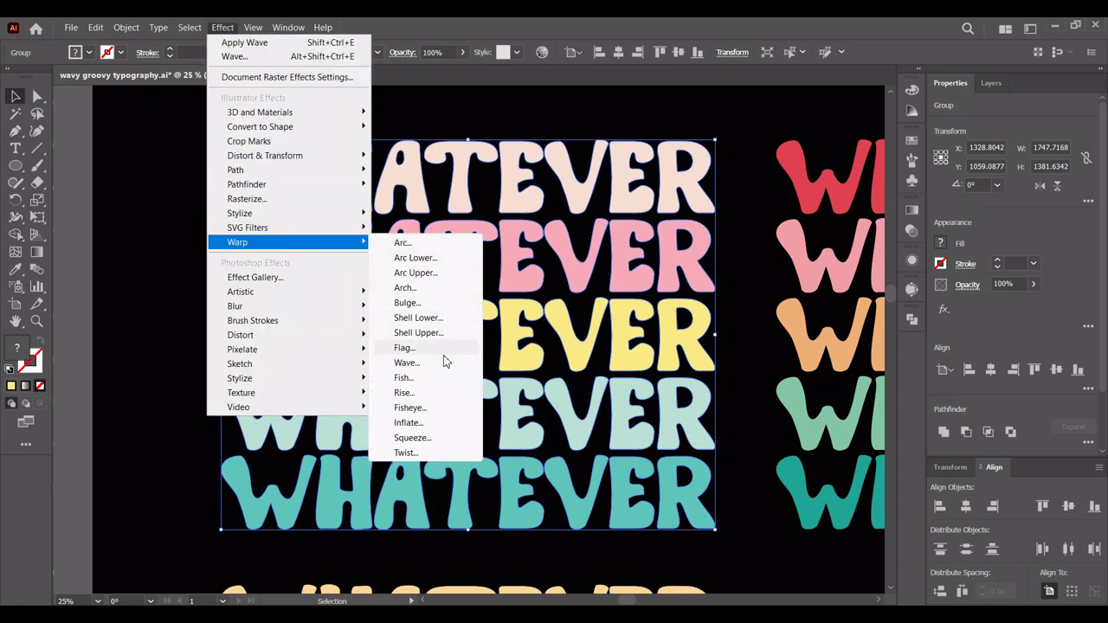
click(452, 368)
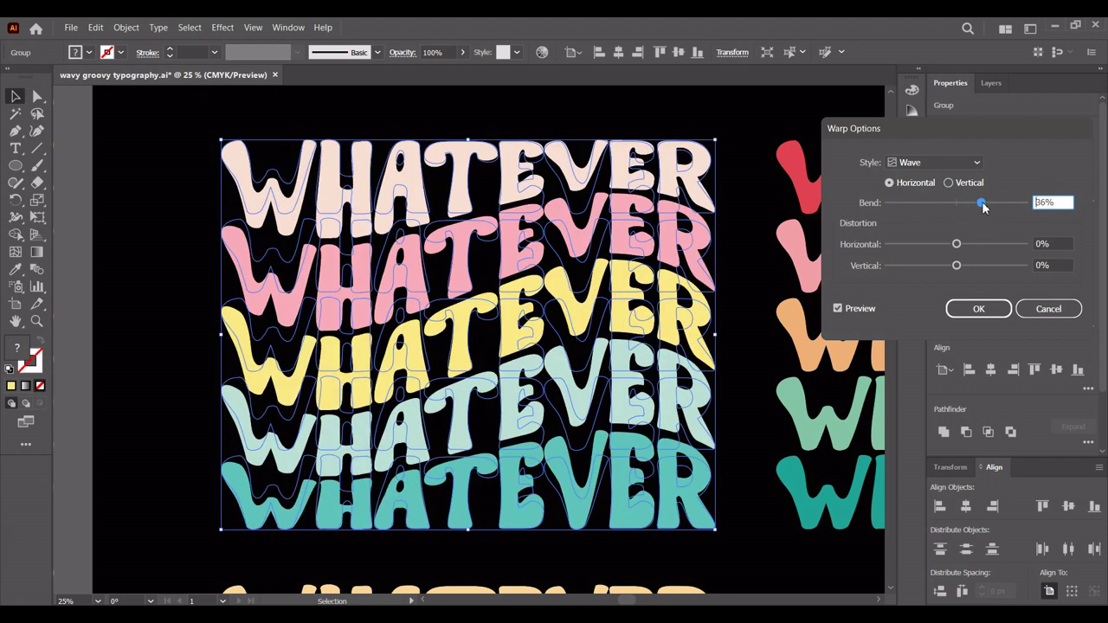
click(976, 310)
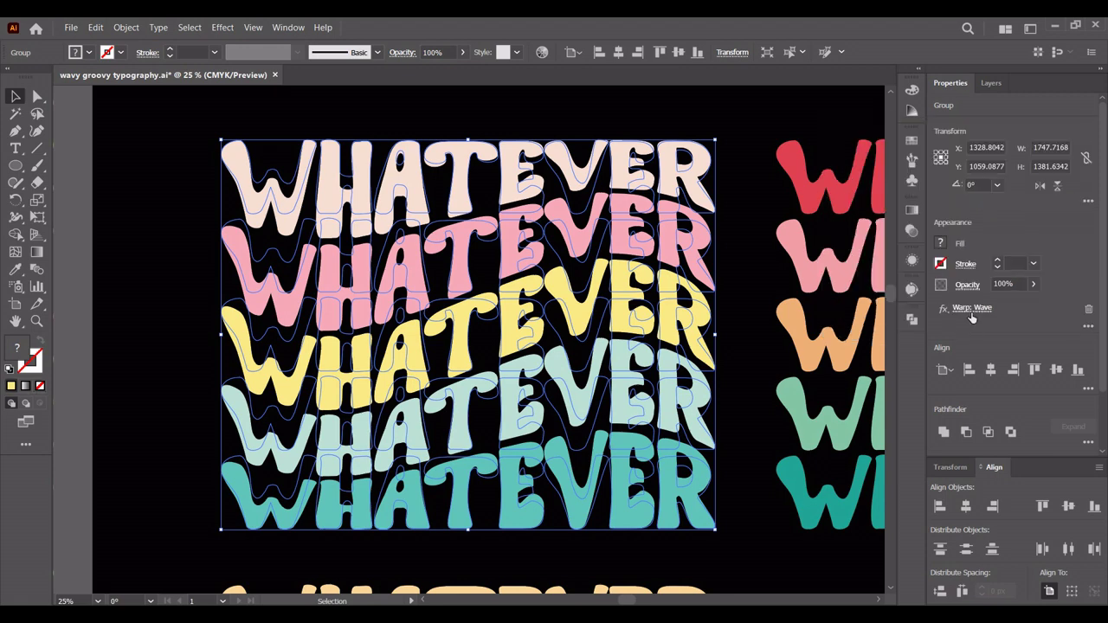
click(750, 252)
scroll(748, 251, down, 1)
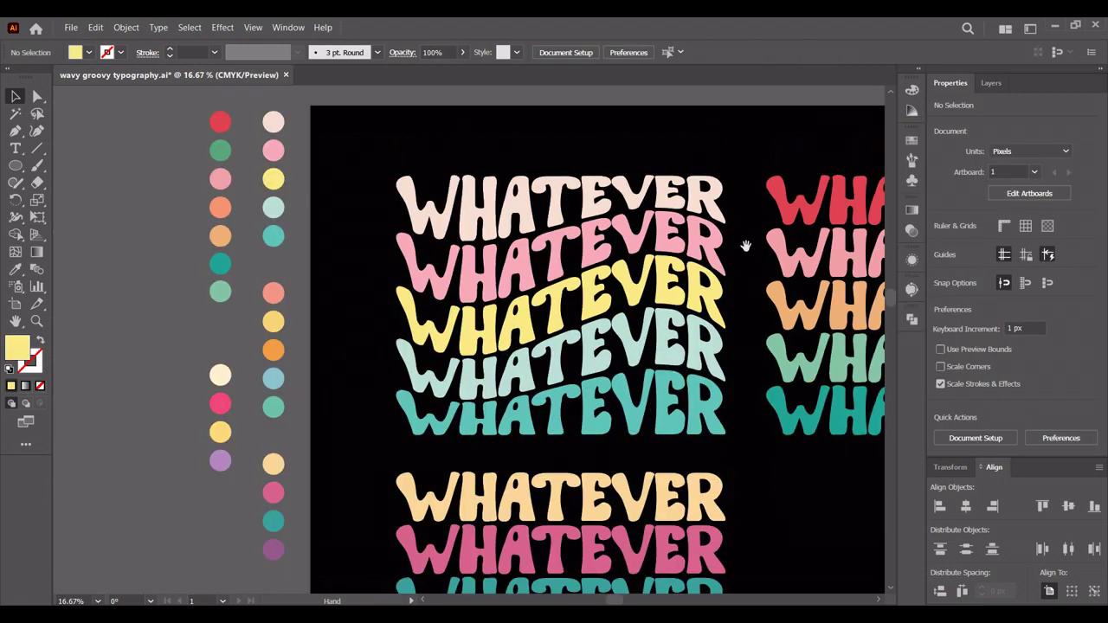
- Convert the right-hand red-to-teal WHATEVER text stack to outlines
drag(745, 246, 555, 211)
scroll(604, 233, down, 1)
click(649, 215)
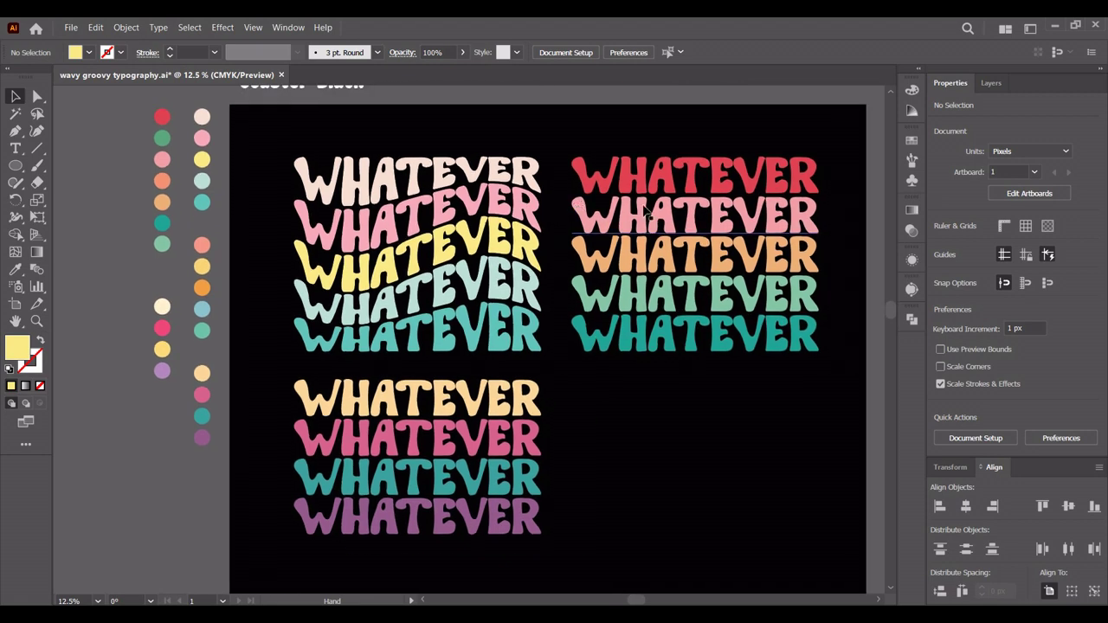
drag(711, 405, 665, 300)
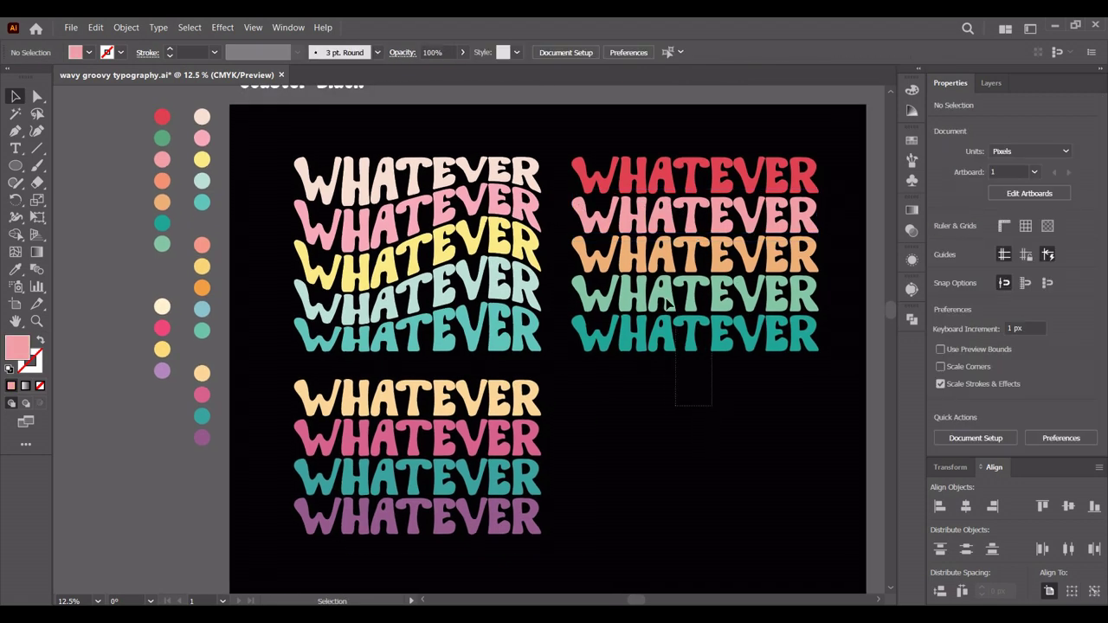
drag(630, 357, 632, 306)
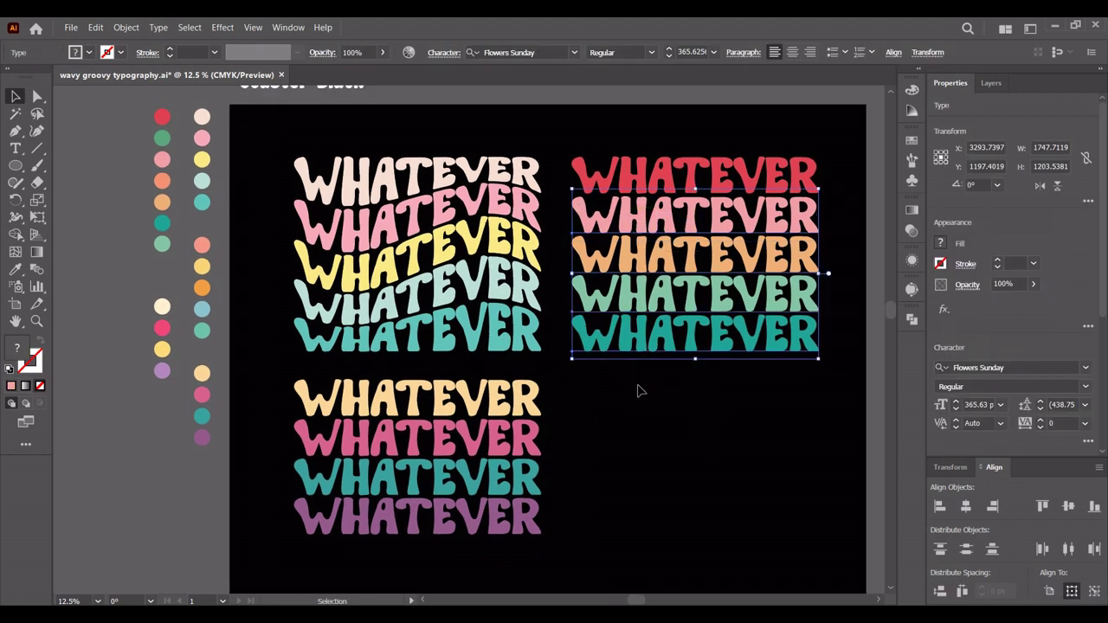
click(638, 391)
drag(635, 189, 628, 158)
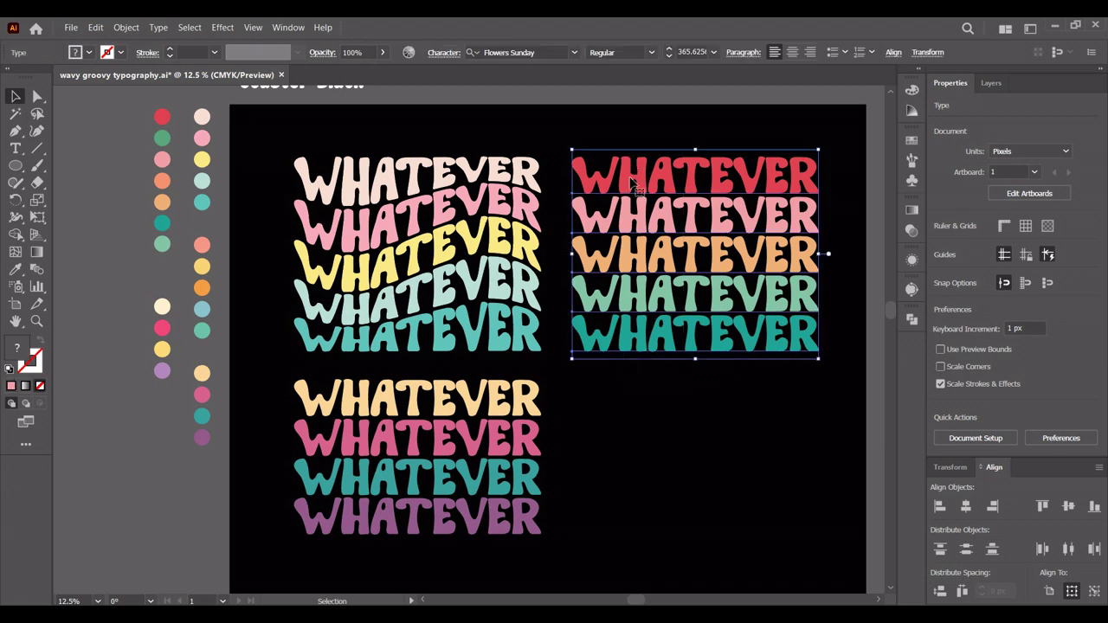
right_click(630, 179)
click(679, 381)
- Nudge the outlined right-hand stack slightly down and to the left
click(713, 419)
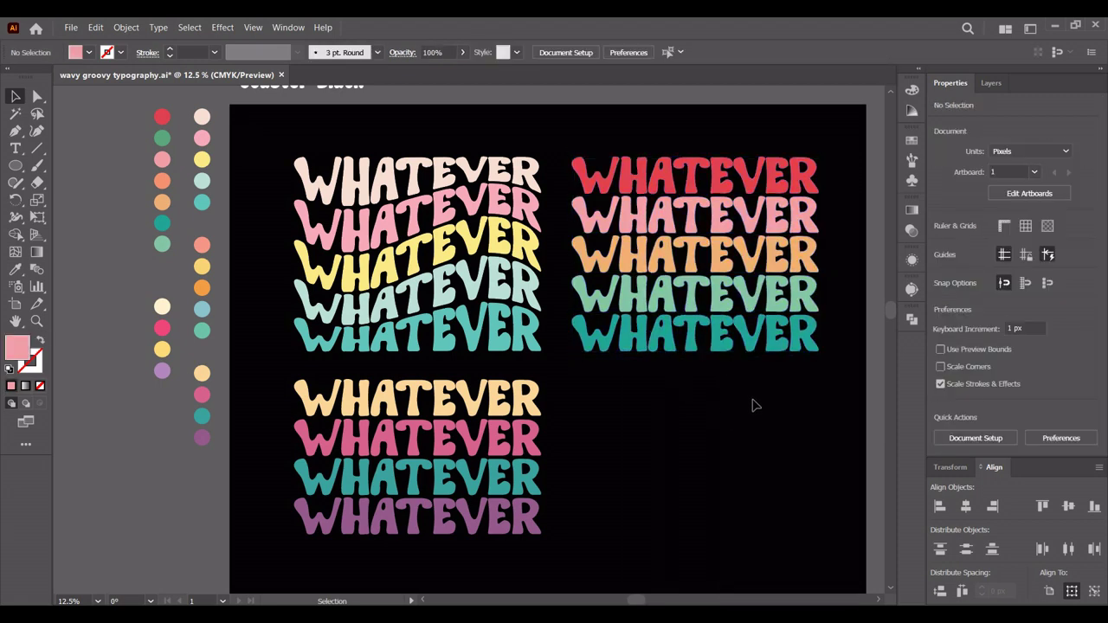
click(679, 173)
right_click(641, 183)
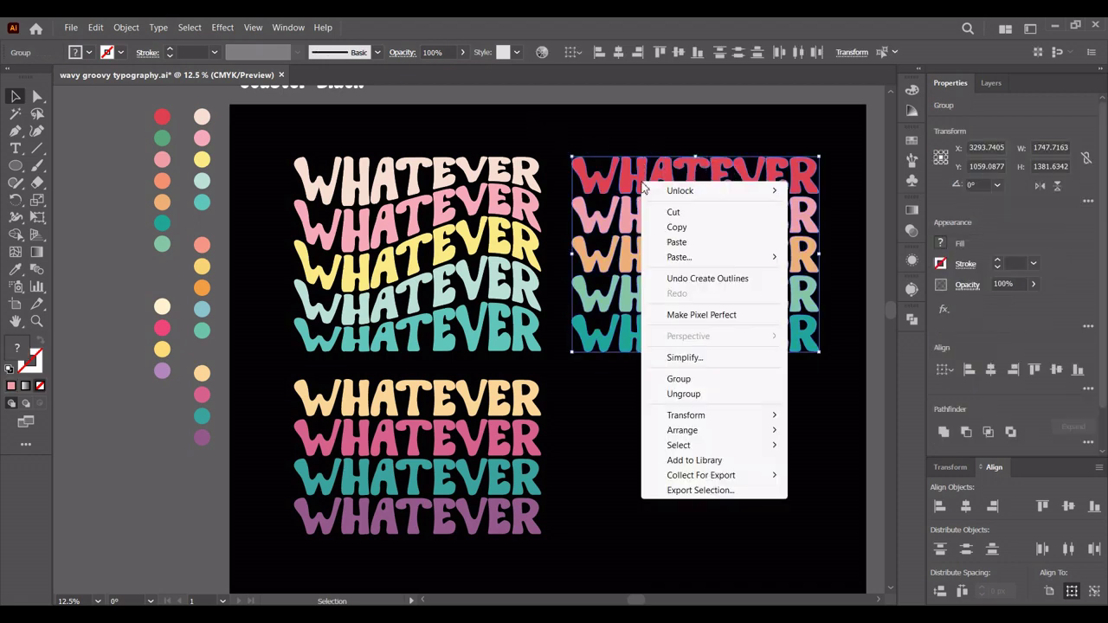
click(679, 379)
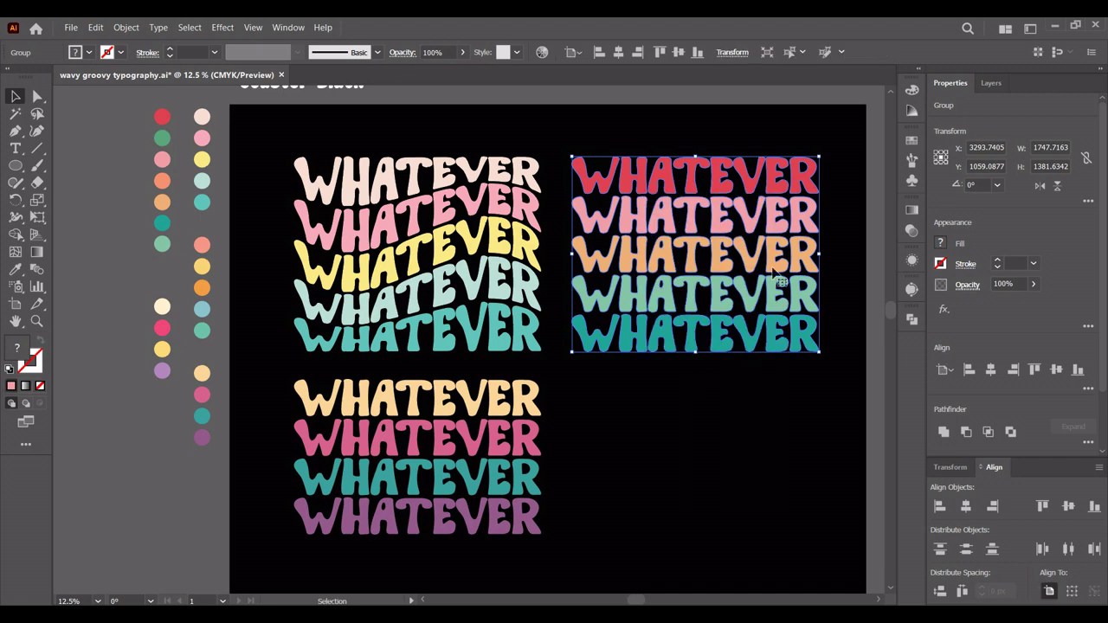
key(ctrl+plus)
click(663, 440)
drag(638, 353, 634, 360)
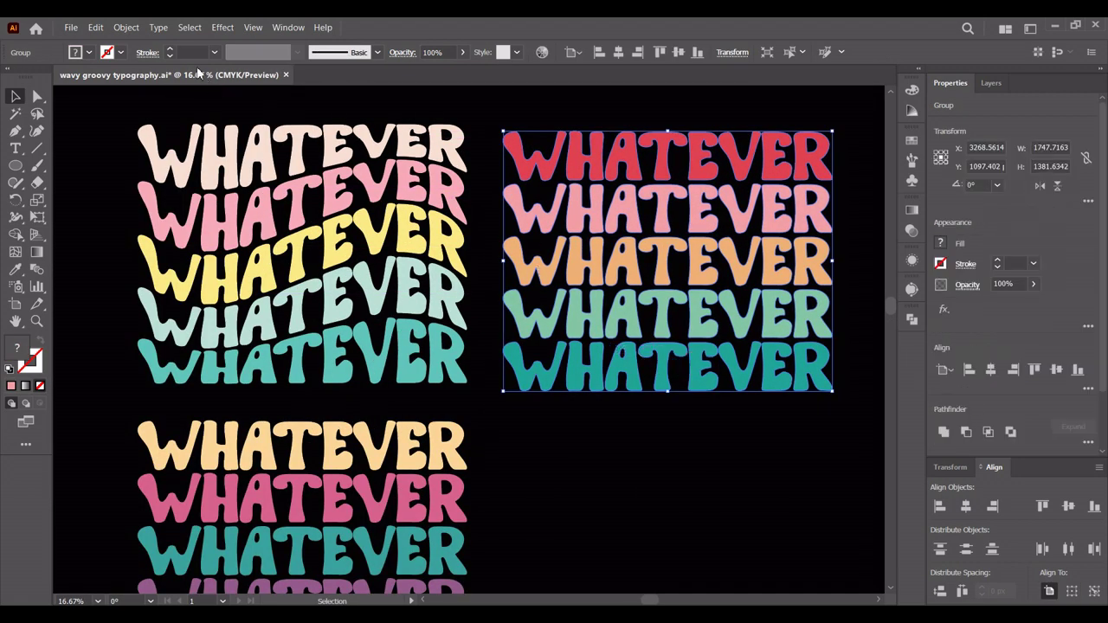
- Apply a Flag warp with a 24% bend to the right-hand outlined stack
click(221, 28)
mouse_move(237, 242)
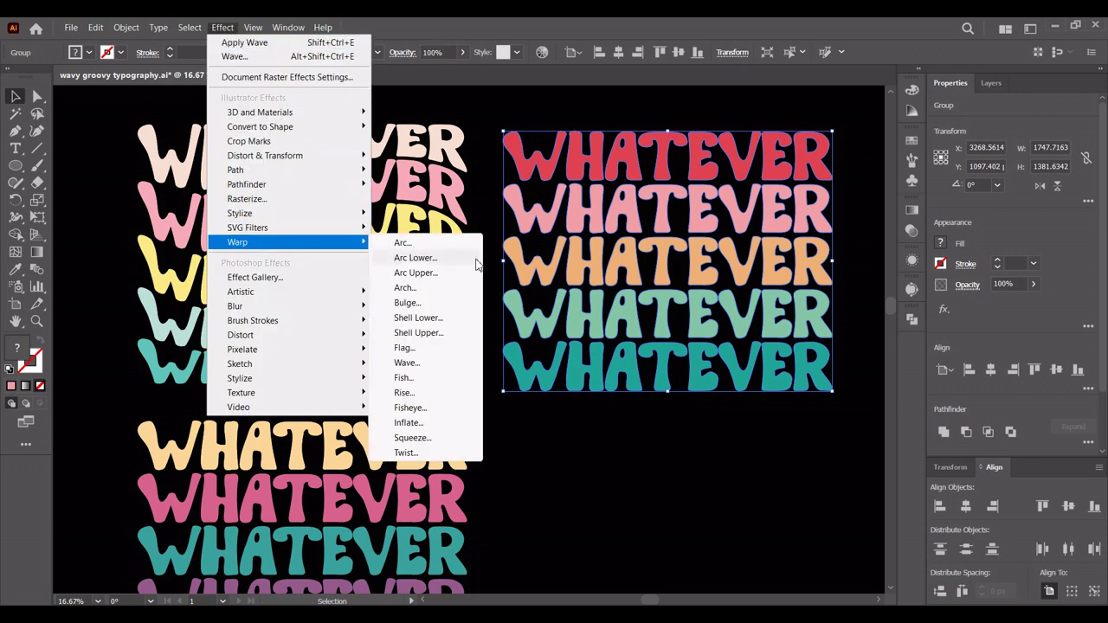
click(418, 349)
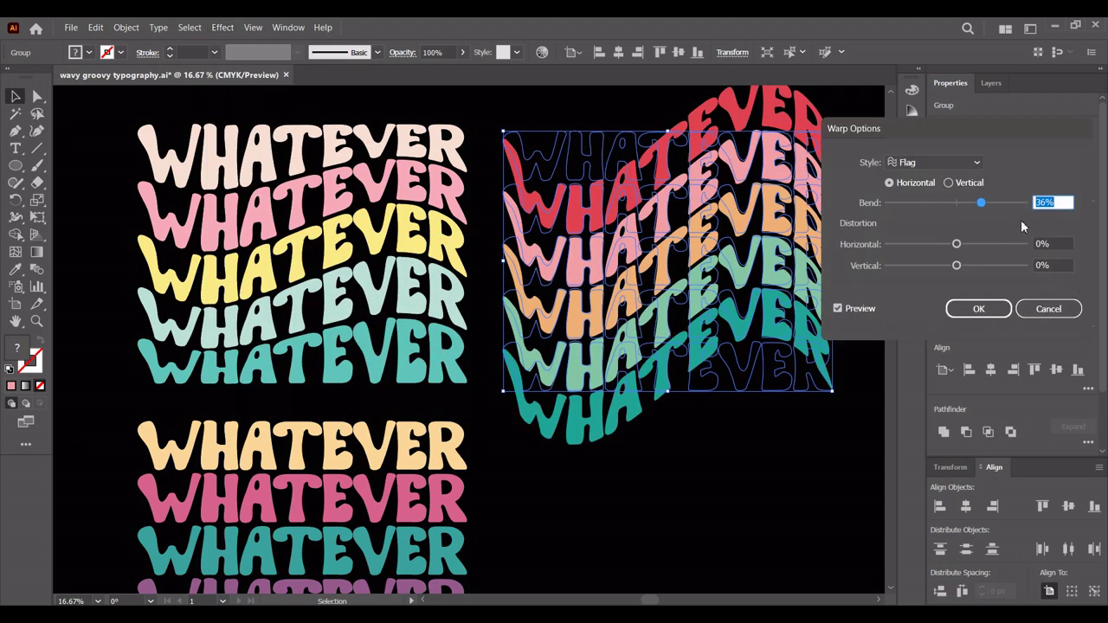
drag(976, 206, 974, 206)
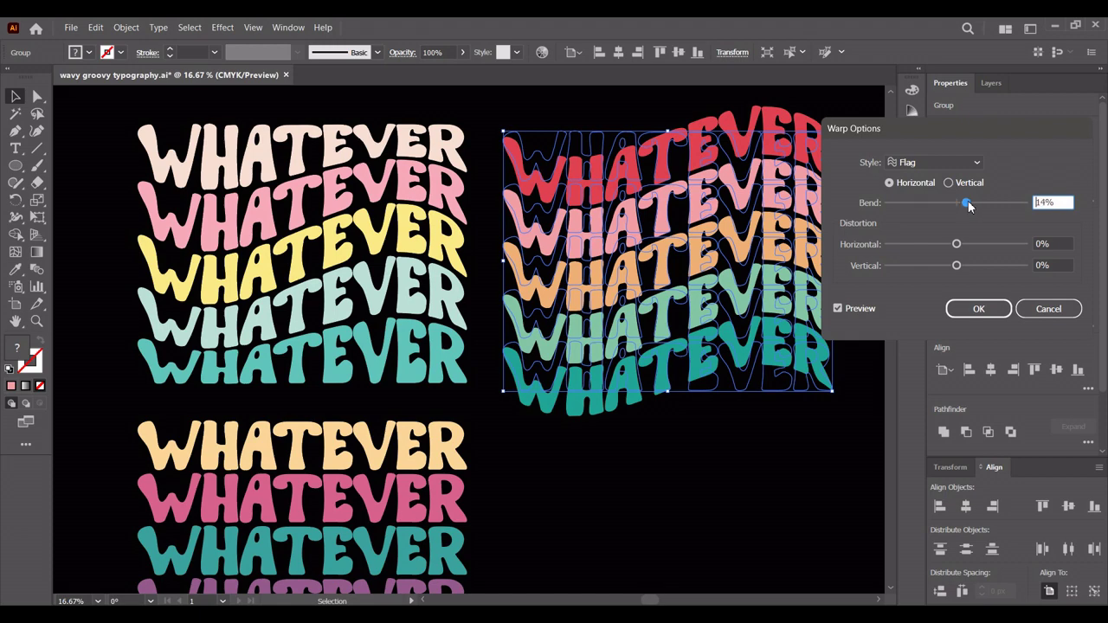
click(979, 309)
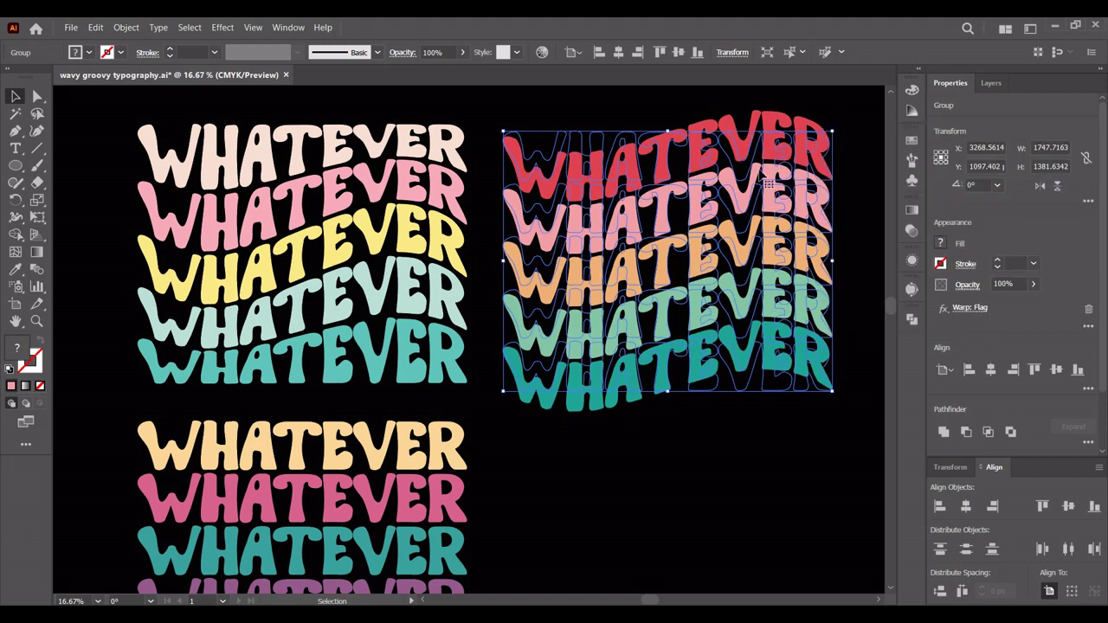
click(555, 419)
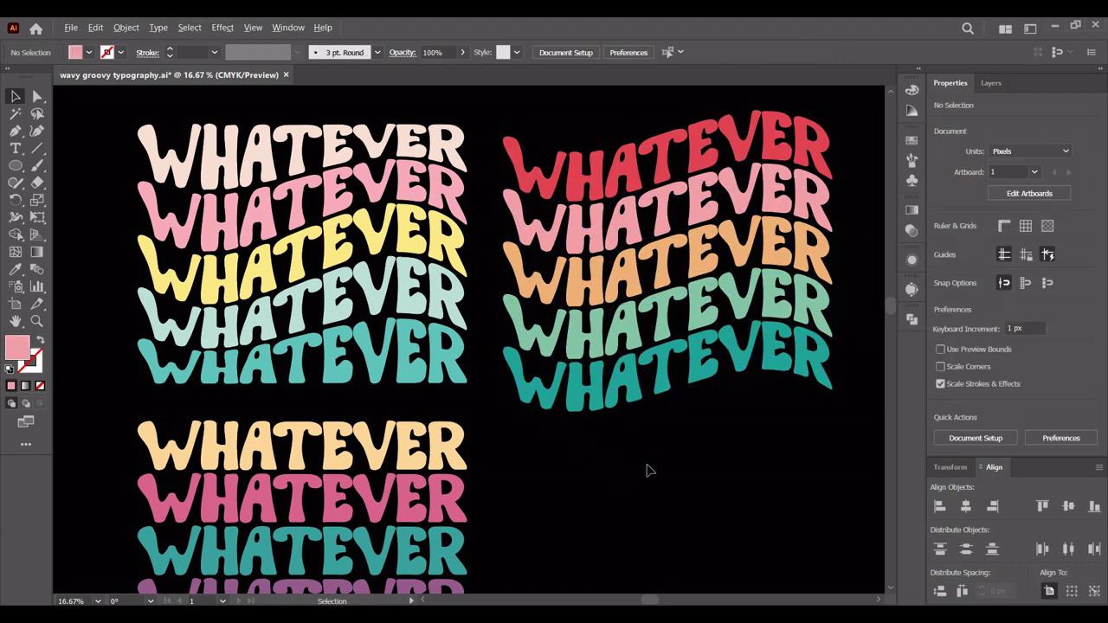
scroll(698, 418, down, 2)
- Place flower copies above the red WHATEVER and below the teal WHATEVER
drag(698, 417, 613, 424)
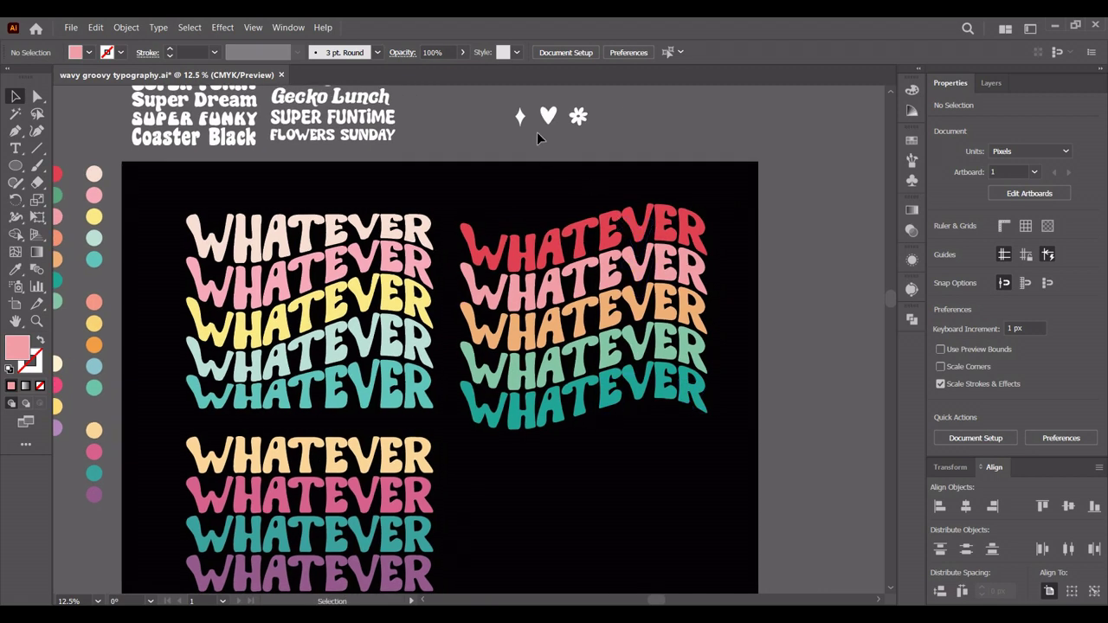
scroll(530, 157, up, 1)
mouse_move(595, 112)
mouse_down()
mouse_move(500, 251)
mouse_move(481, 241)
mouse_up()
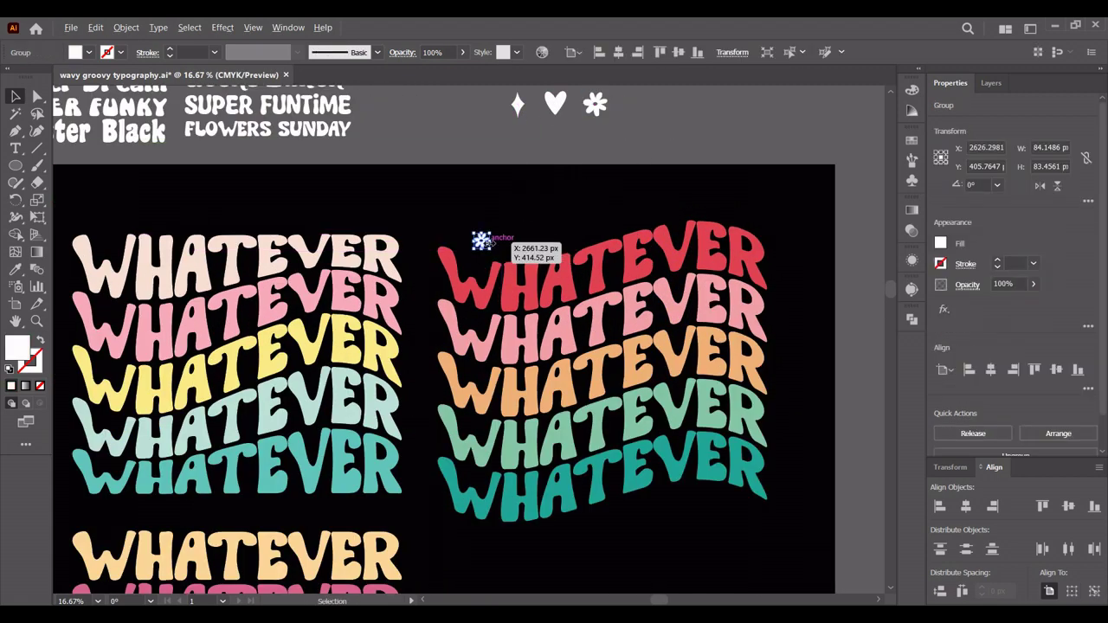
click(567, 242)
scroll(568, 232, up, 1)
drag(569, 232, 560, 248)
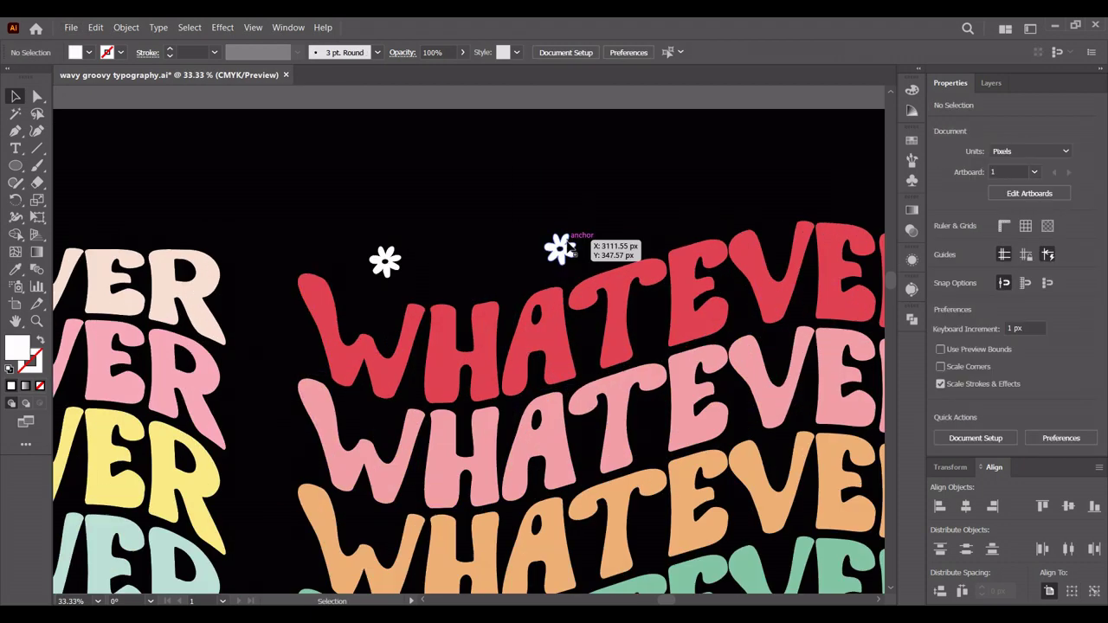
scroll(543, 154, down, 2)
scroll(542, 154, down, 1)
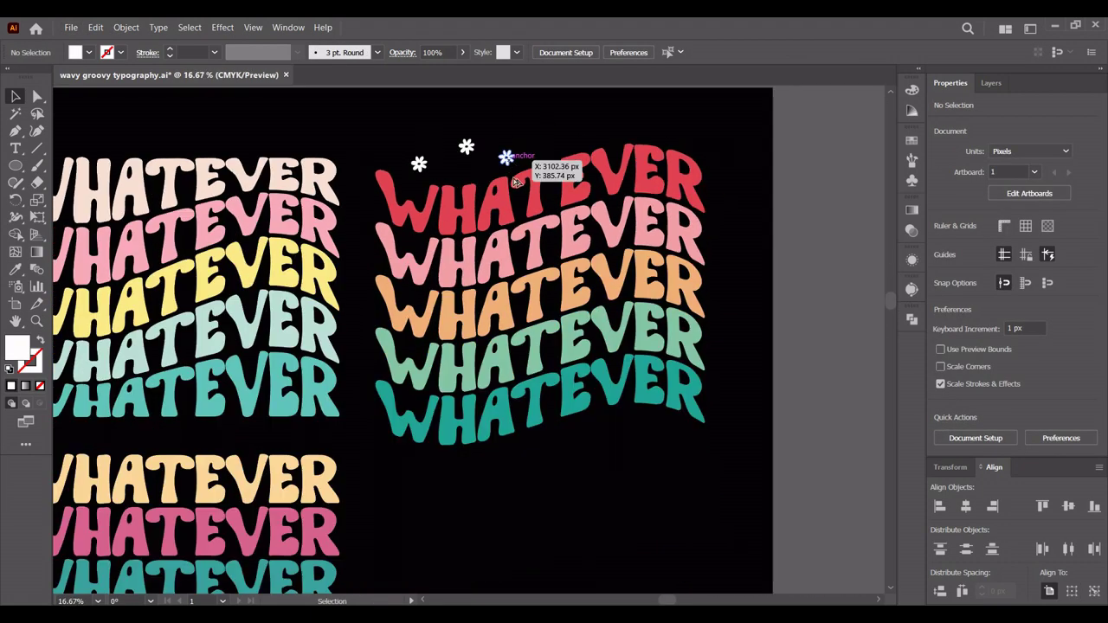
mouse_move(508, 159)
mouse_down()
mouse_move(613, 424)
mouse_move(678, 430)
mouse_move(558, 520)
mouse_up()
scroll(671, 464, up, 1)
- Colour the two lower flowers orange and pink, sampled from the letters
click(556, 481)
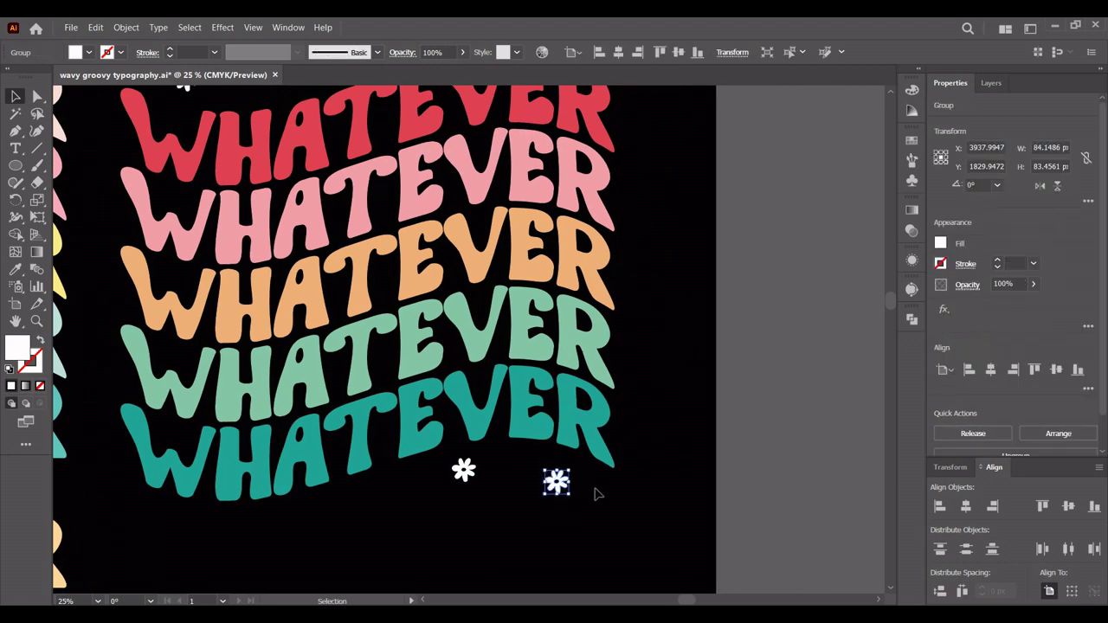
key(i)
click(536, 268)
ctrl+click(463, 470)
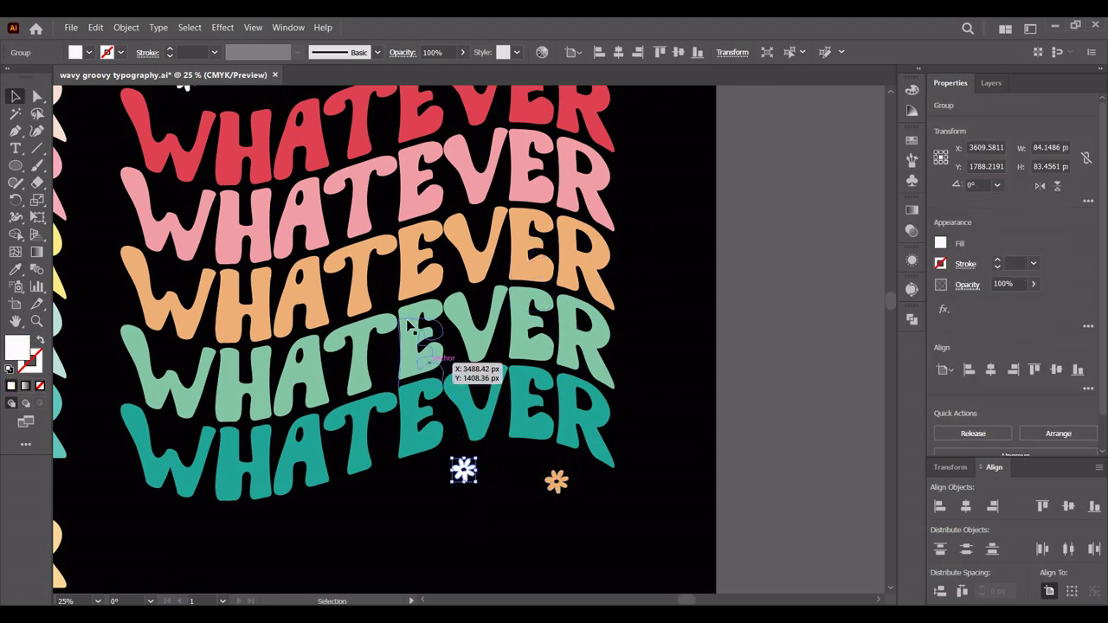
click(359, 197)
key(ctrl+shift+a)
scroll(468, 223, up, 3)
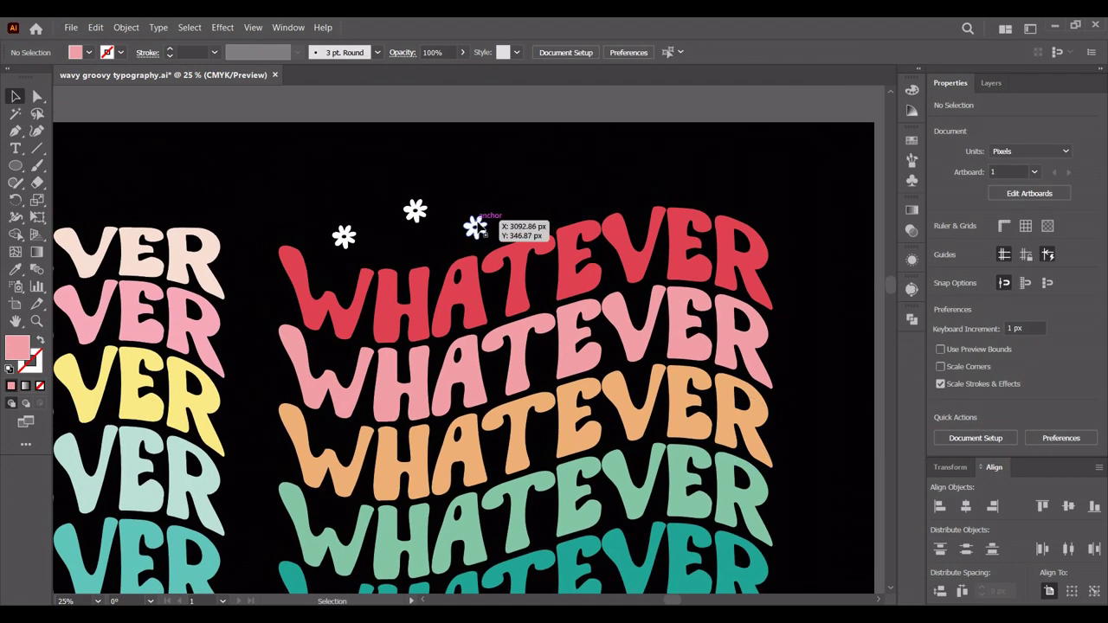
scroll(467, 223, down, 2)
- Colour the top white flowers teal and pink, sampled from the lettering rows
click(465, 222)
key(i)
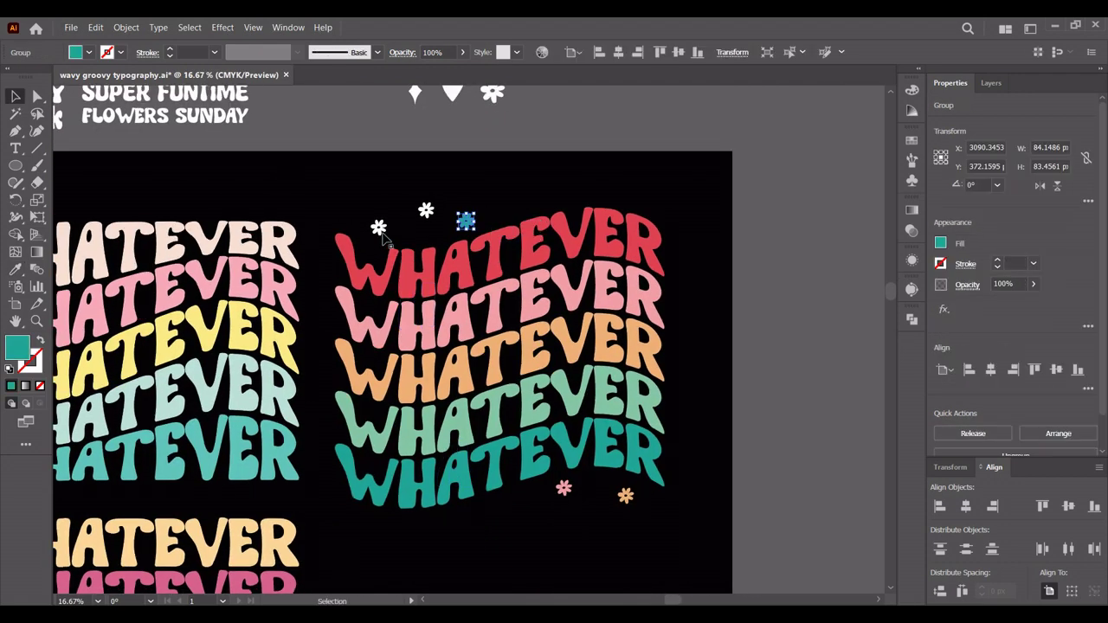
ctrl+click(378, 227)
click(465, 221)
ctrl+click(426, 211)
key(i)
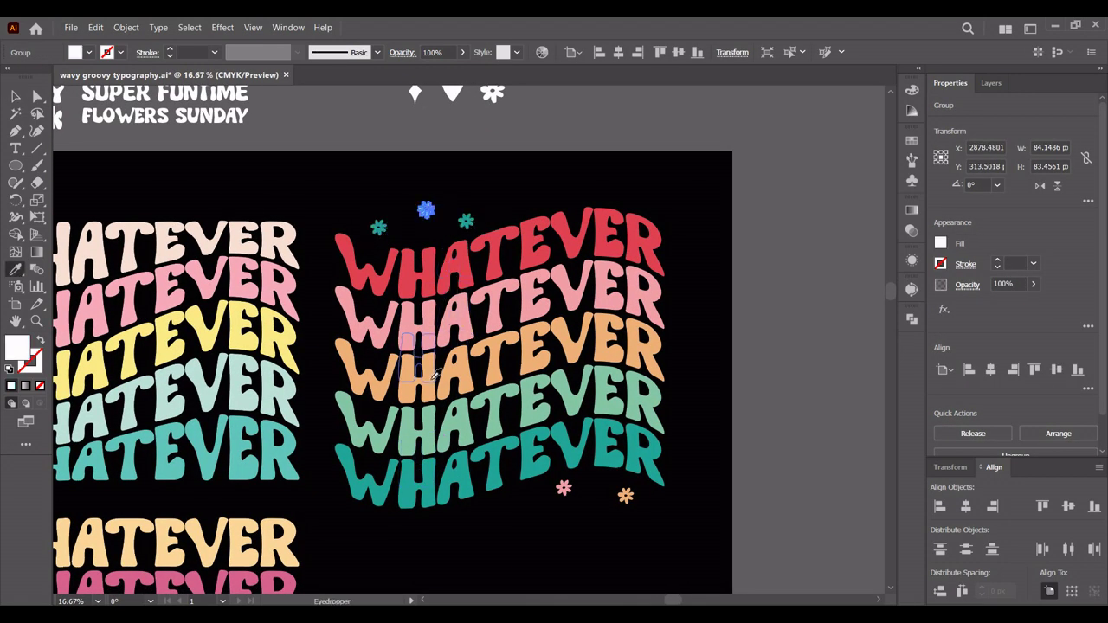
click(433, 303)
key(ctrl+shift+a)
- Move the pink flower down beside the teal flower at the top
drag(426, 210, 418, 236)
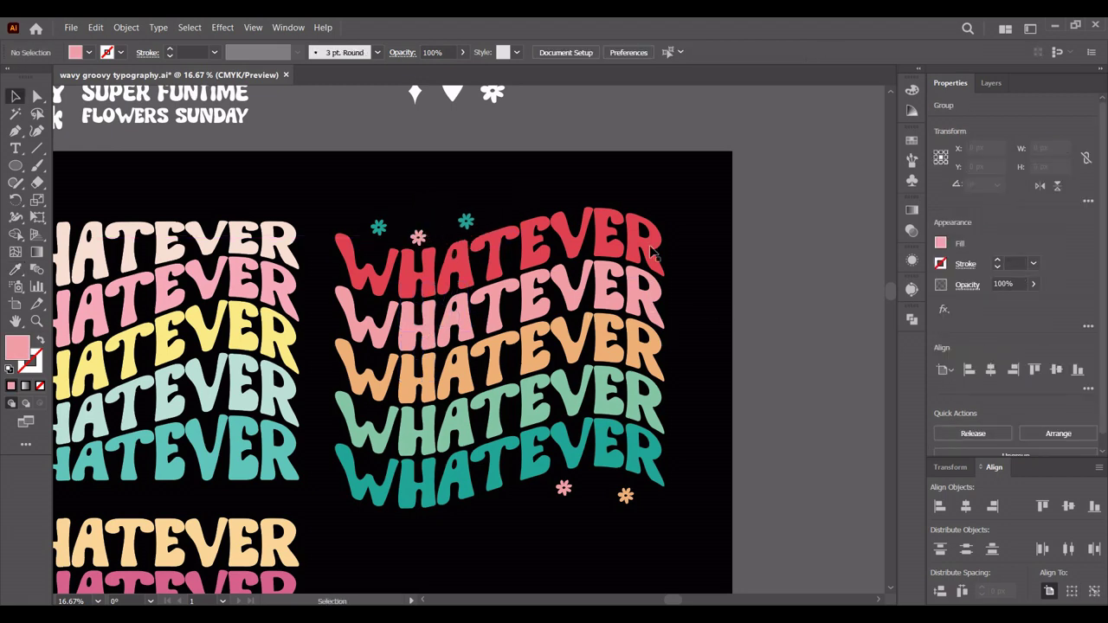
scroll(511, 221, left, 2)
click(523, 227)
key(i)
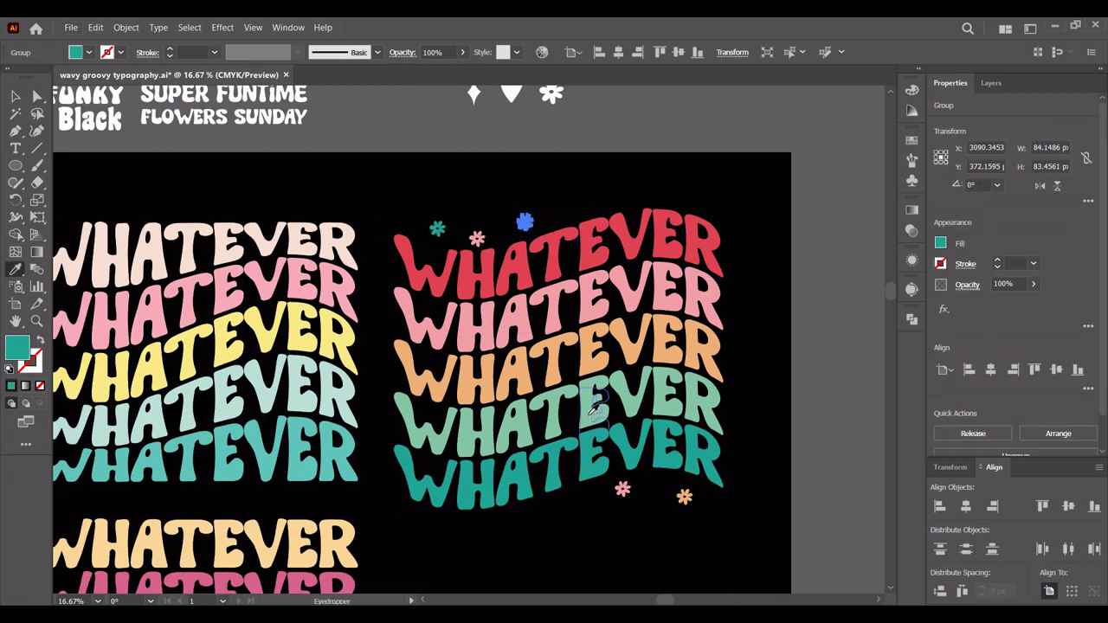
key(ctrl+shift+a)
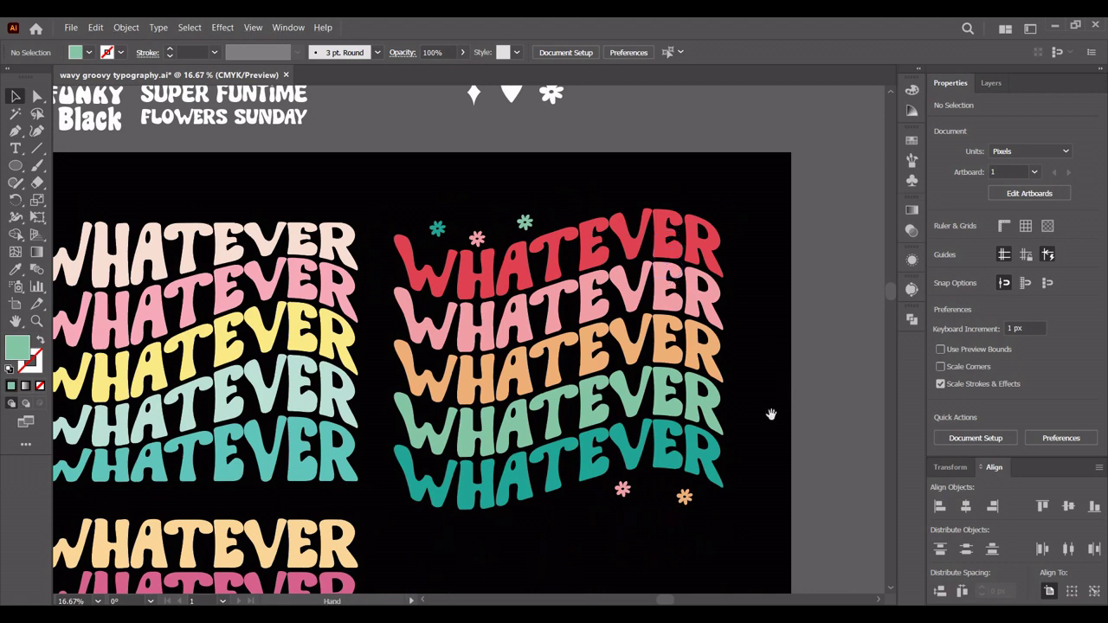
drag(770, 415, 794, 360)
- Set the pink flower in place above the lettering
drag(519, 210, 519, 202)
click(614, 460)
key(ctrl+minus)
drag(487, 459, 688, 320)
- Move the four-line peach-to-purple WHATEVER stack down slightly
click(497, 336)
click(604, 485)
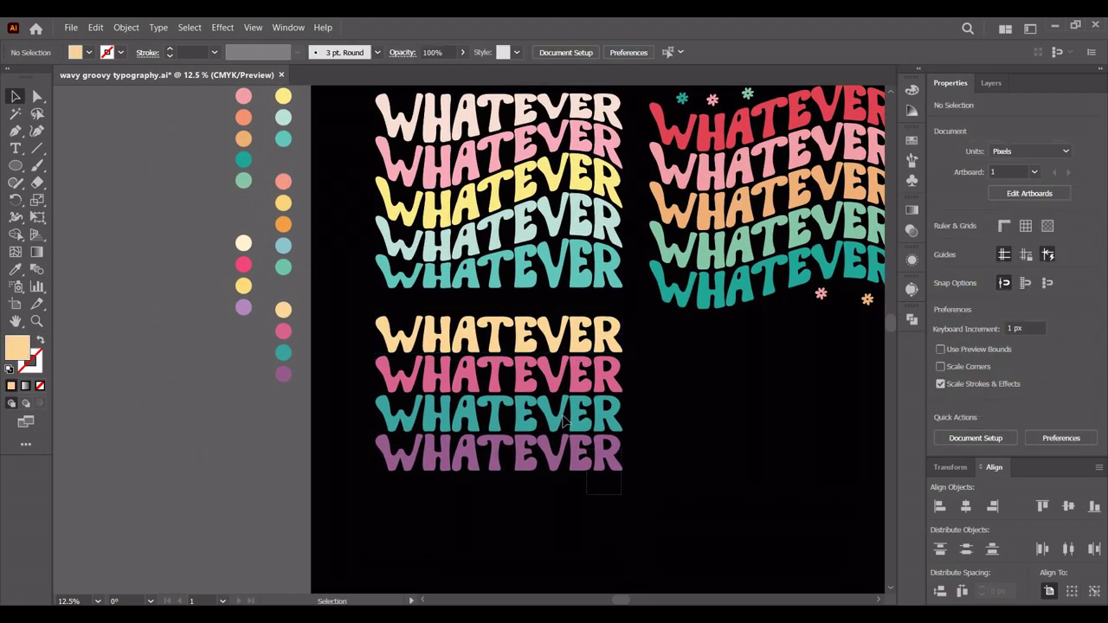
click(530, 348)
drag(535, 351, 535, 416)
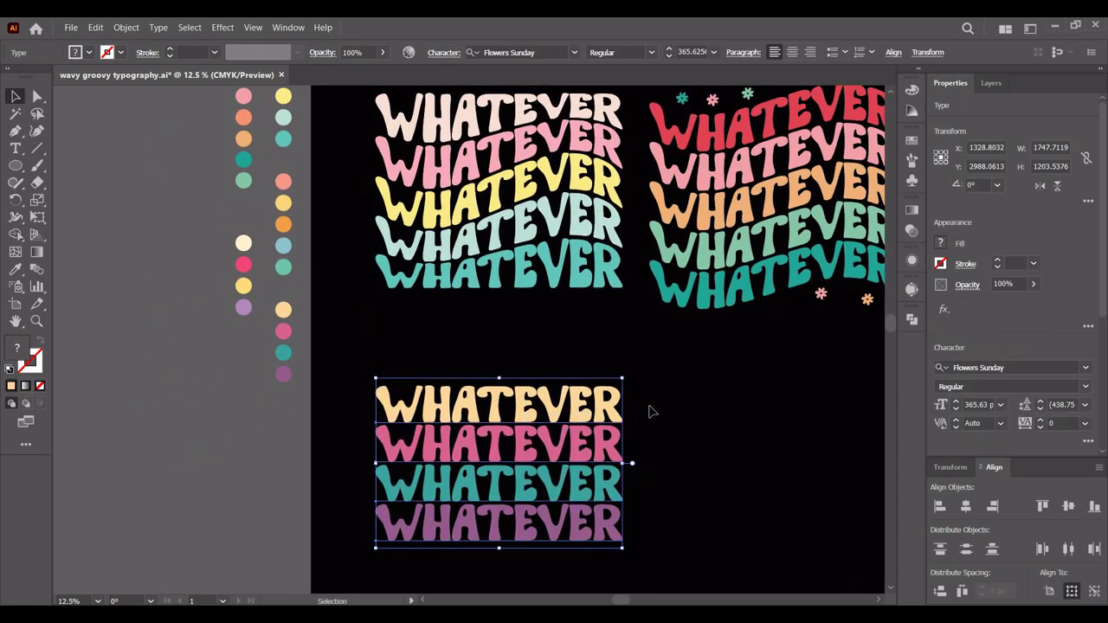
drag(652, 412, 627, 298)
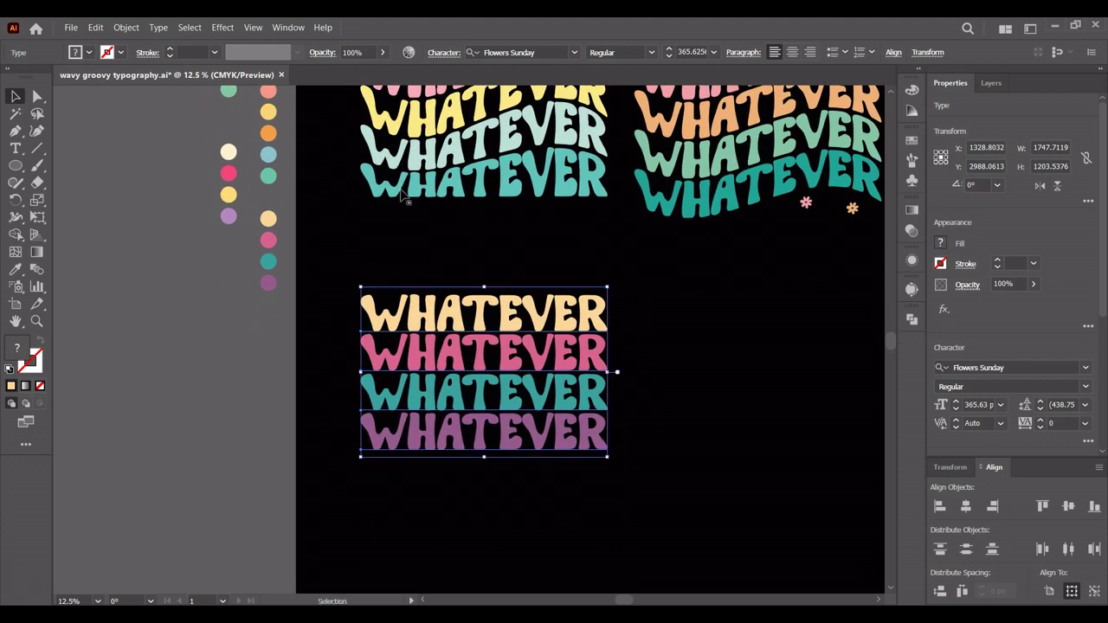
right_click(469, 346)
click(708, 339)
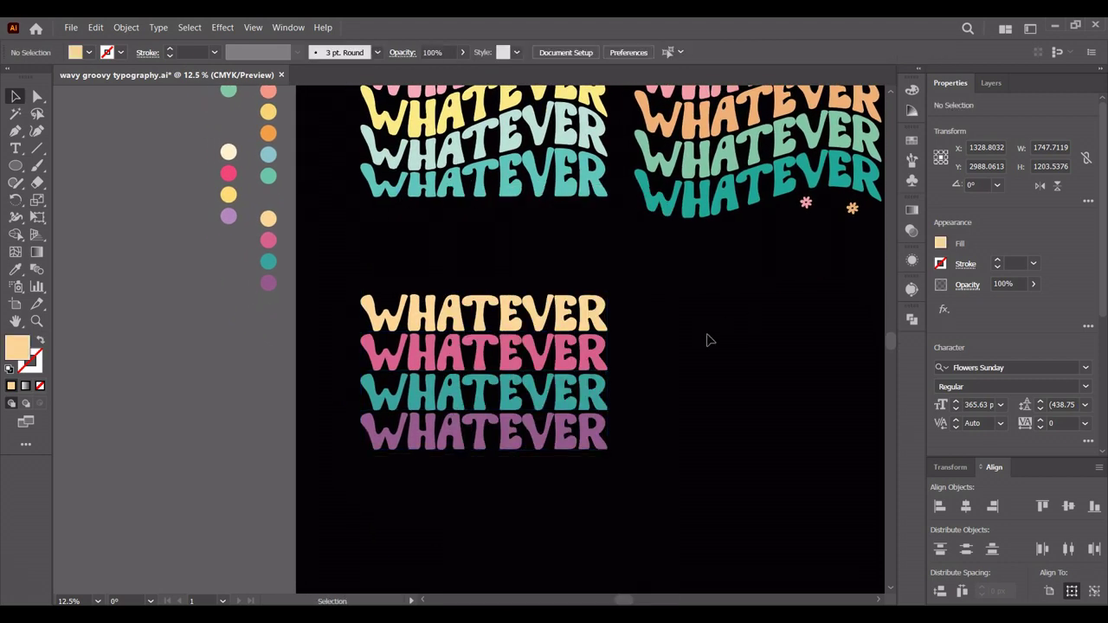
drag(692, 371, 522, 358)
- Alt-drag a duplicate of the four-line stack to the right of the original
click(350, 299)
drag(412, 311, 633, 333)
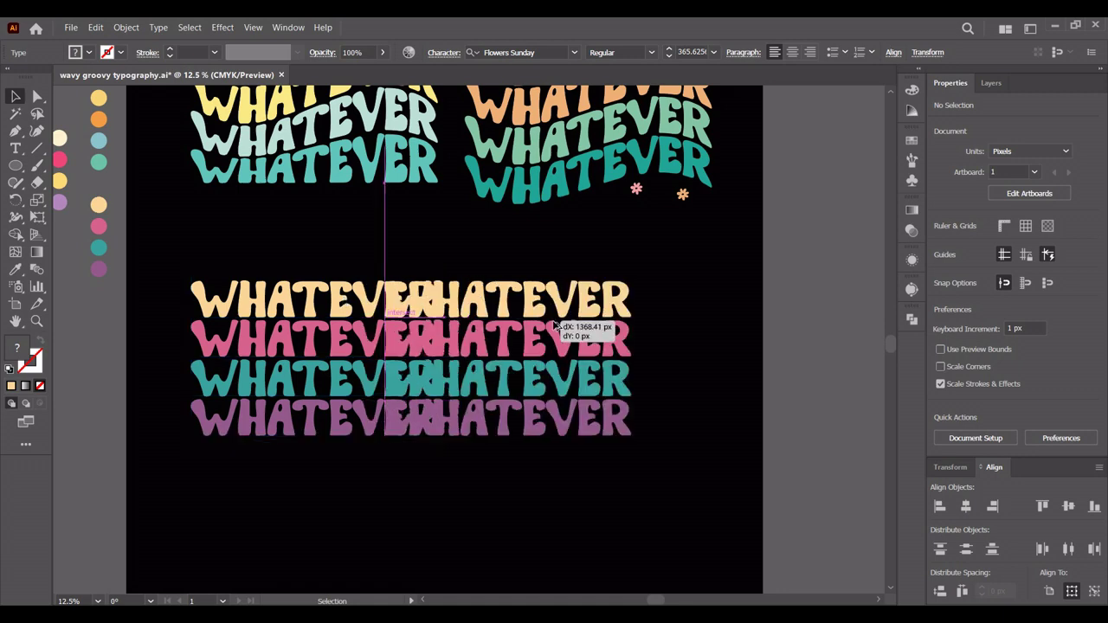
drag(388, 488, 542, 534)
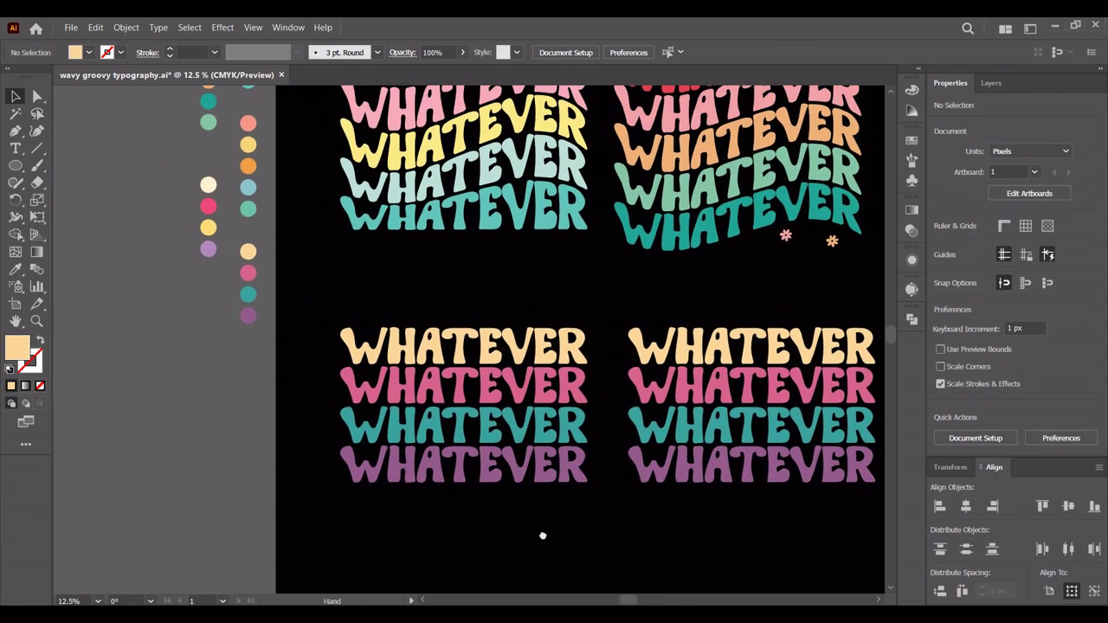
scroll(322, 317, down, 1)
click(395, 444)
scroll(409, 368, up, 1)
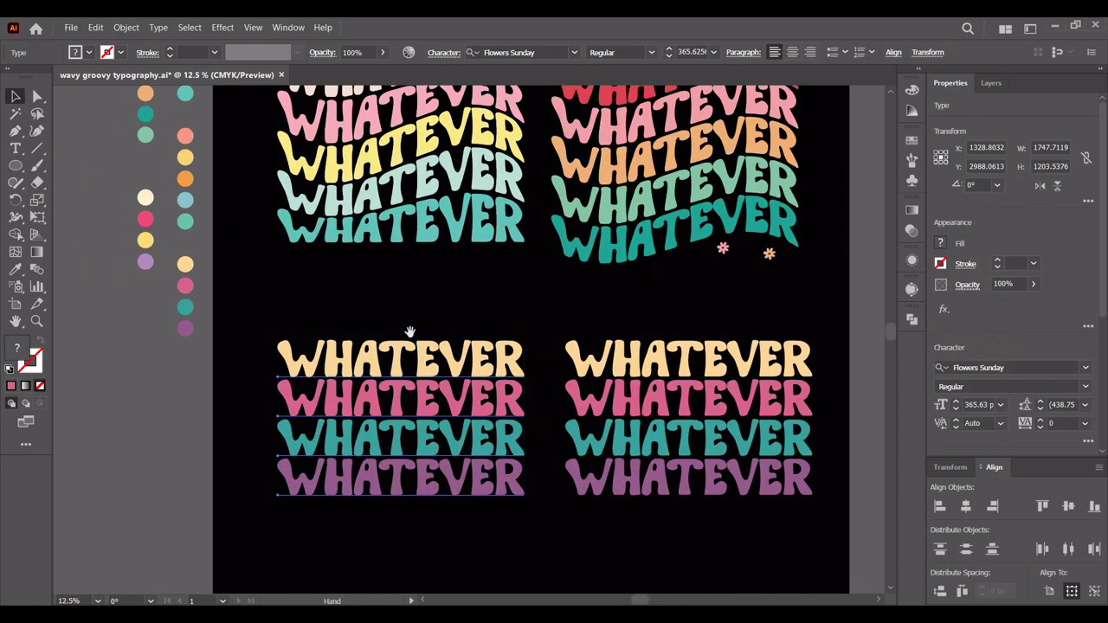
drag(408, 368, 447, 519)
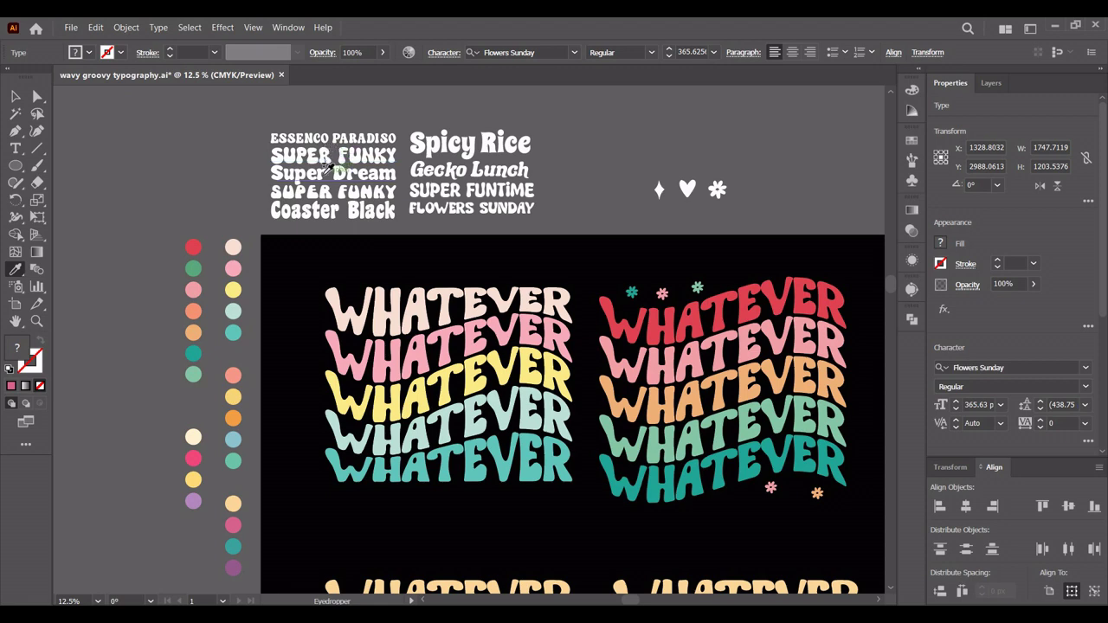
- Give the left copy the white Mama Regular style and pull its four lines tightly together
click(320, 188)
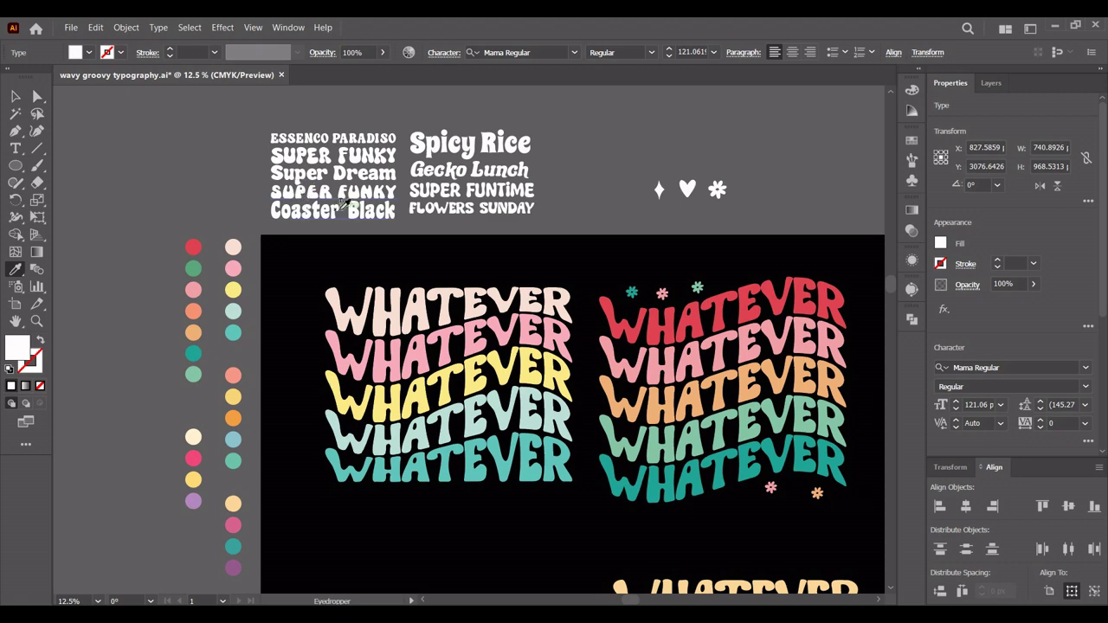
scroll(370, 422, down, 5)
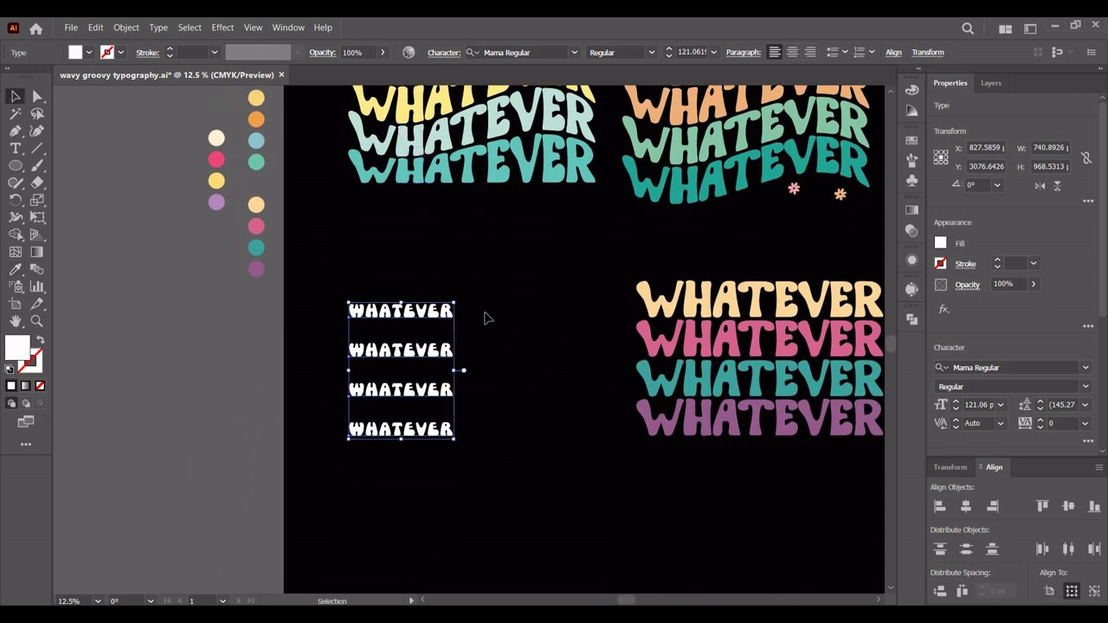
click(418, 341)
scroll(418, 342, up, 3)
drag(403, 378, 407, 310)
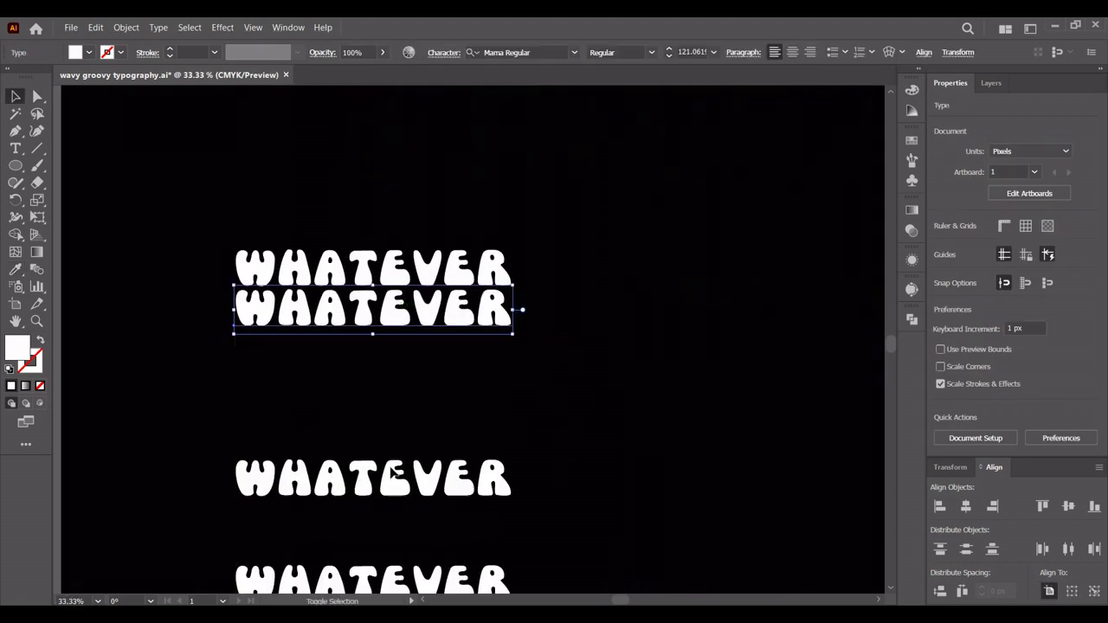
drag(391, 478, 401, 364)
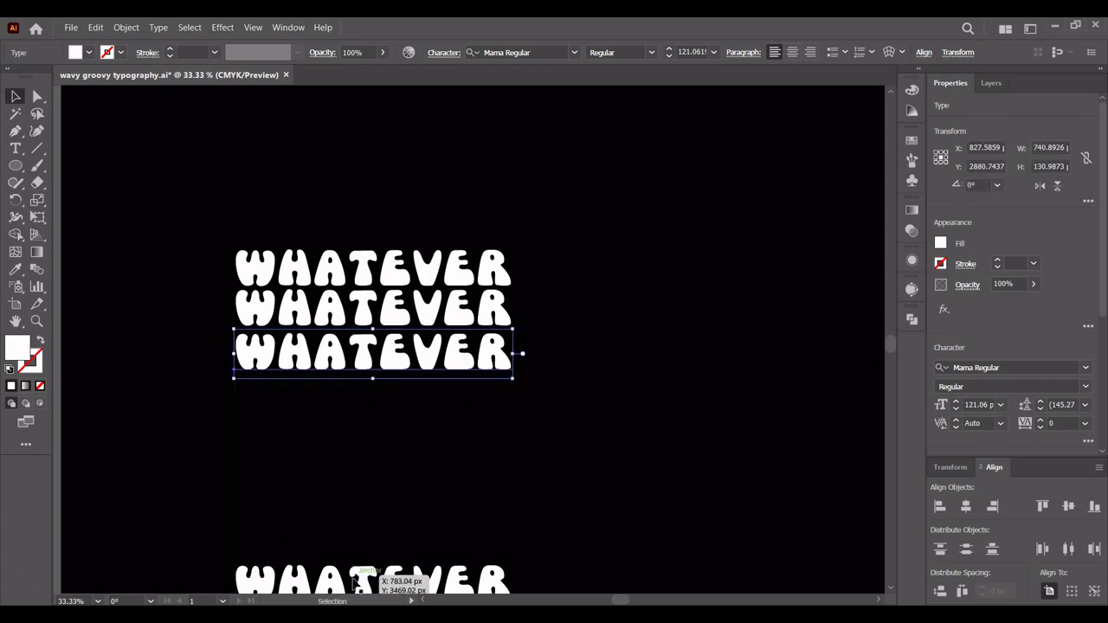
drag(355, 578, 356, 395)
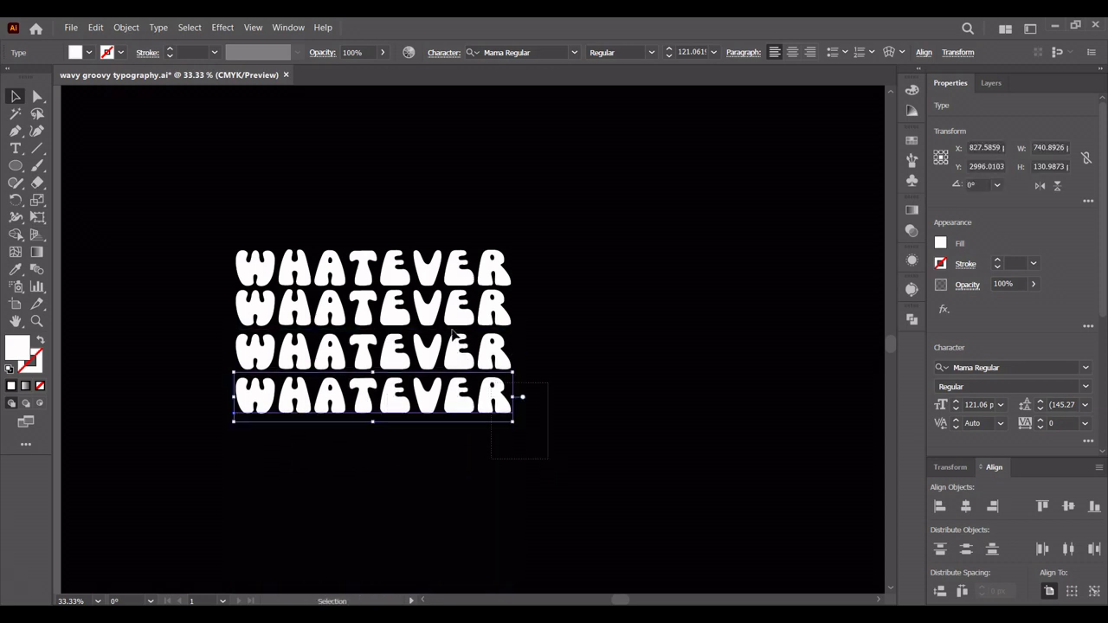
- Convert all four white WHATEVER lines to outlines
drag(548, 459, 232, 244)
right_click(400, 270)
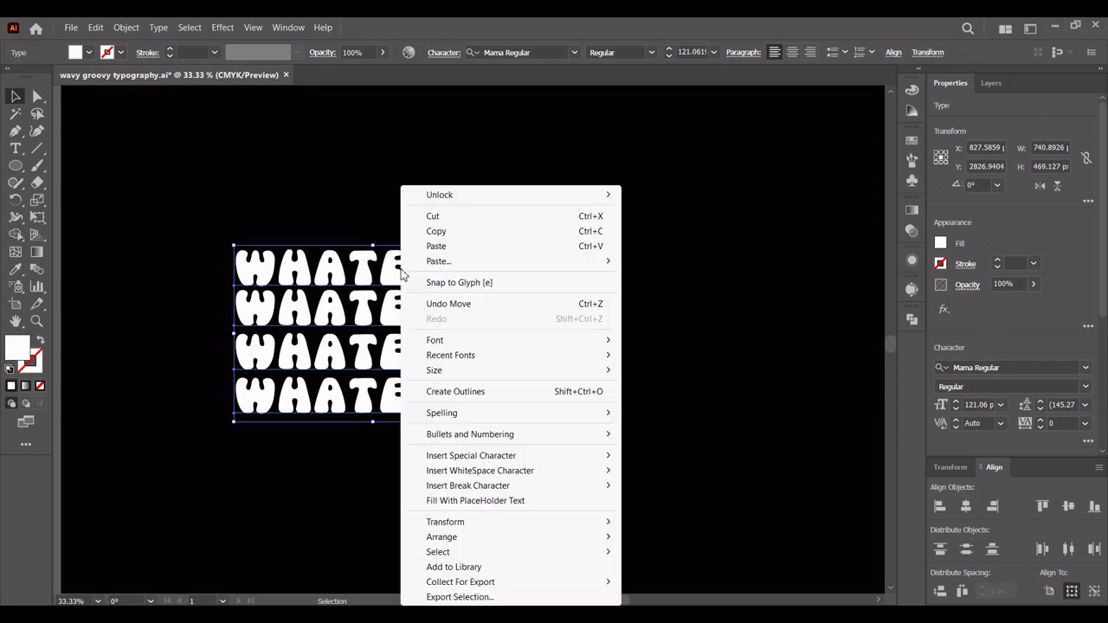
click(455, 392)
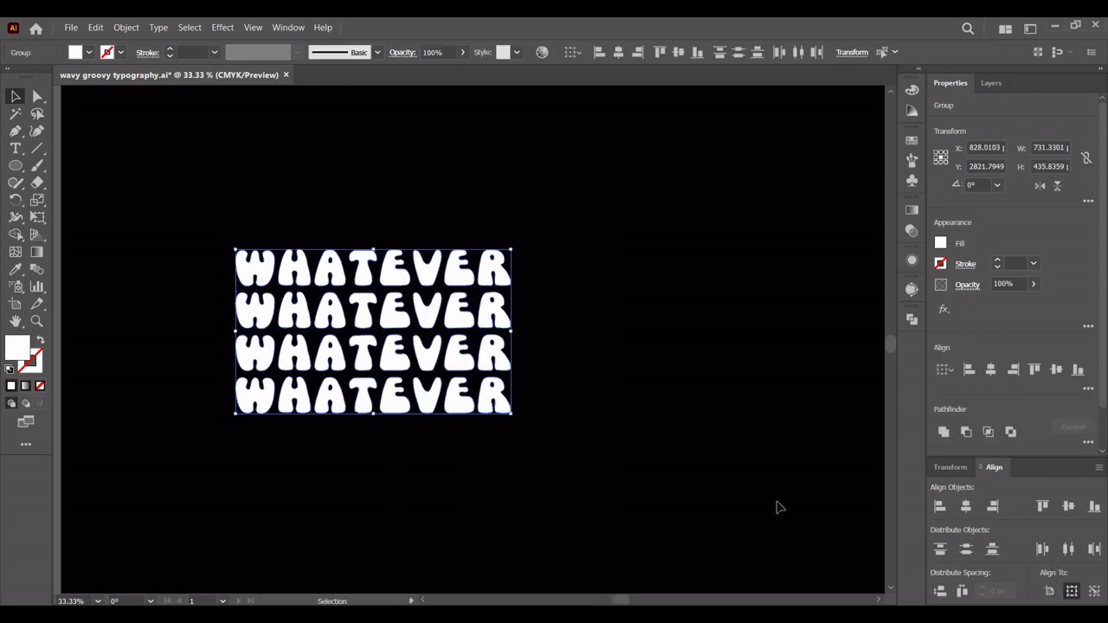
scroll(567, 334, down, 2)
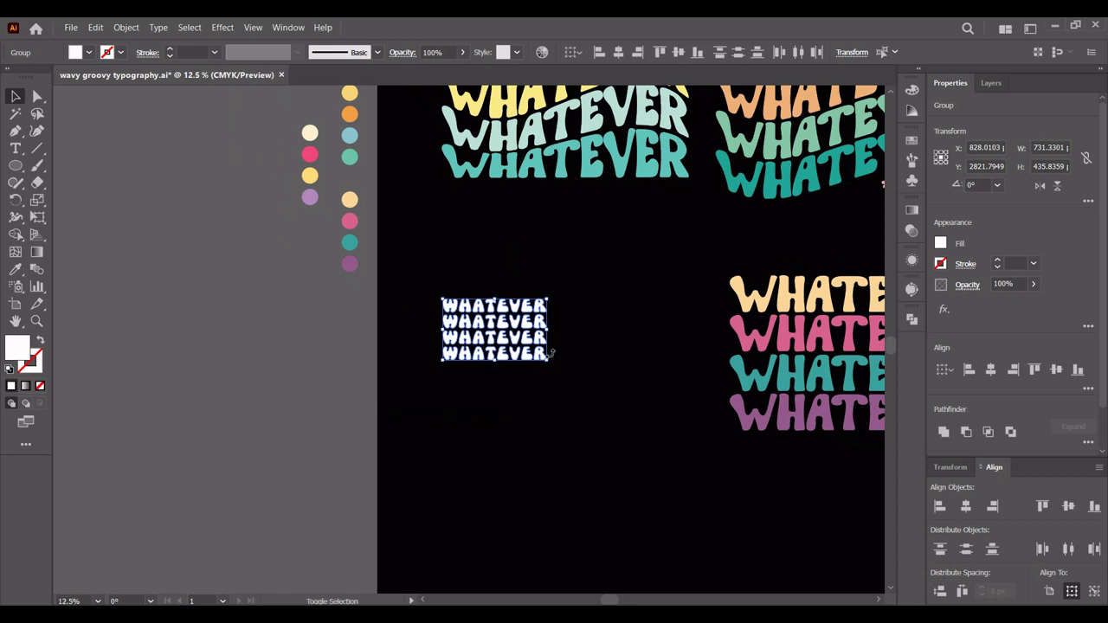
- Scale up the outlined white group and ungroup its top row into letters
drag(547, 362, 687, 502)
click(655, 477)
scroll(508, 421, up, 2)
scroll(507, 420, right, 2)
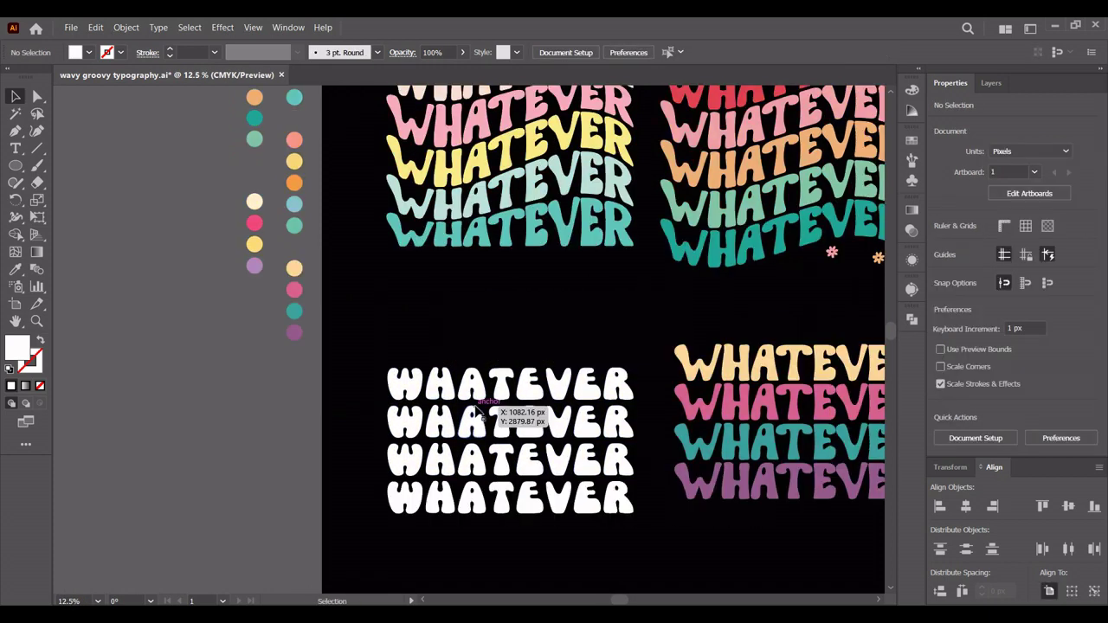
click(487, 391)
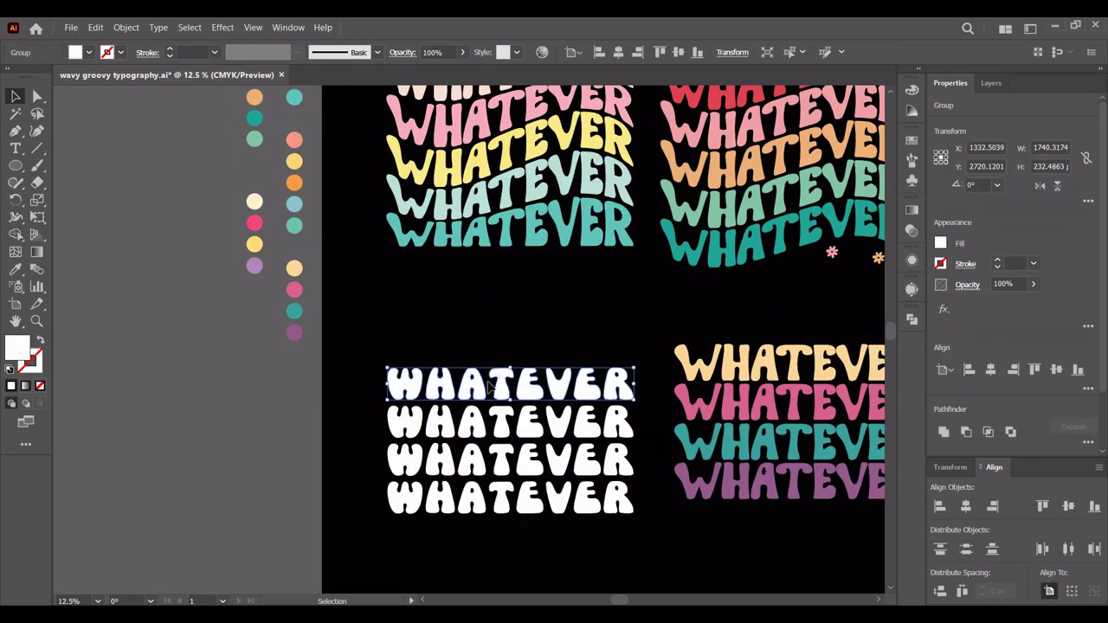
right_click(500, 387)
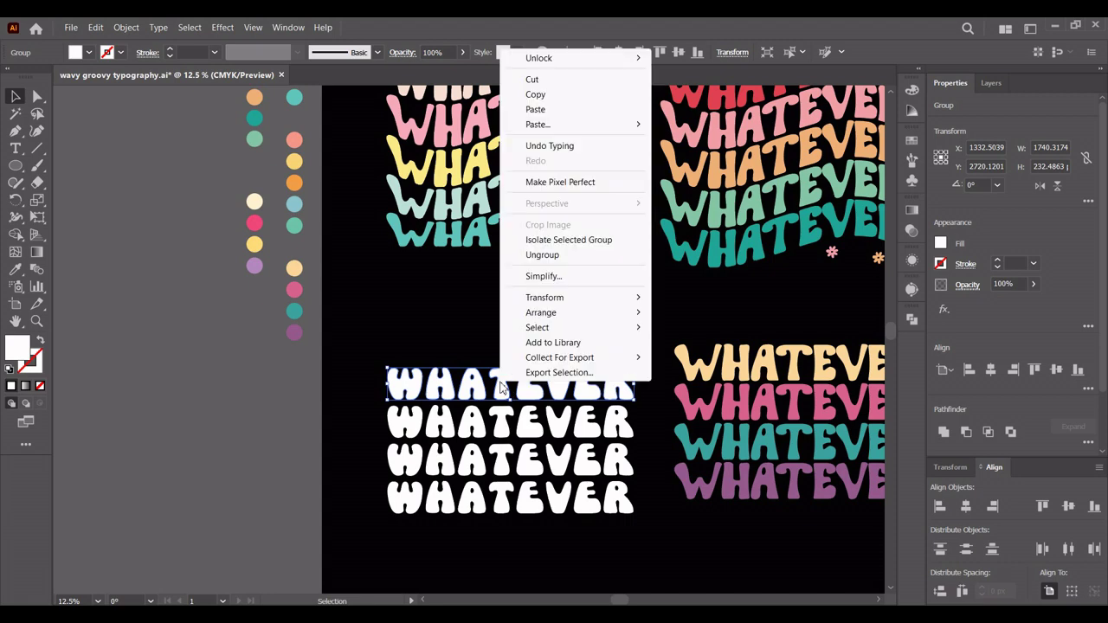
click(542, 254)
- Check the top row's letters are separate by pulling out the T, then undo
scroll(551, 502, up, 1)
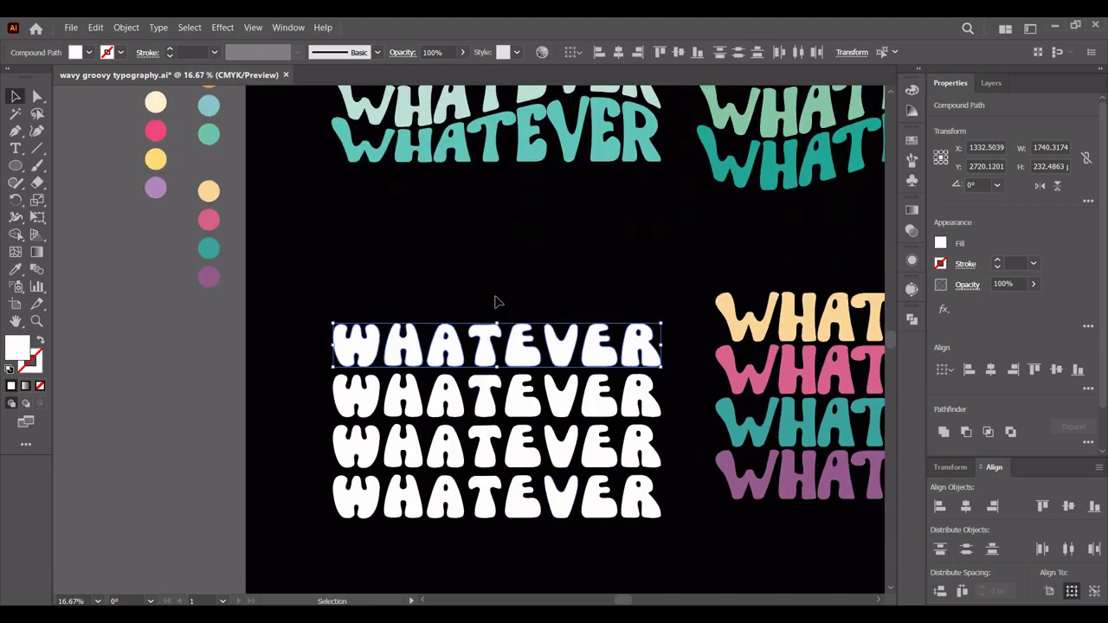
key(a)
drag(490, 347, 490, 283)
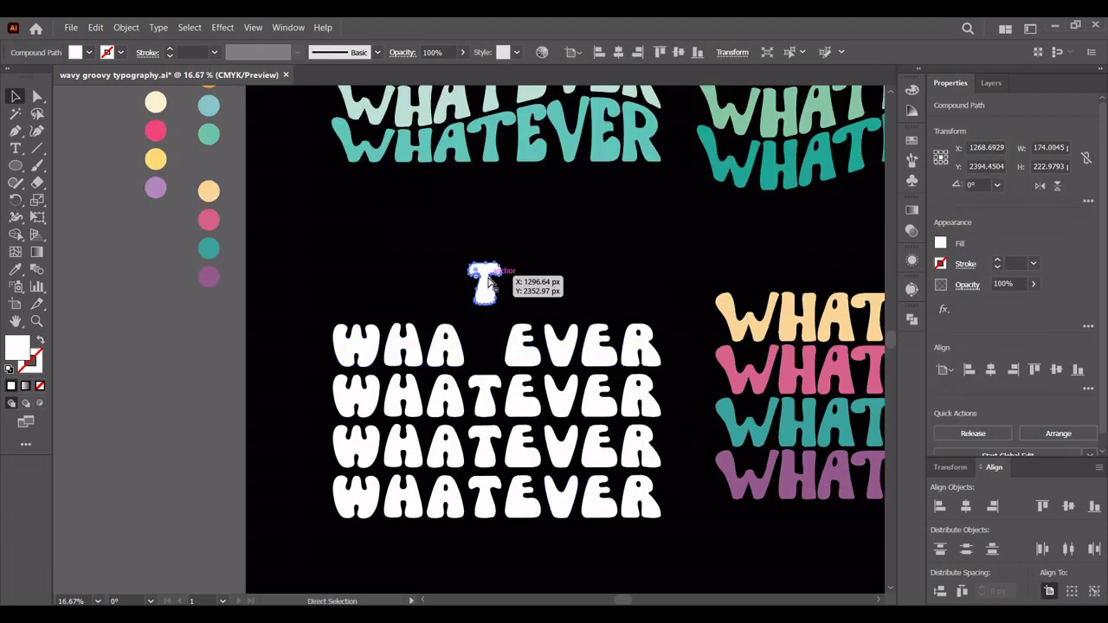
key(ctrl+z)
key(v)
click(571, 296)
scroll(560, 292, down, 2)
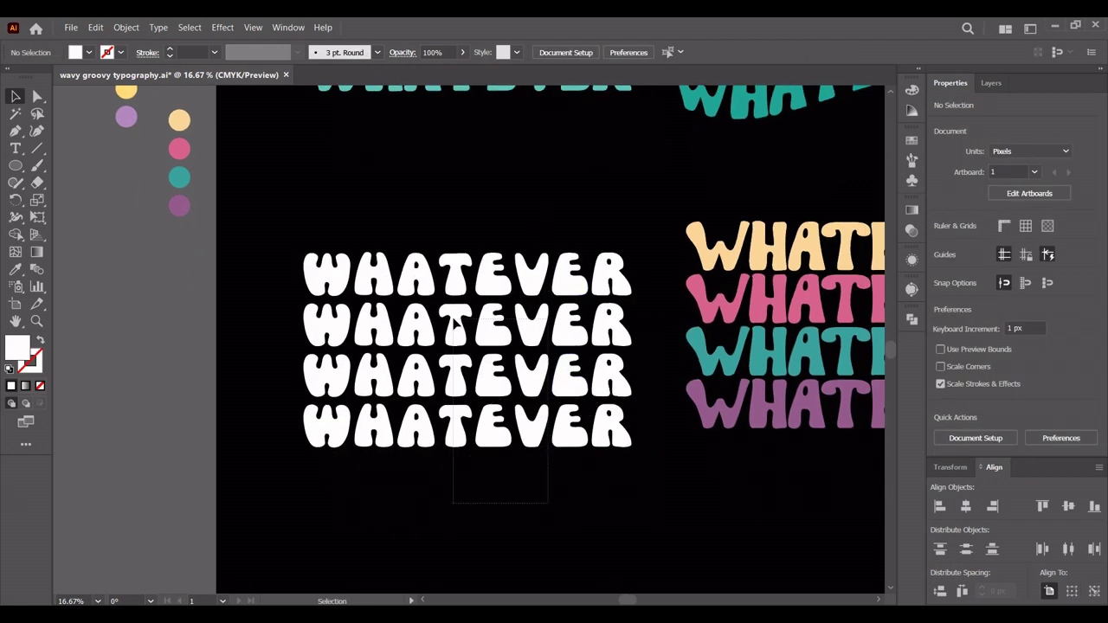
- Ungroup the lower three rows into individual letters
right_click(458, 290)
click(508, 502)
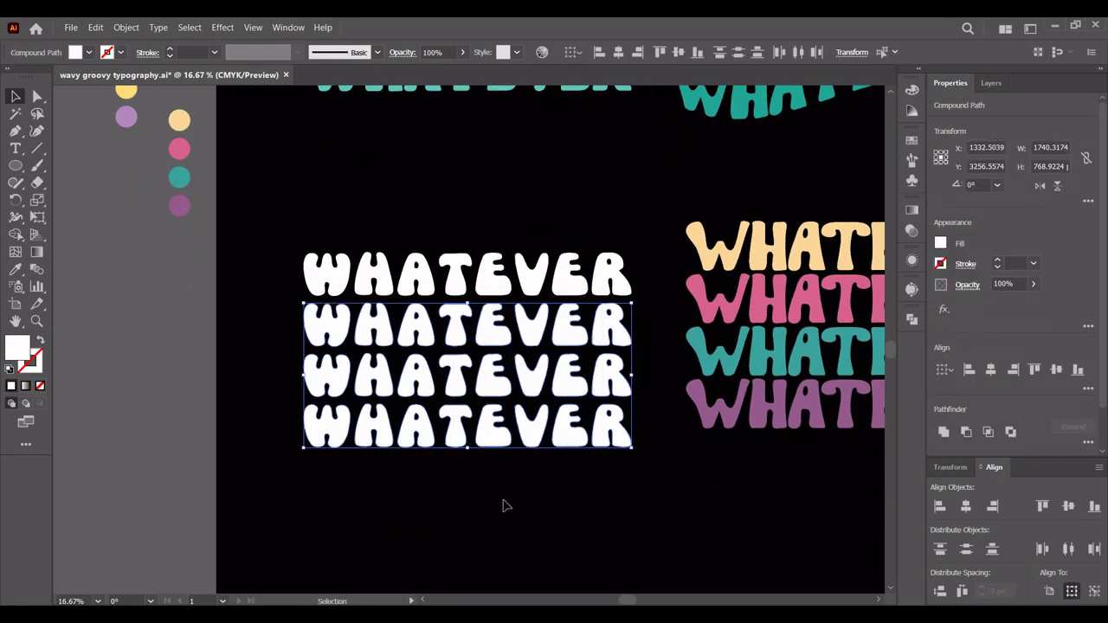
click(459, 372)
click(465, 337)
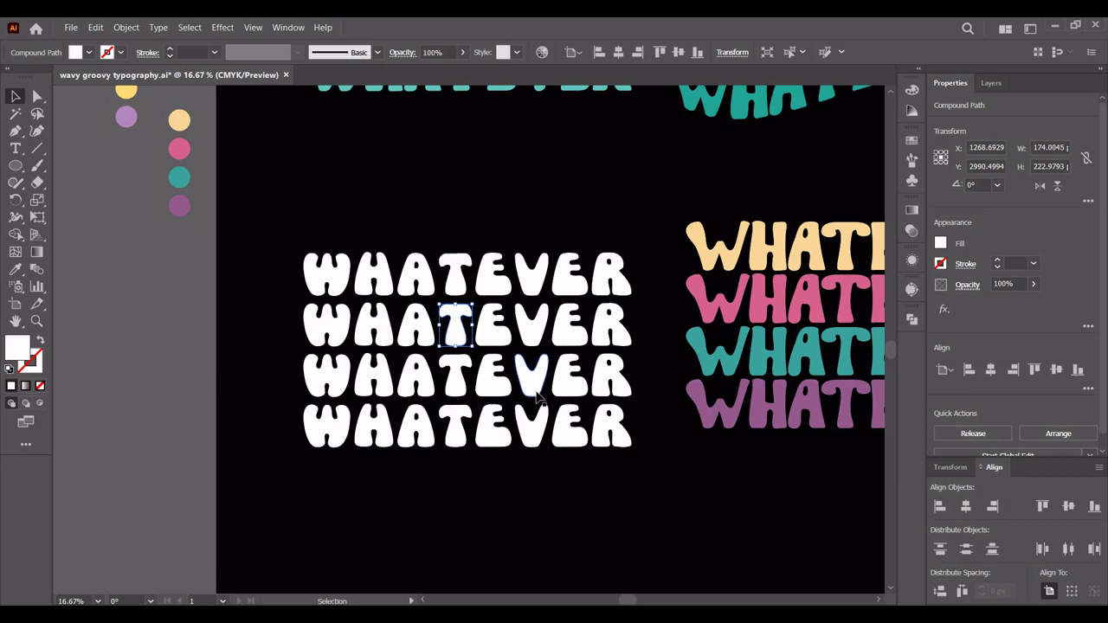
click(518, 211)
key(ctrl+minus)
mouse_move(489, 210)
mouse_down()
mouse_move(458, 334)
mouse_move(441, 348)
mouse_up()
- Colour the first letters pale yellow, pink, teal and purple with the Eyedropper
click(371, 397)
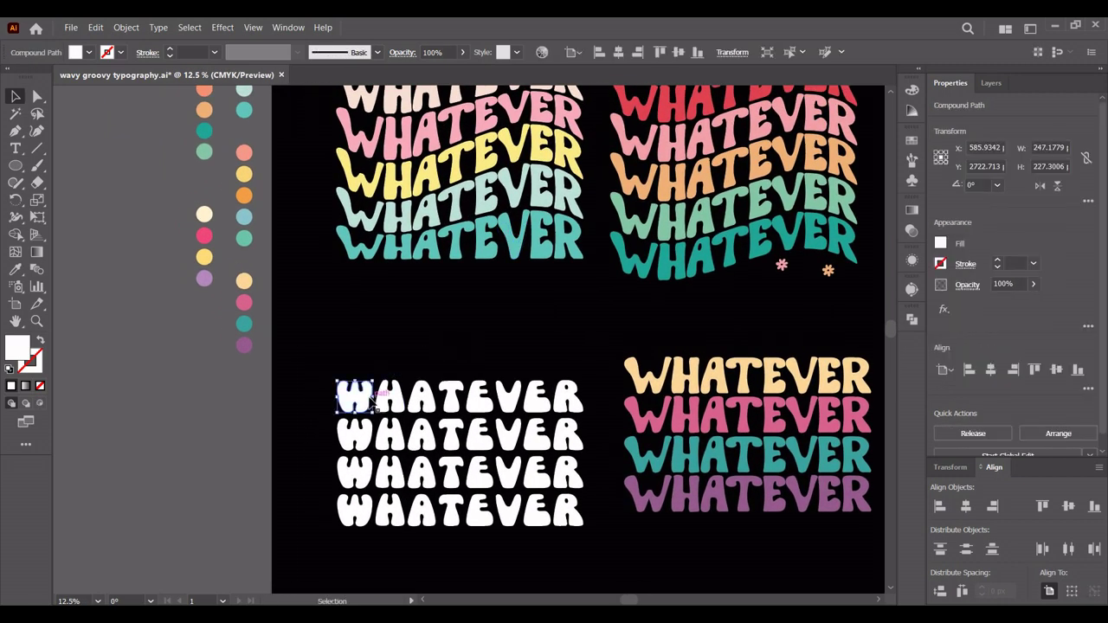
scroll(515, 469, up, 1)
scroll(511, 474, down, 3)
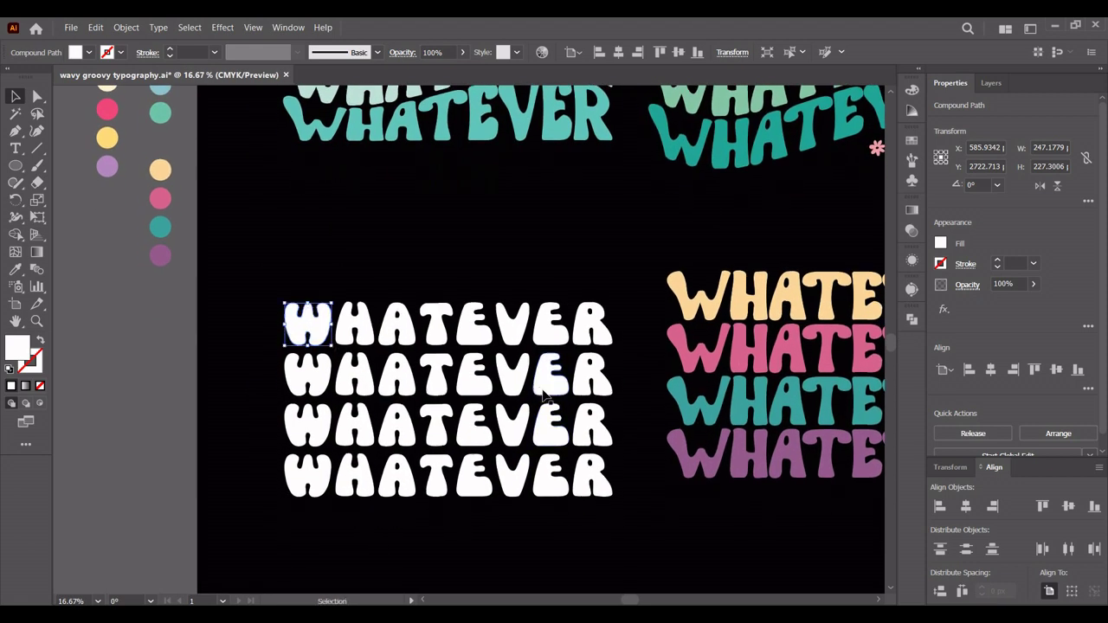
key(i)
click(686, 302)
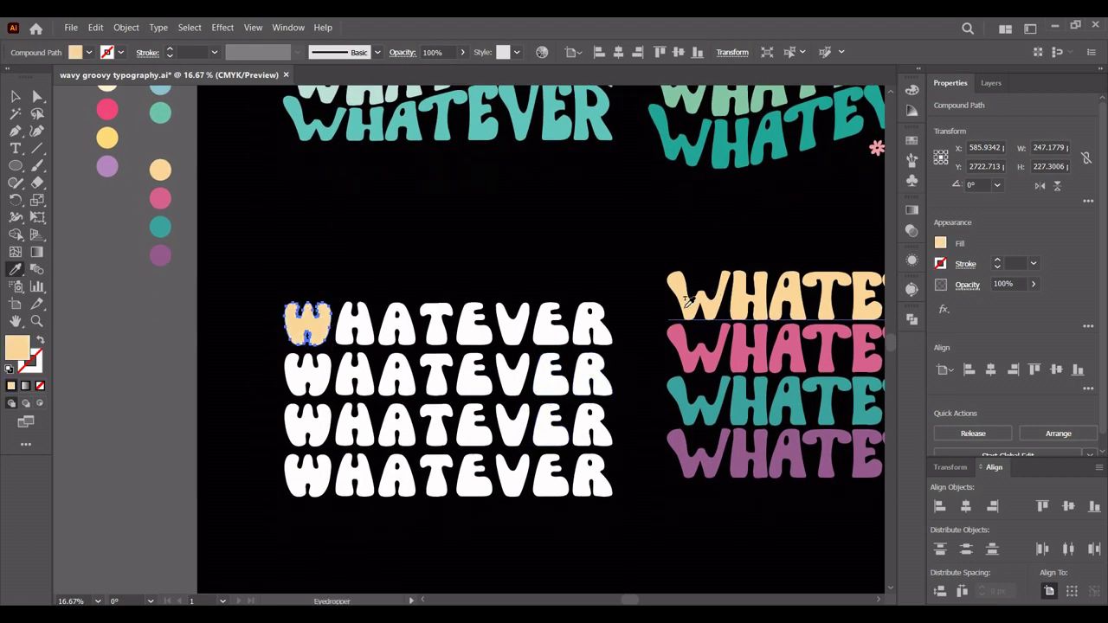
ctrl+click(355, 325)
click(688, 346)
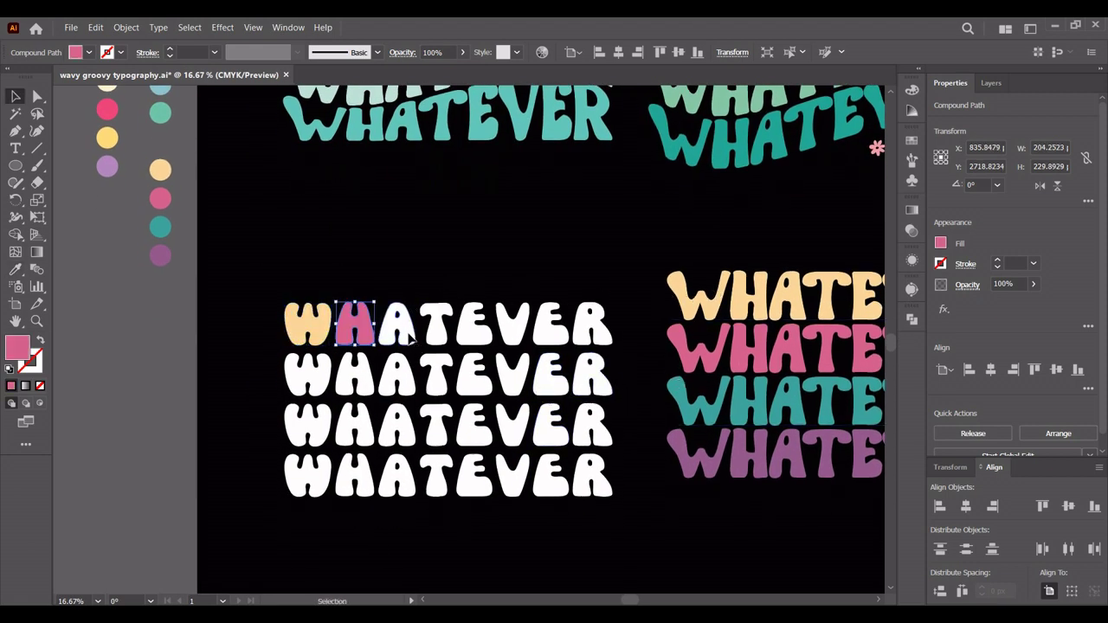
ctrl+click(398, 325)
click(688, 399)
- Recolour the remaining letters teal, purple, pale yellow and pink in a staggered pattern
ctrl+click(437, 324)
click(688, 455)
ctrl+click(555, 266)
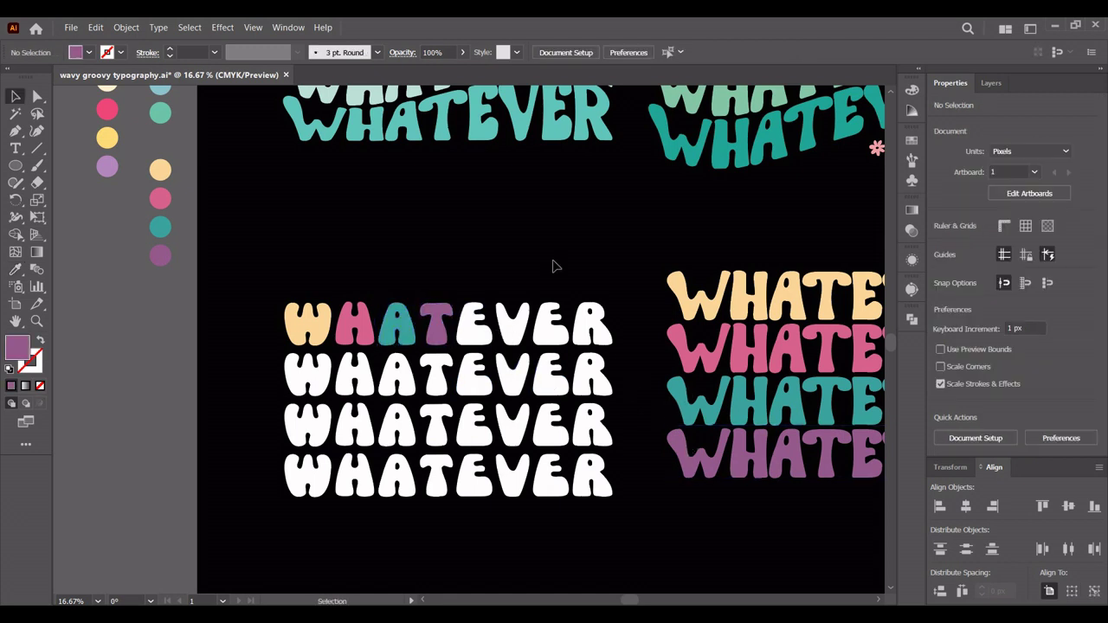
ctrl+click(475, 325)
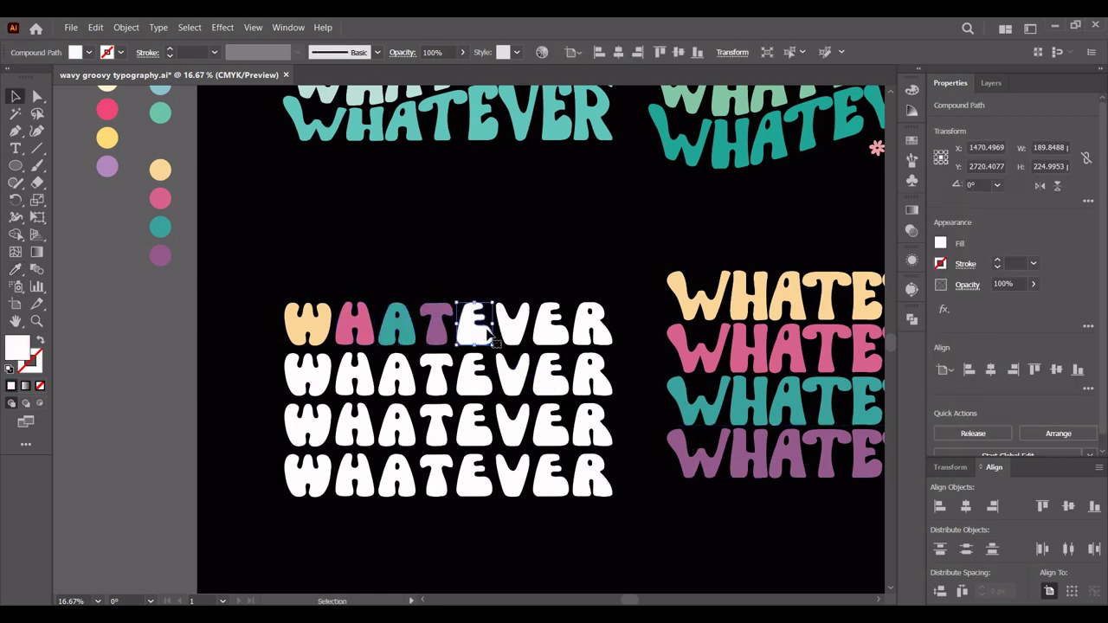
click(294, 320)
ctrl+click(512, 324)
click(355, 324)
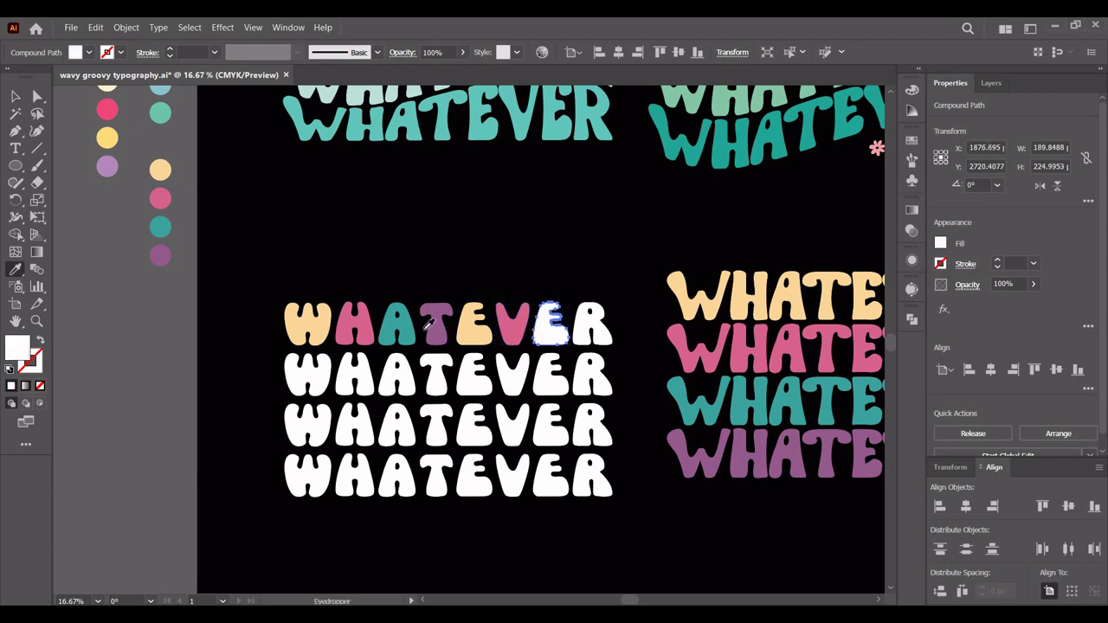
click(619, 514)
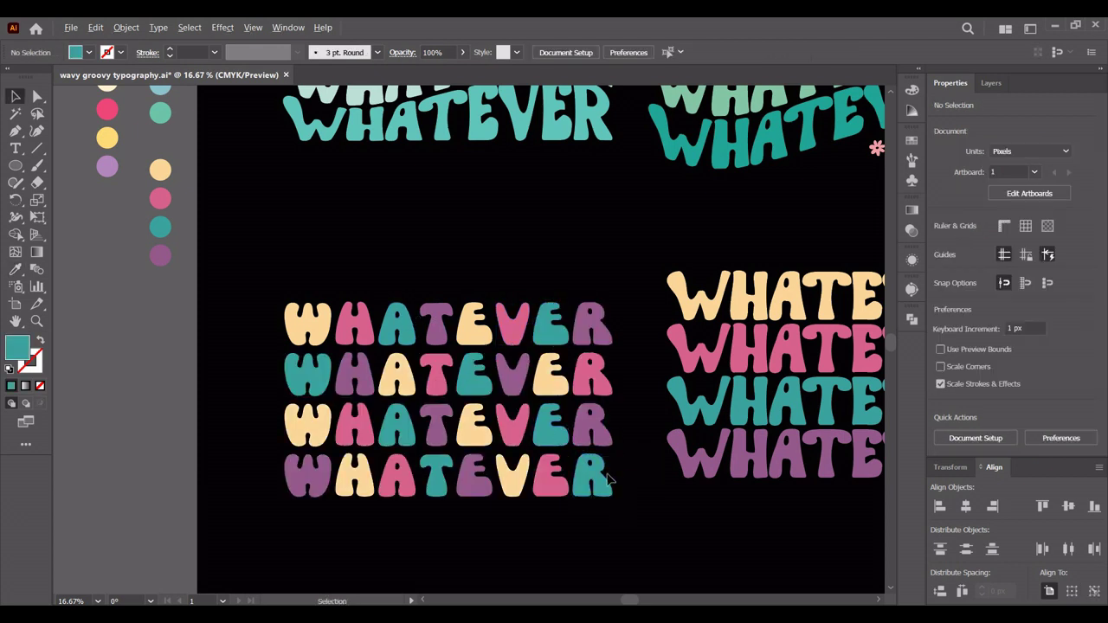
scroll(621, 485, down, 2)
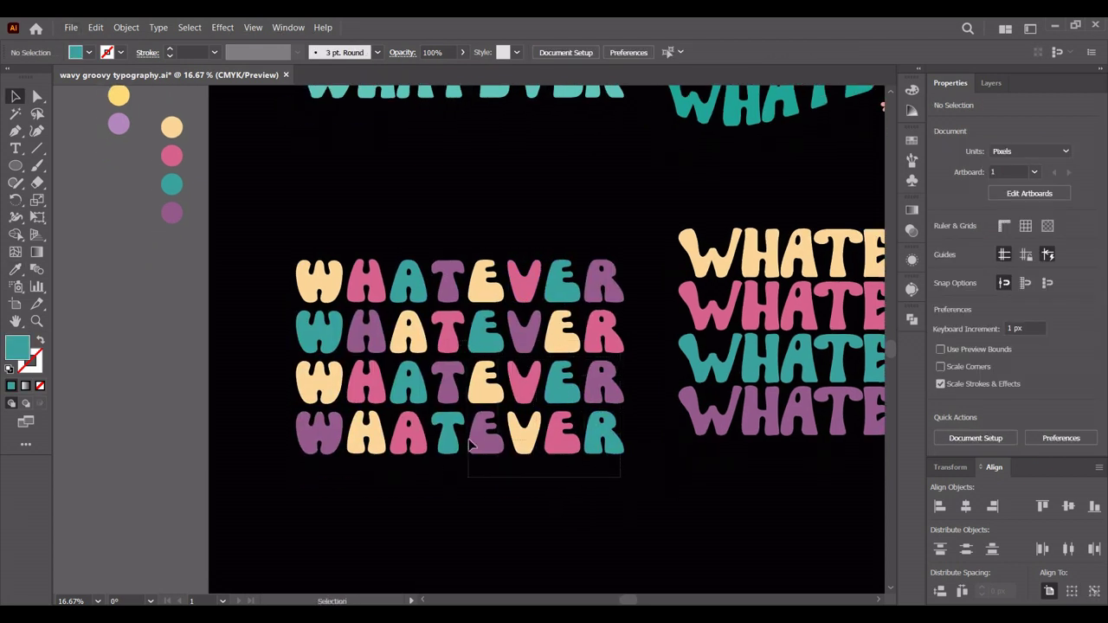
click(315, 279)
- Group all the letters of the multicolour WHATEVER stack
right_click(335, 279)
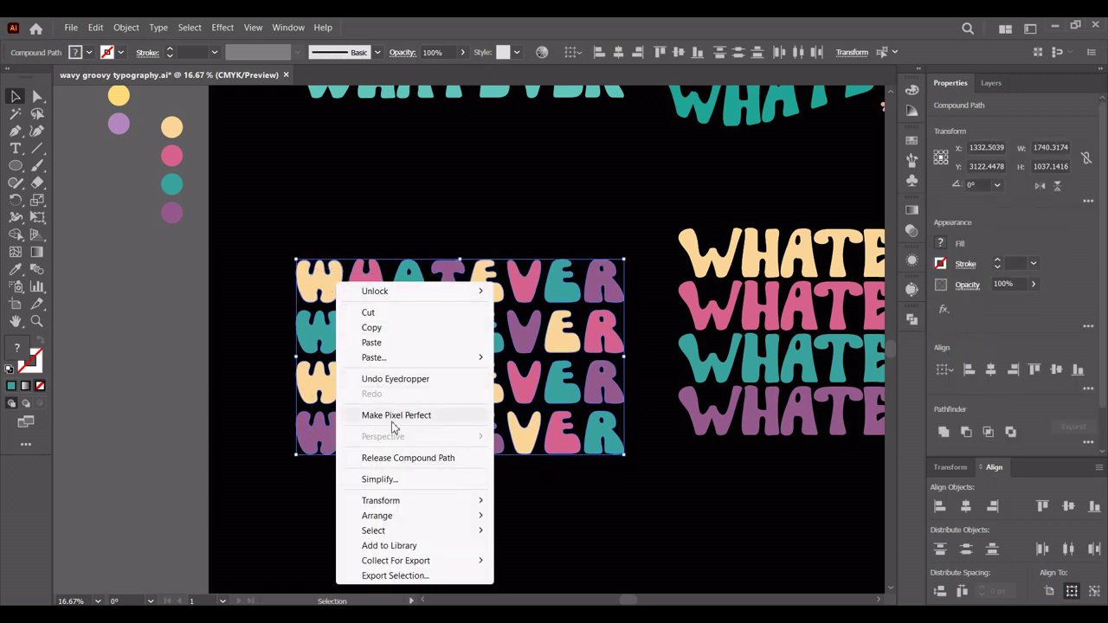
click(601, 498)
click(292, 271)
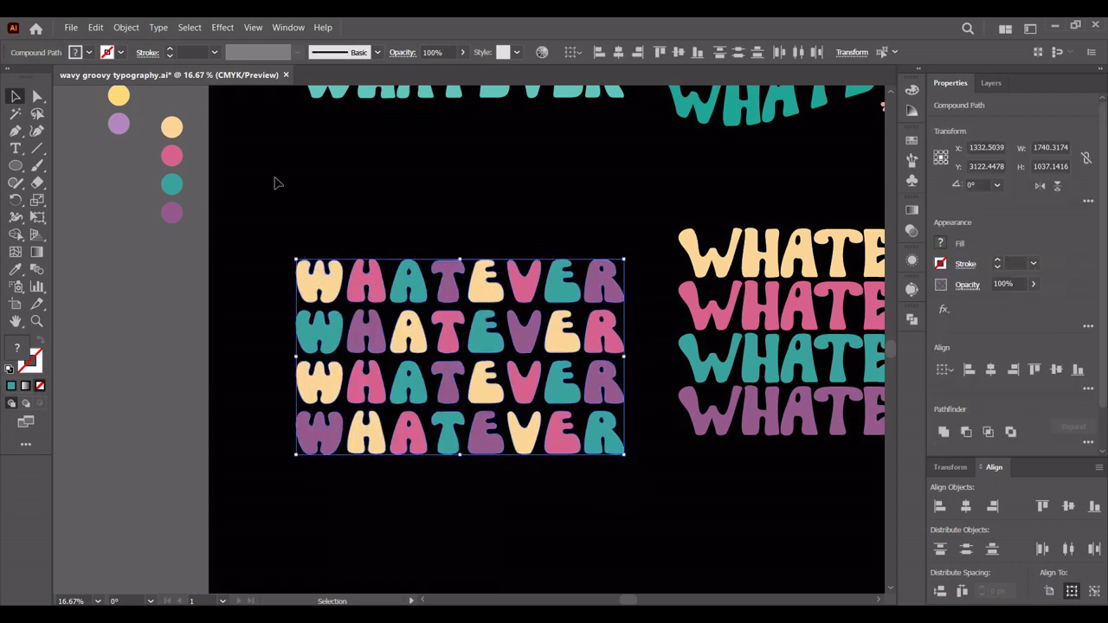
click(126, 27)
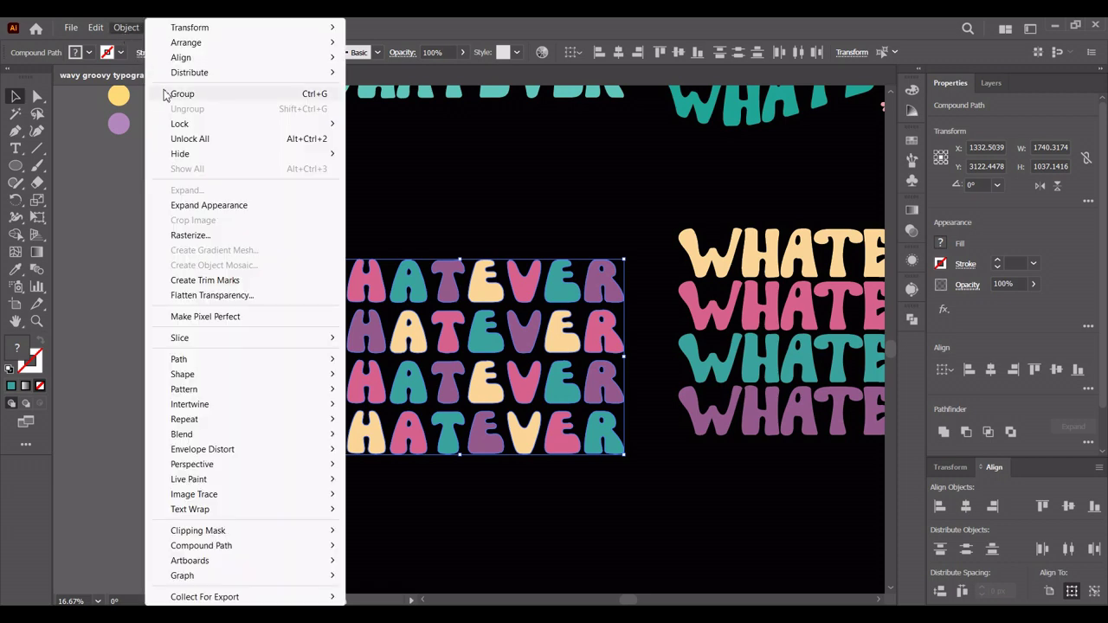
click(182, 94)
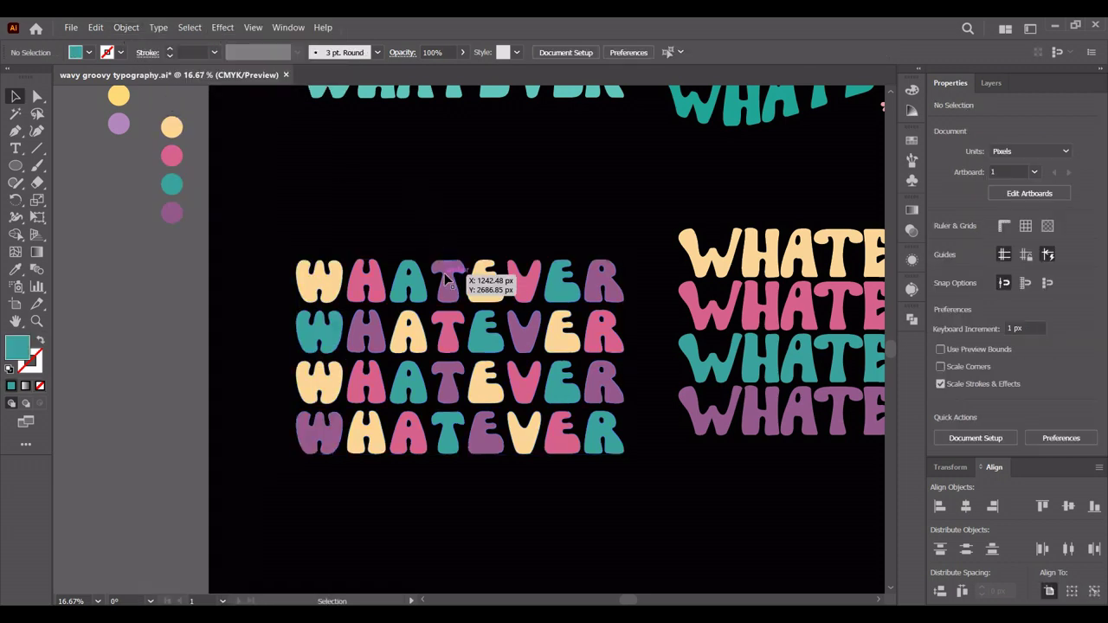
- Apply a horizontal Wave warp with a -27% bend to the grouped stack
scroll(494, 222, down, 1)
scroll(494, 223, down, 1)
scroll(492, 224, up, 2)
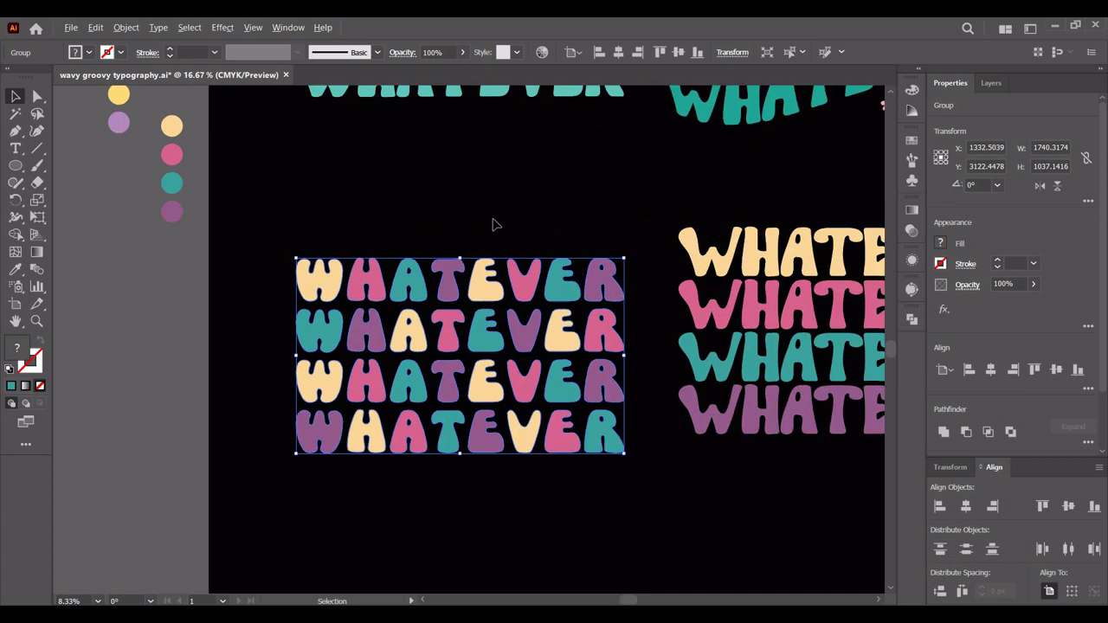
click(223, 27)
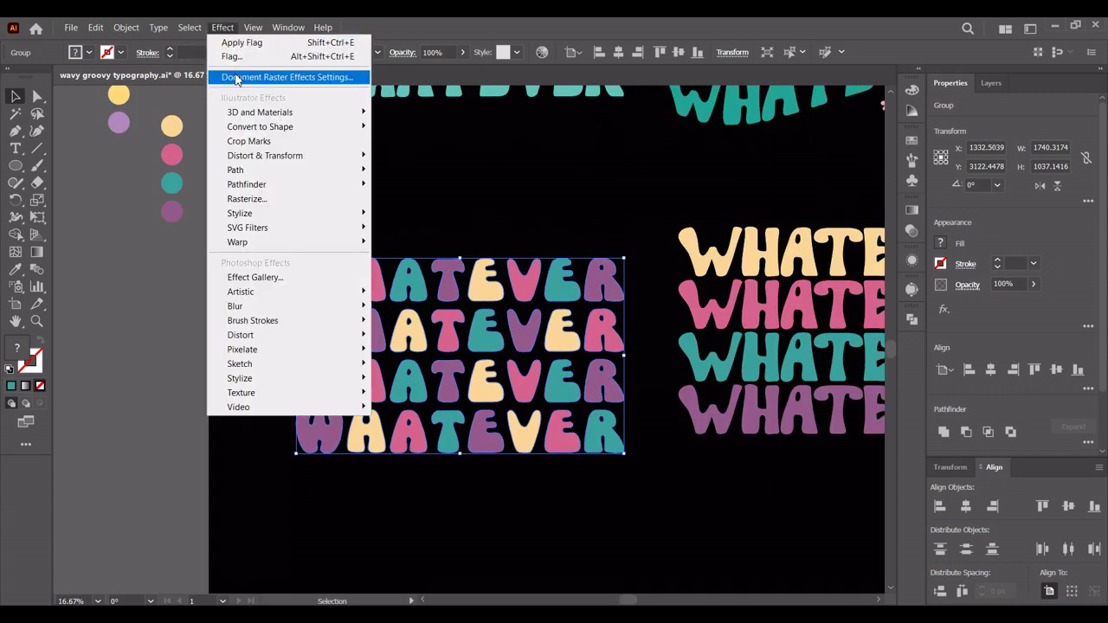
mouse_move(237, 243)
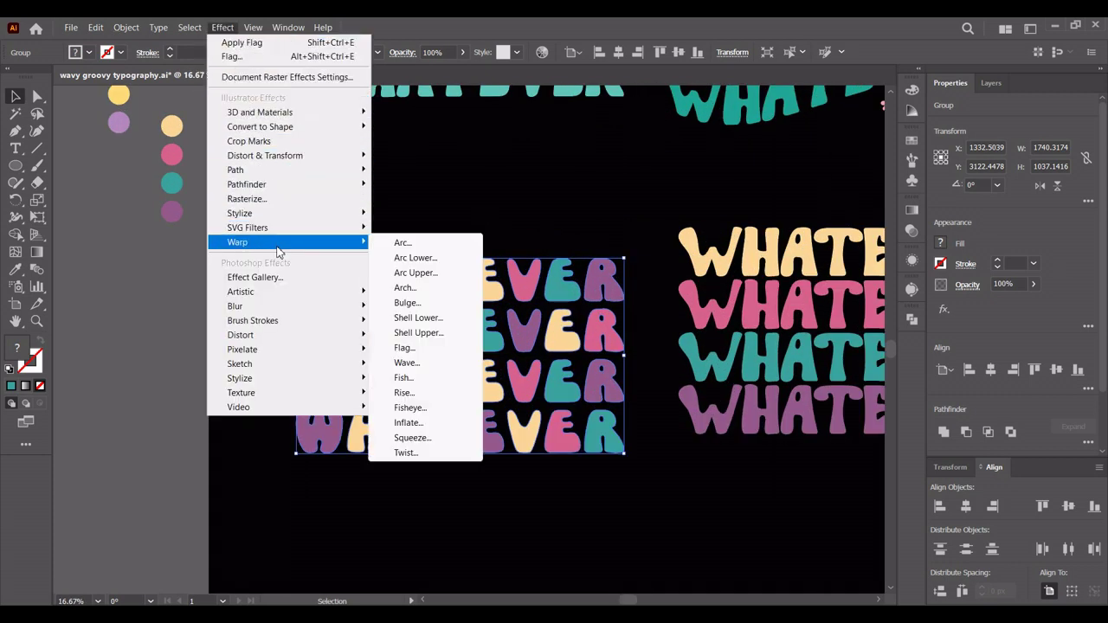
click(435, 365)
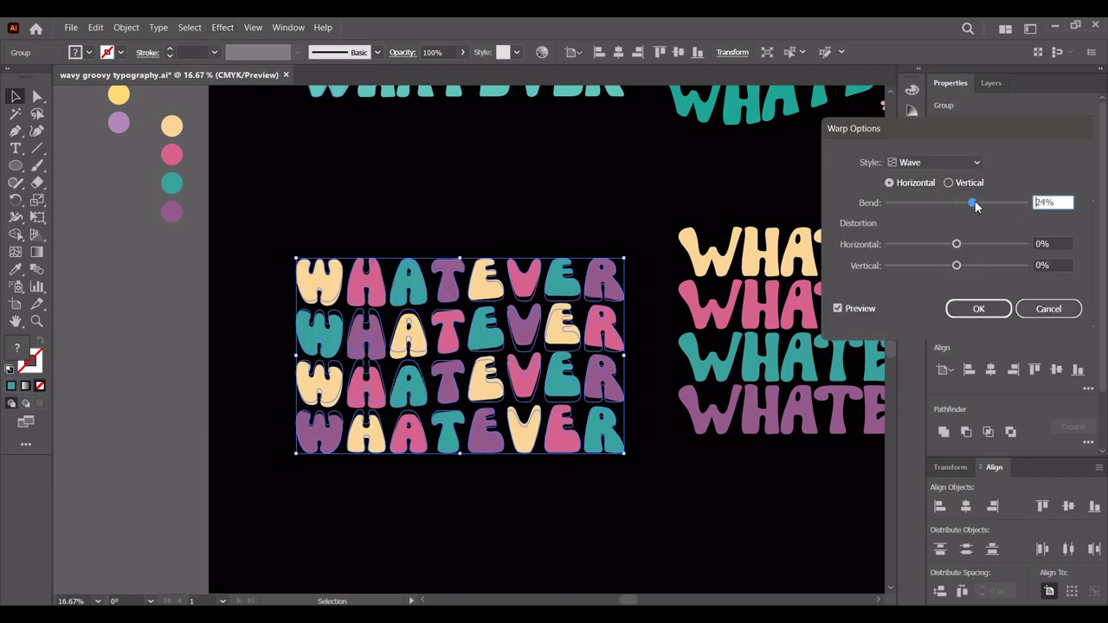
drag(963, 204, 939, 204)
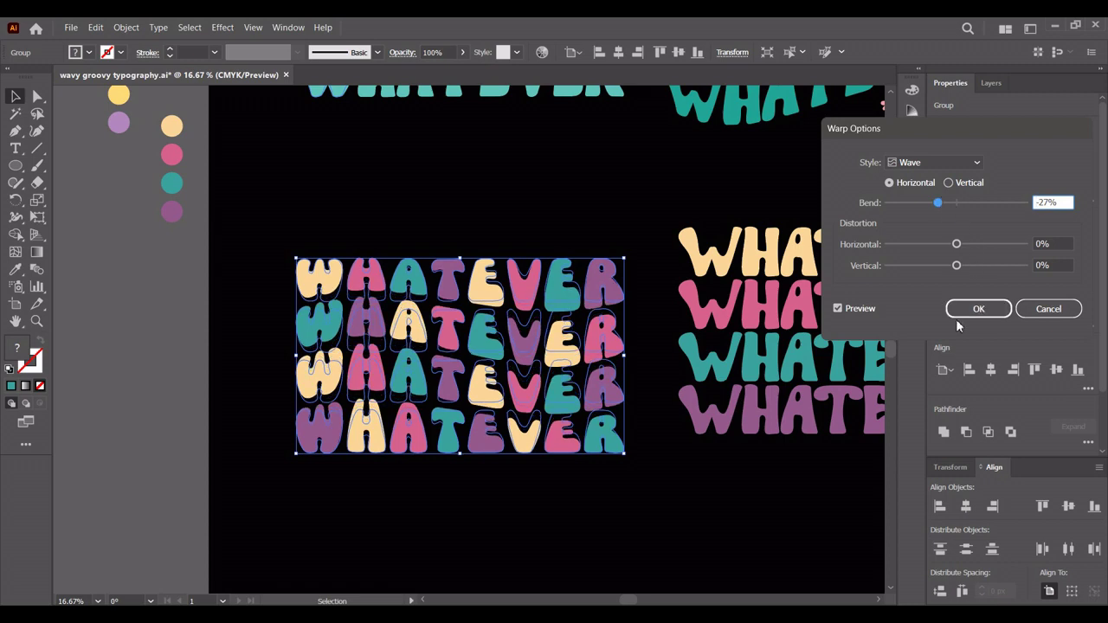
click(979, 310)
click(502, 153)
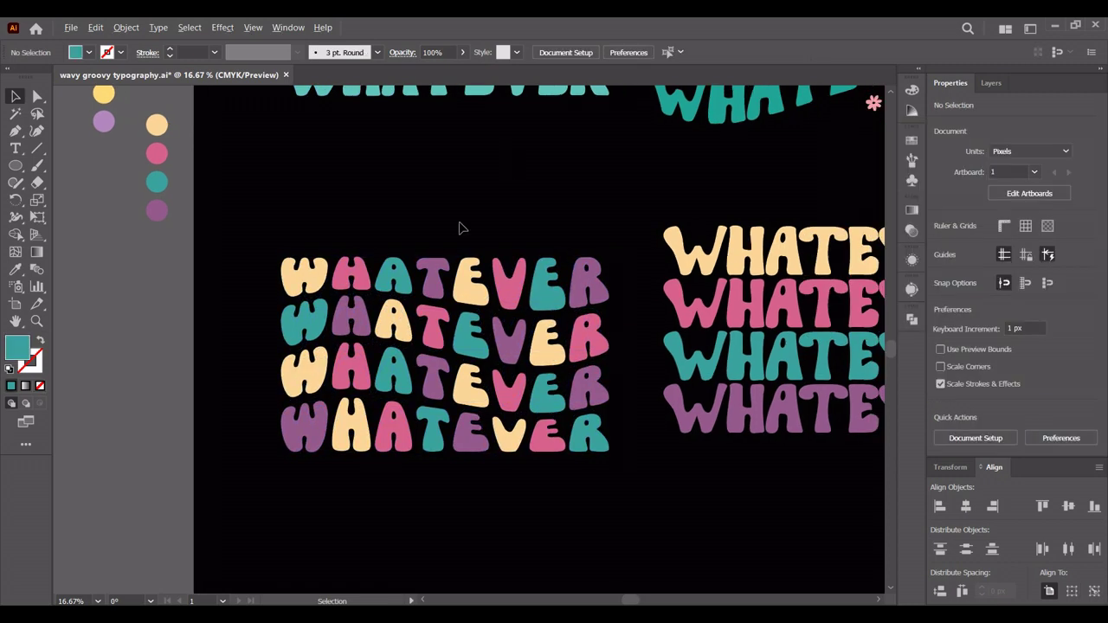
key(ctrl+plus)
- Draw a small teal rounded square above the wavy WHATEVER stack
drag(467, 222, 476, 219)
click(17, 167)
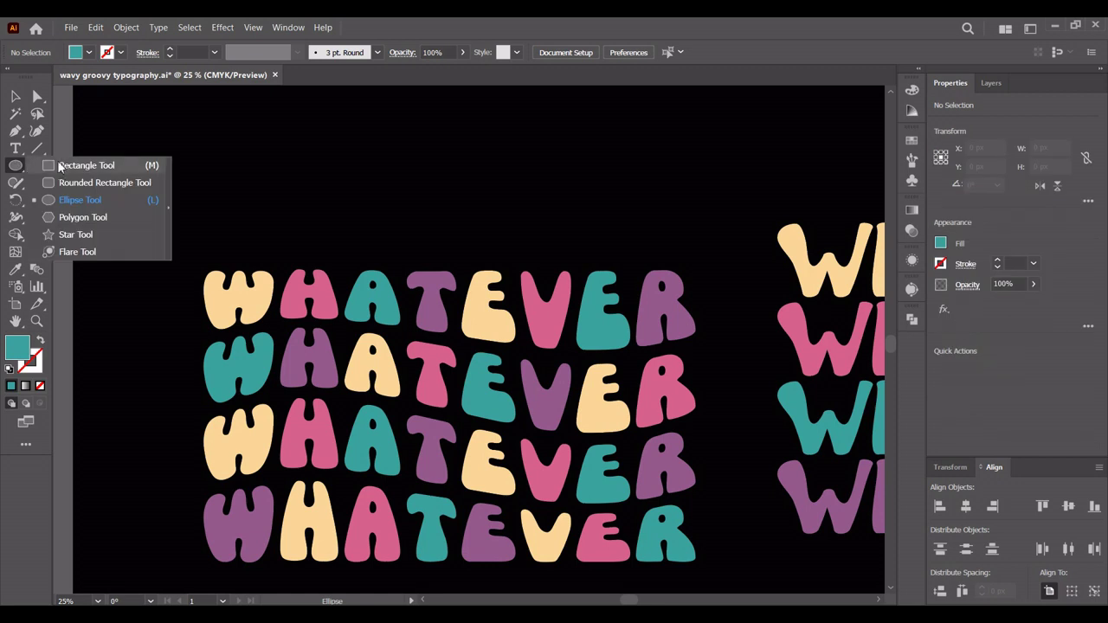
click(69, 183)
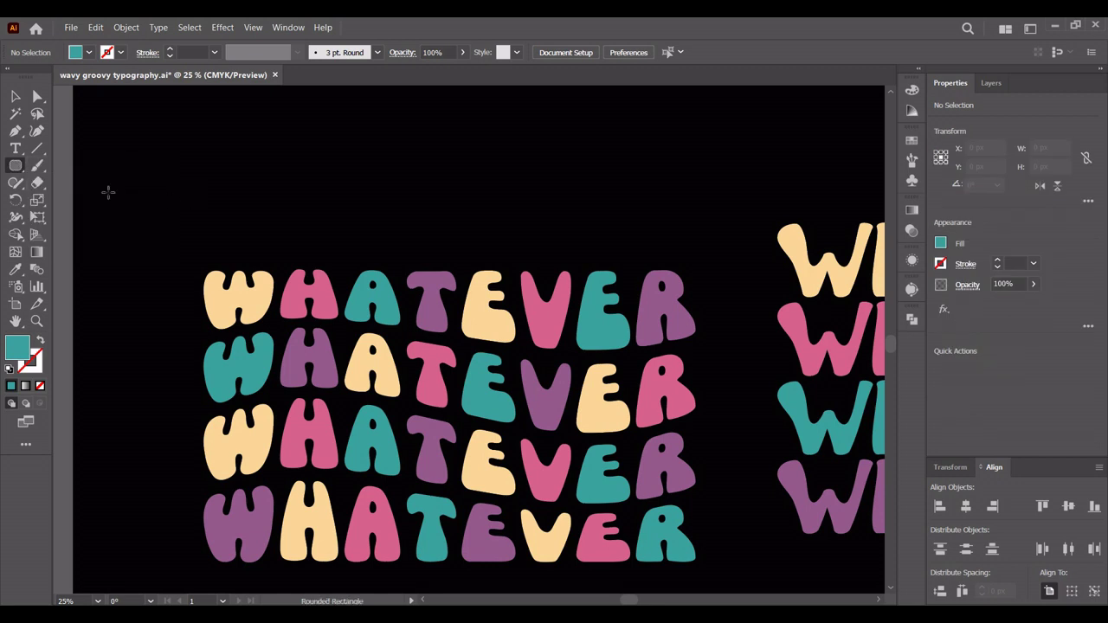
drag(204, 213, 228, 237)
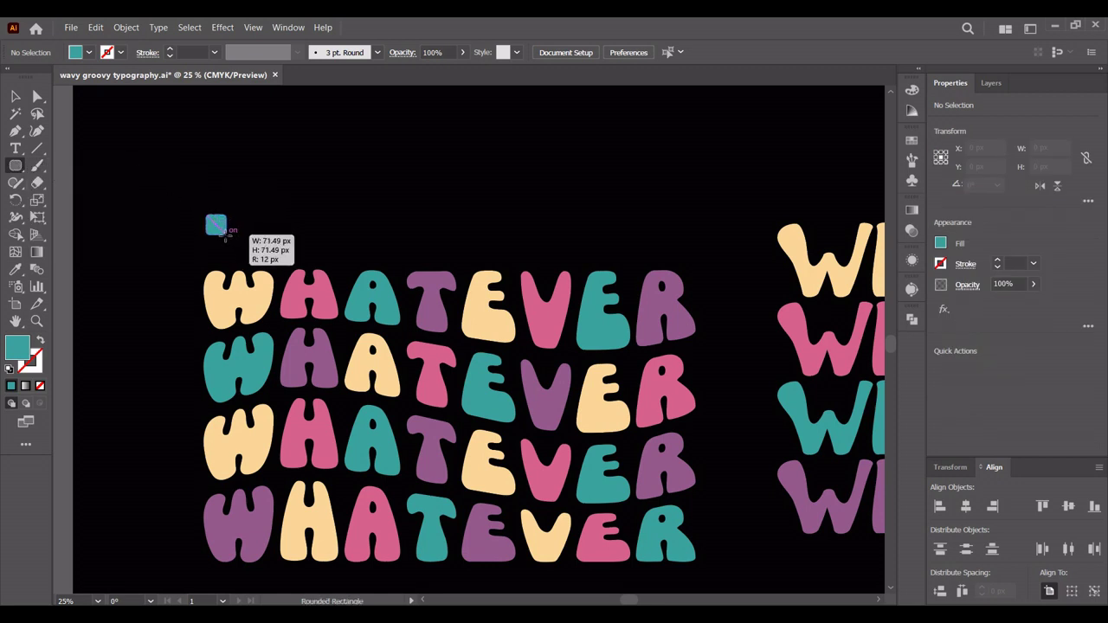
key(v)
click(268, 209)
alt+scroll(232, 232, up, 1)
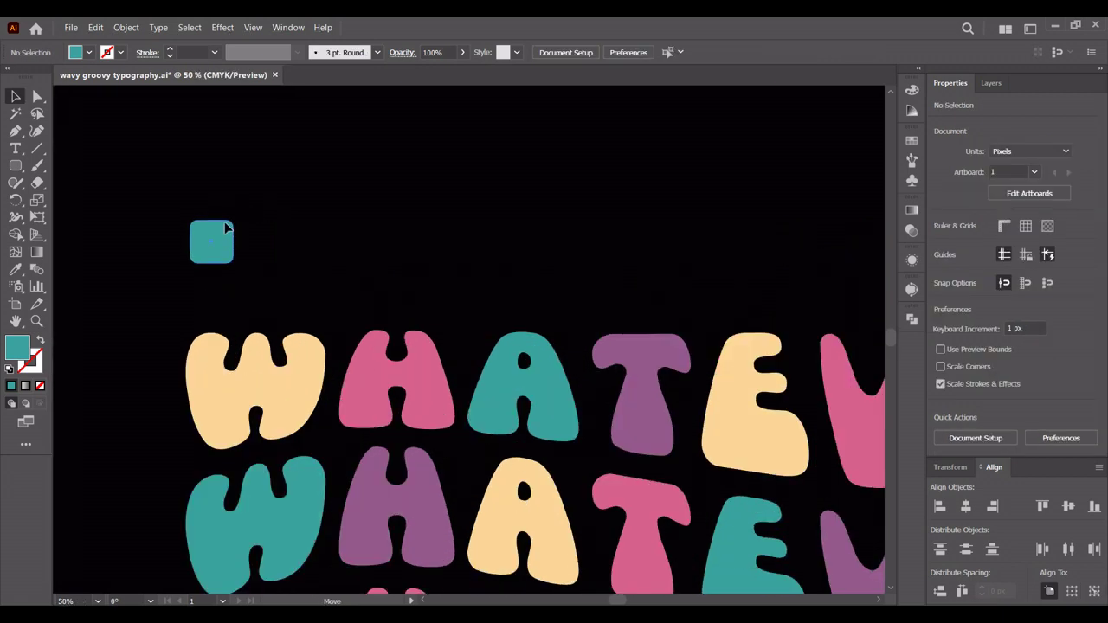
- Copy the square diagonally and repeat it into a two-row checker strip across the text width
mouse_move(225, 227)
mouse_down()
mouse_move(216, 195)
mouse_move(254, 211)
mouse_move(265, 202)
mouse_move(254, 242)
mouse_up()
alt+scroll(254, 241, up, 2)
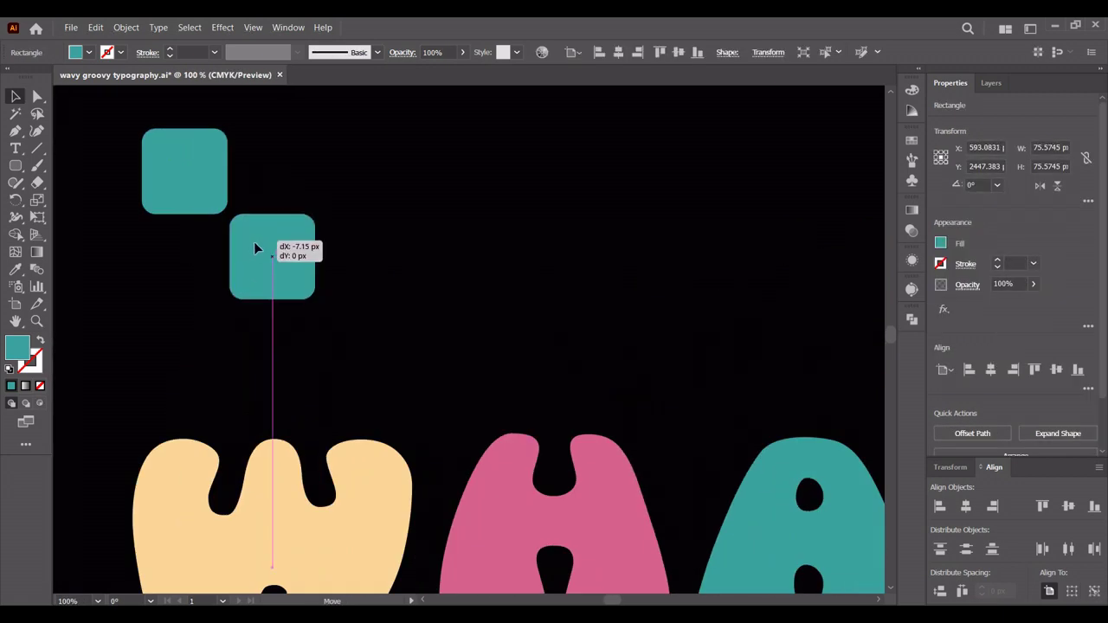
click(337, 217)
drag(121, 113, 358, 179)
drag(216, 168, 221, 170)
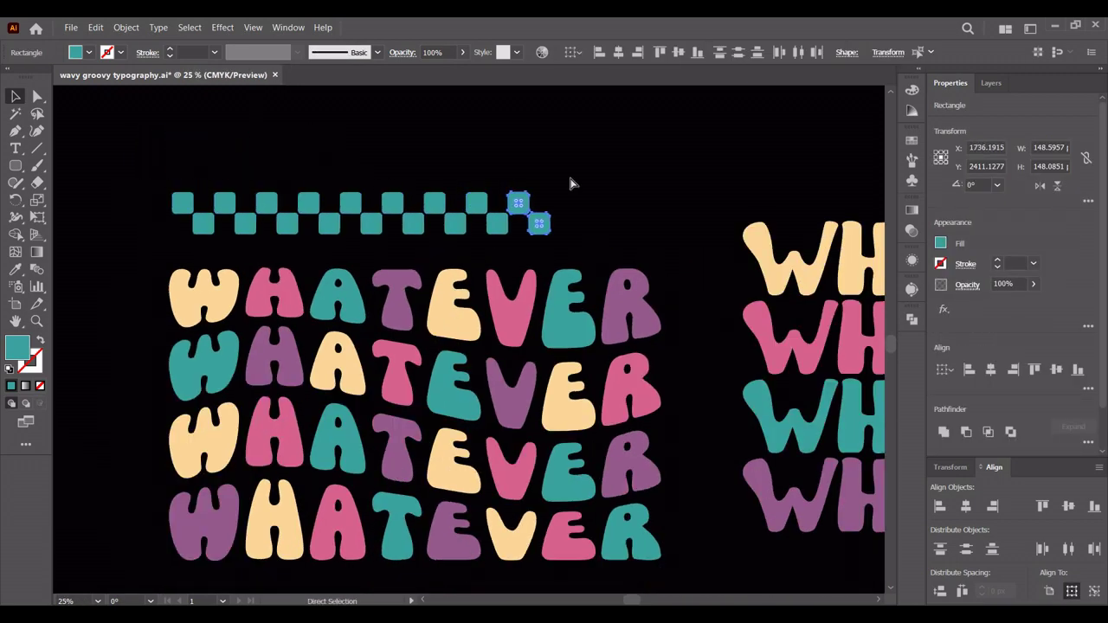
drag(569, 181, 164, 240)
click(165, 159)
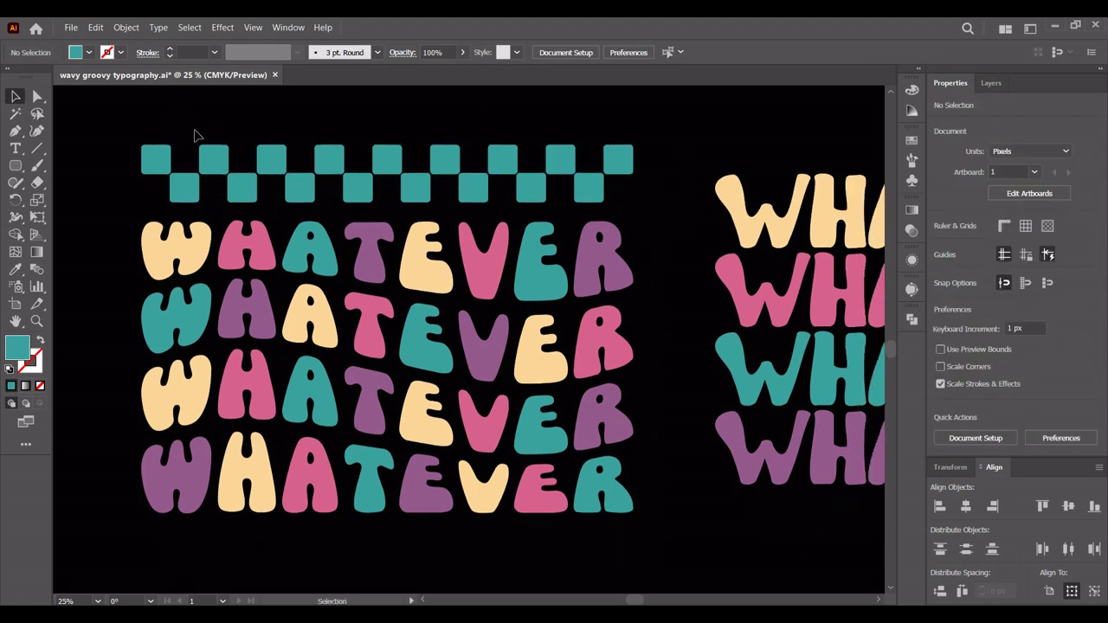
- Recolour the checker squares in alternating pink, purple, yellow and teal with the Eyedropper
click(184, 188)
click(300, 188)
click(357, 188)
click(530, 188)
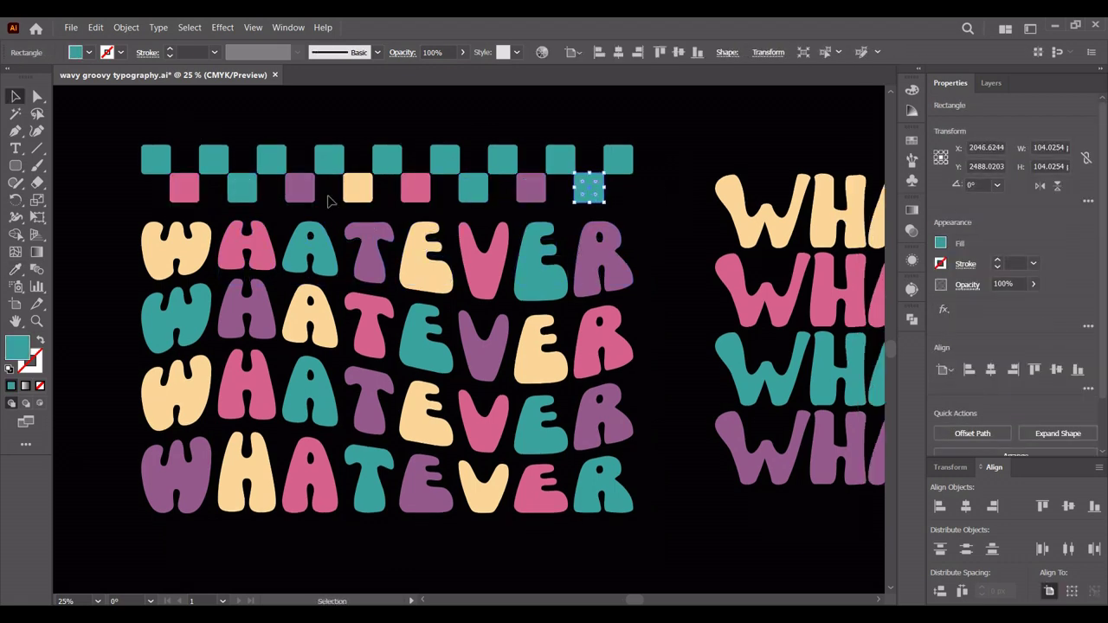
key(i)
click(299, 188)
click(357, 188)
click(416, 187)
click(300, 188)
ctrl+click(444, 160)
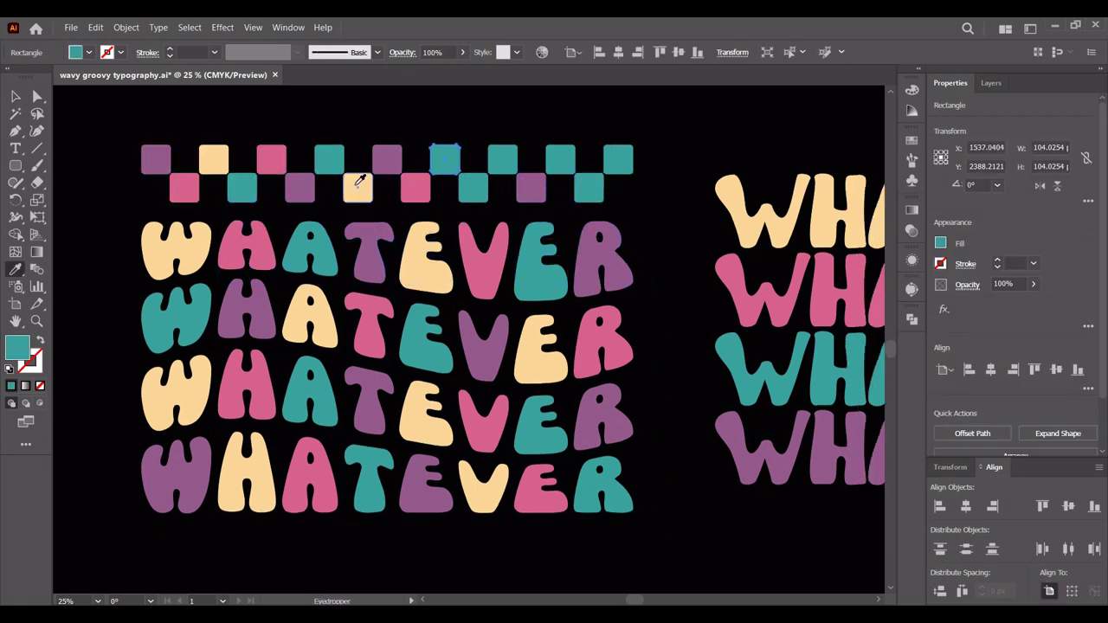
click(357, 188)
ctrl+click(618, 160)
click(387, 160)
ctrl+click(588, 188)
click(357, 188)
- Group all the checker squares into one strip
right_click(539, 129)
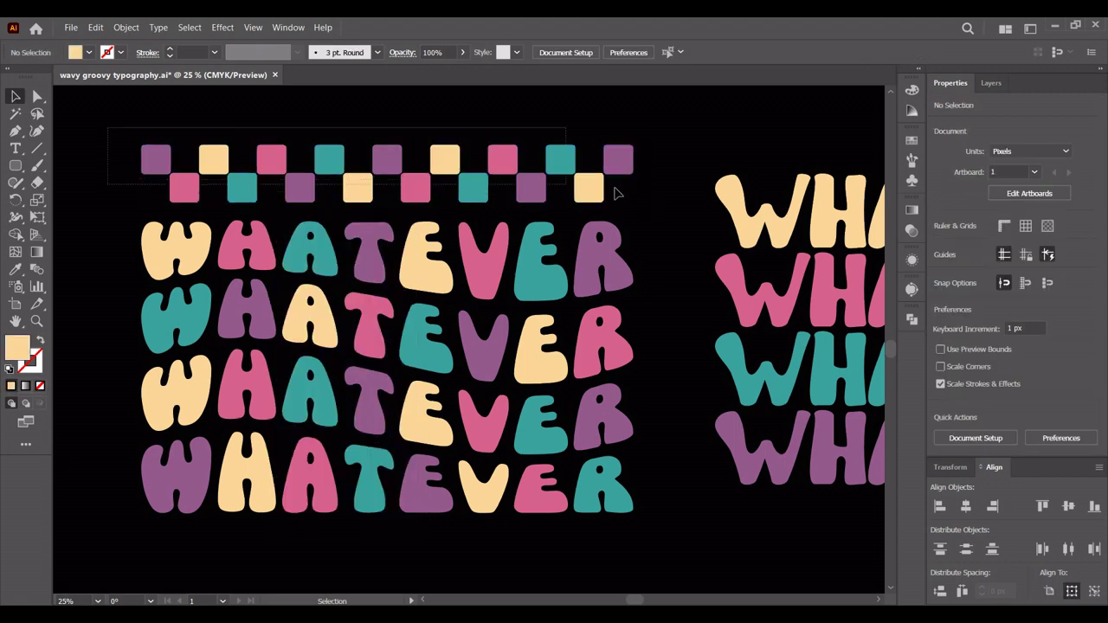
drag(661, 202, 660, 199)
right_click(537, 178)
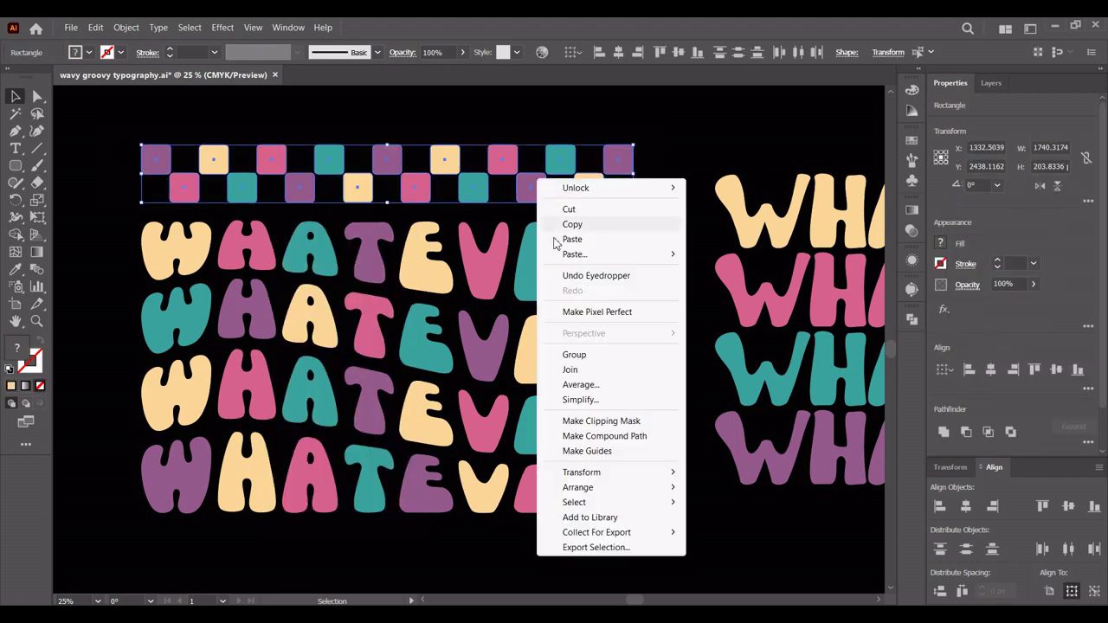
click(572, 355)
- Copy the checker strip below the wavy text and flip it upside down
drag(463, 164, 440, 545)
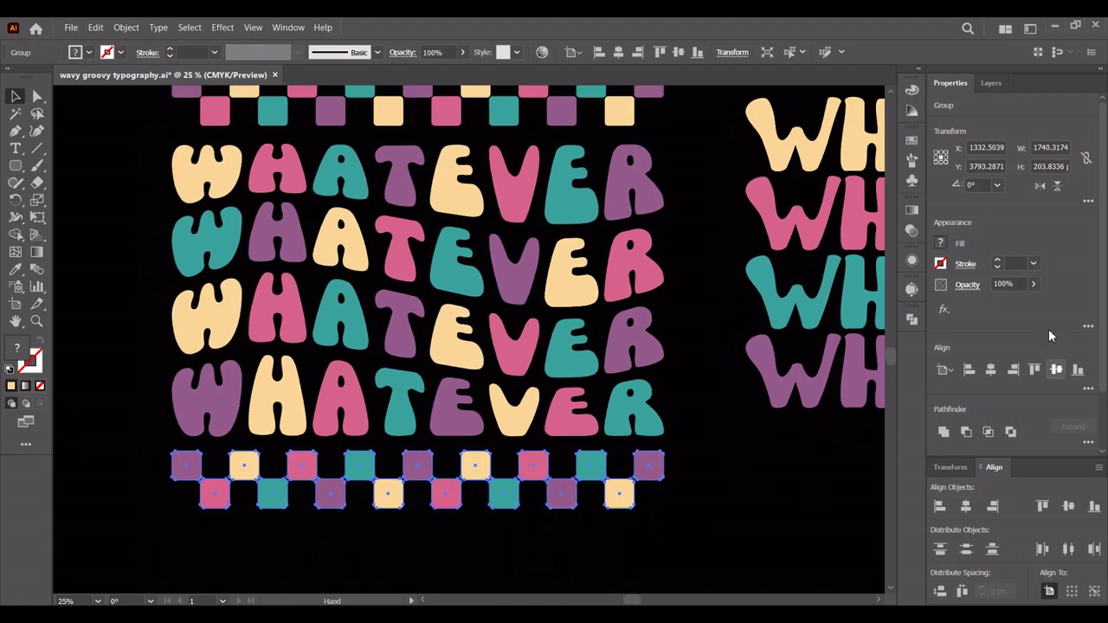
click(1058, 186)
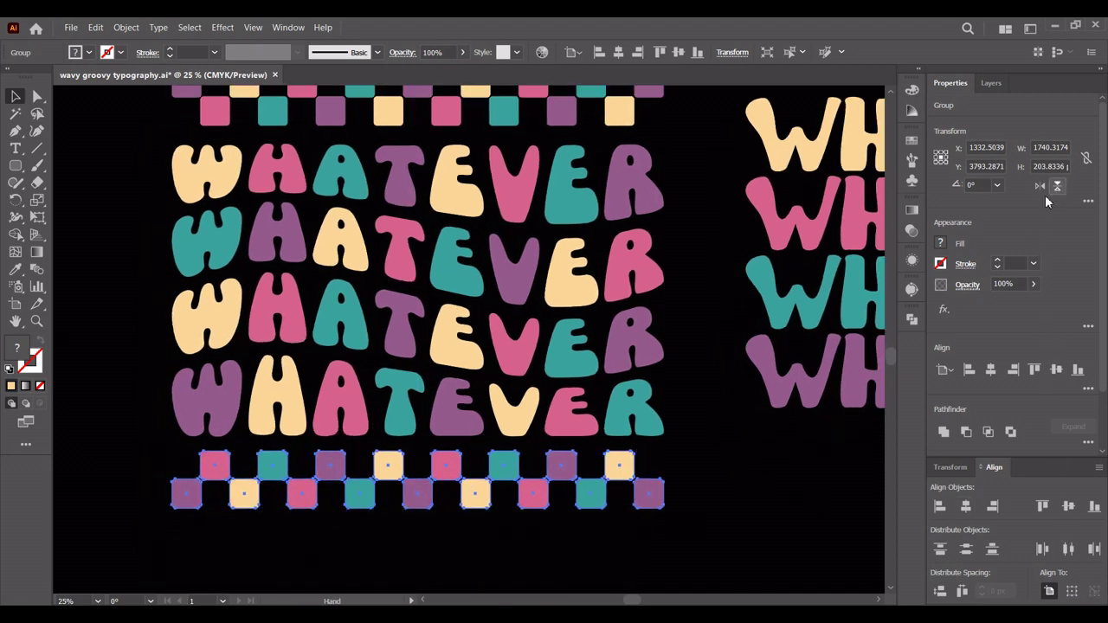
click(698, 448)
scroll(690, 448, down, 1)
drag(688, 483, 665, 467)
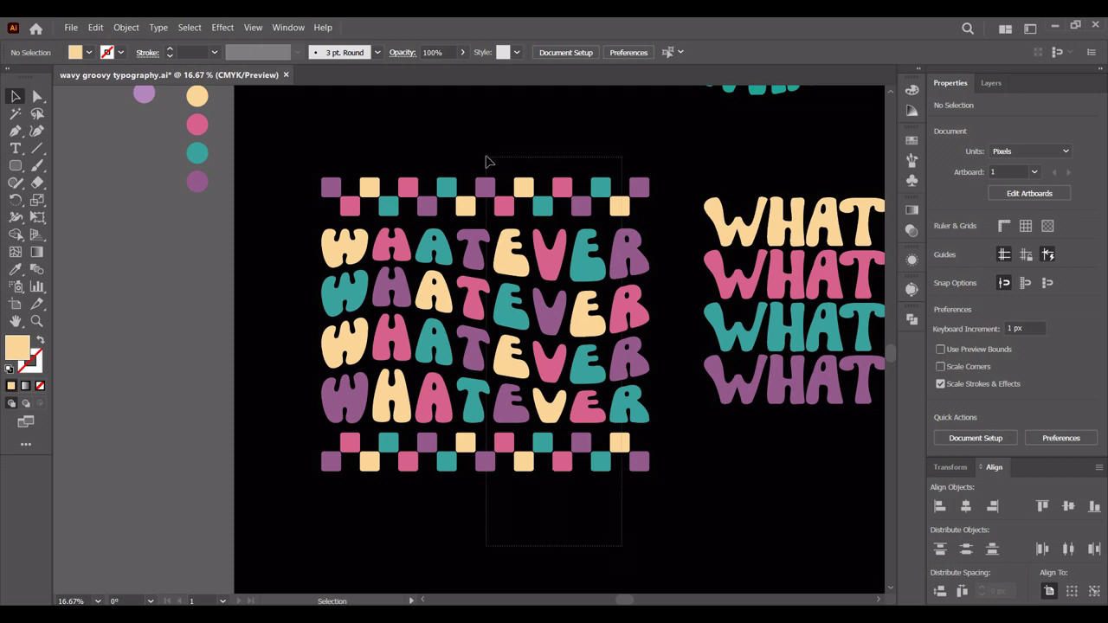
- Align the stack and both checker strips on their centres and group them
drag(487, 161, 488, 161)
click(941, 593)
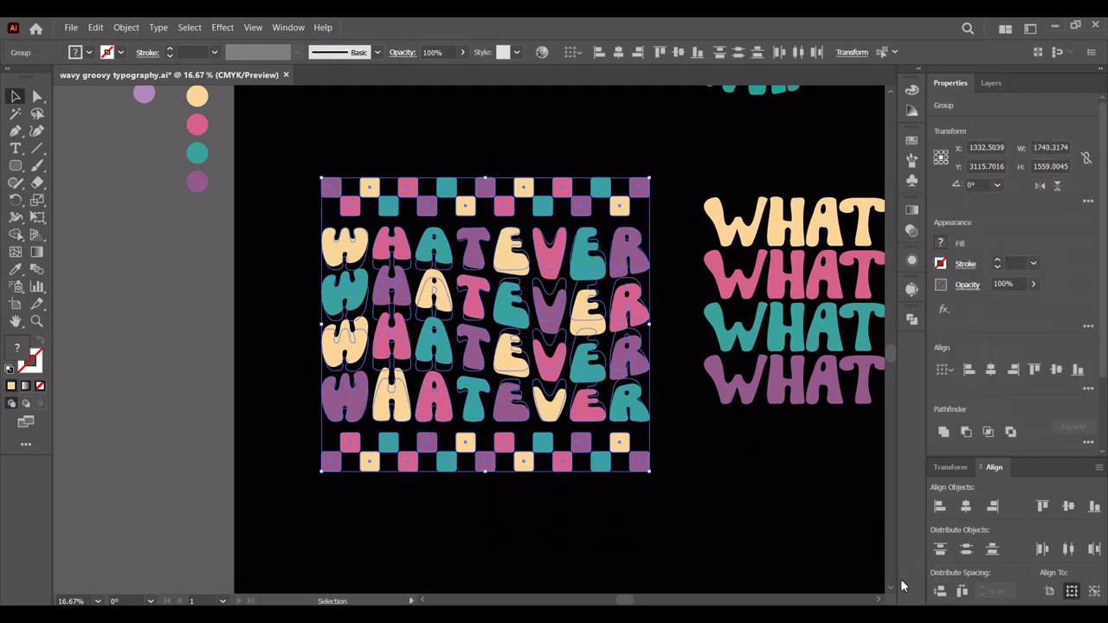
right_click(548, 256)
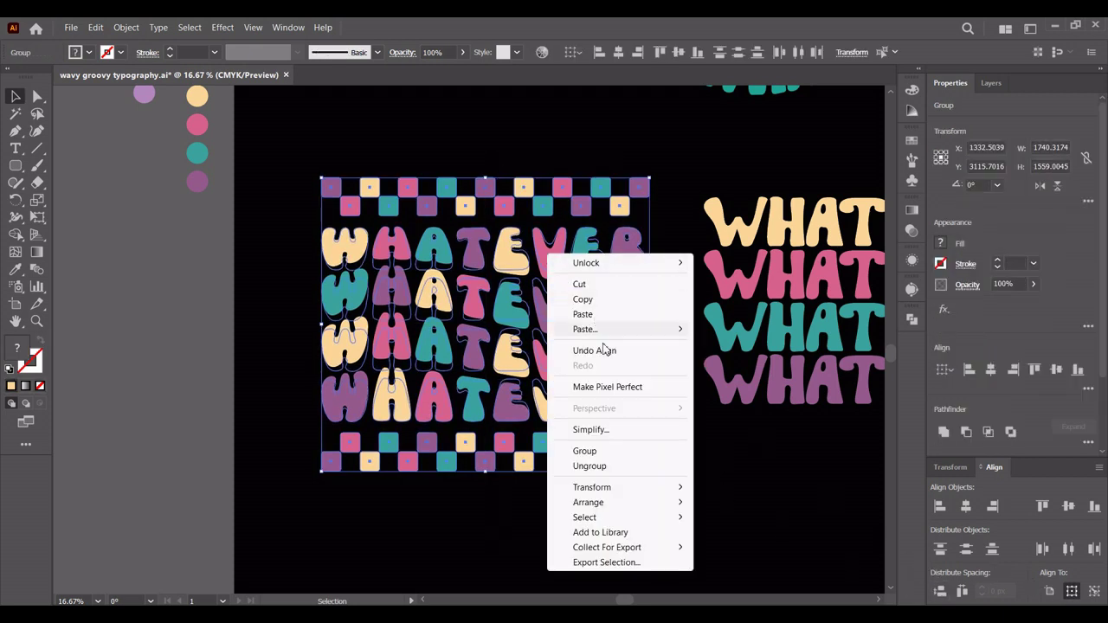
click(610, 451)
click(701, 469)
drag(707, 464, 419, 442)
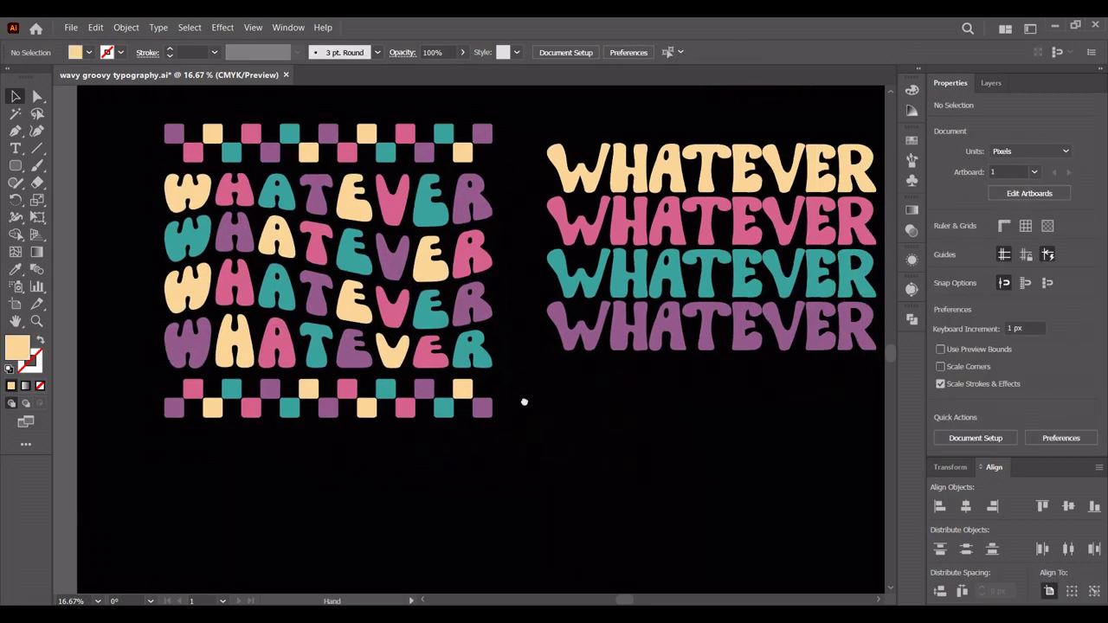
- Give the pink, teal and purple WHATEVER lines the top line's pale yellow fill
scroll(659, 398, down, 2)
scroll(659, 398, down, 1)
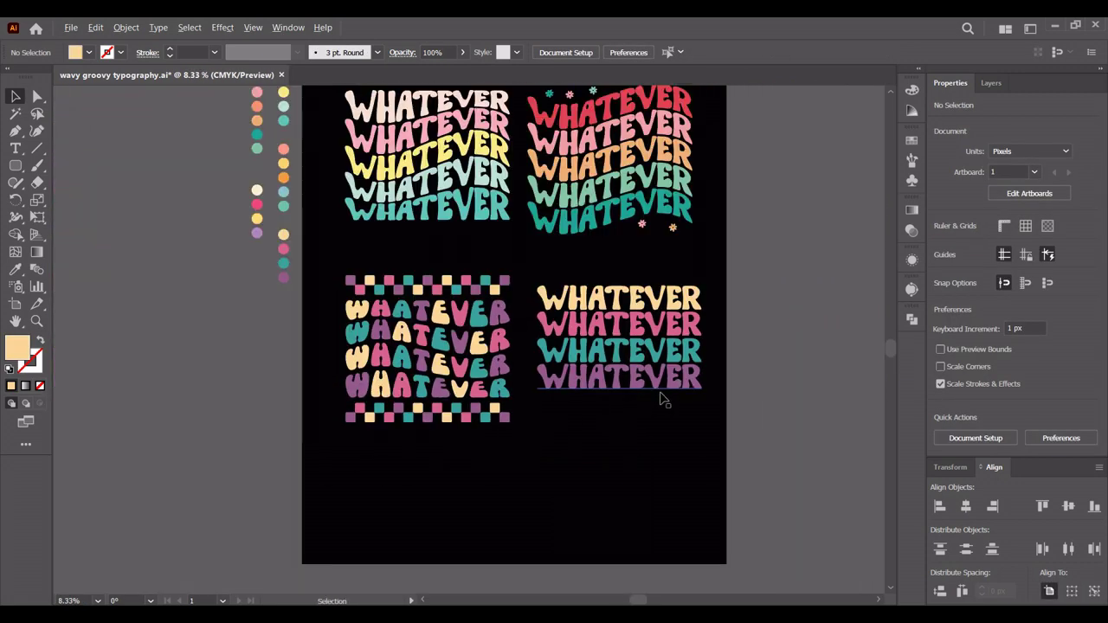
scroll(660, 398, up, 2)
drag(656, 416, 645, 457)
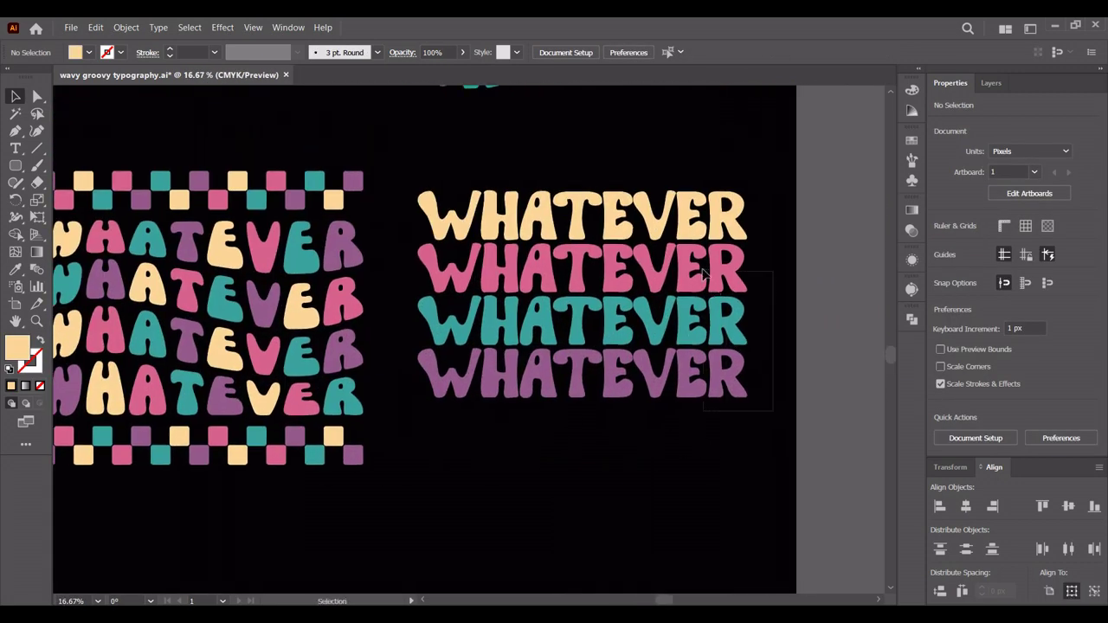
click(703, 274)
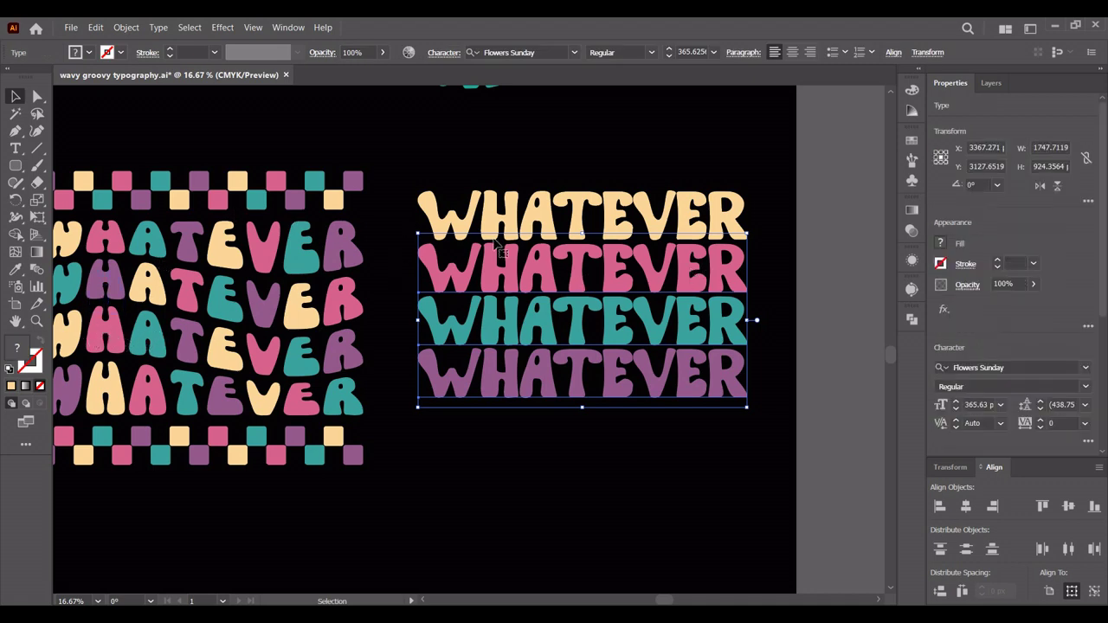
key(i)
click(489, 205)
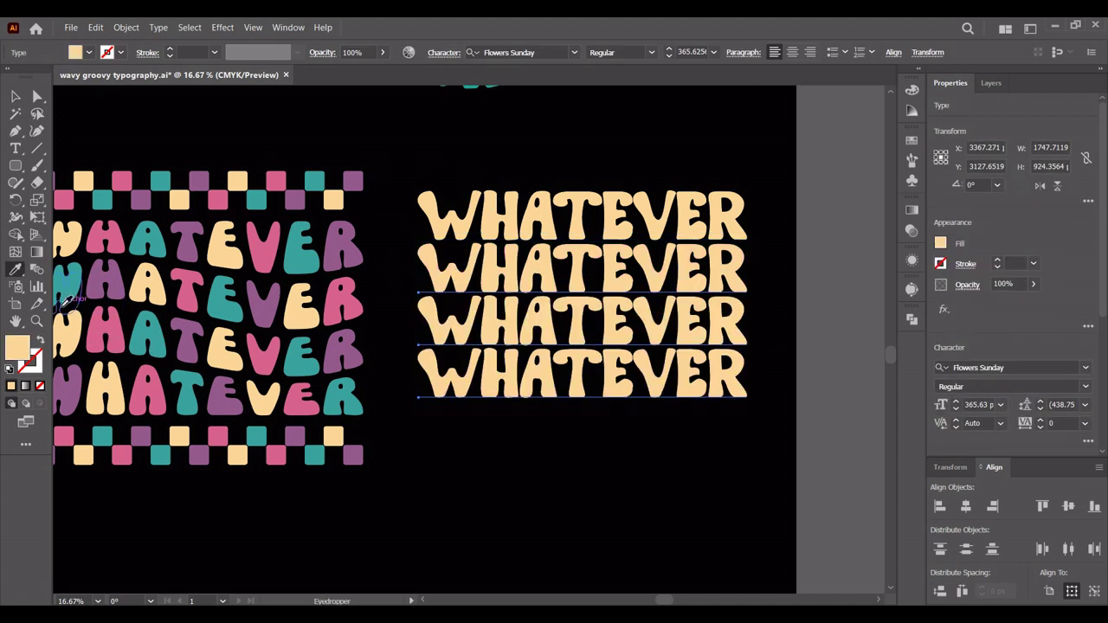
key(v)
scroll(65, 304, up, 1)
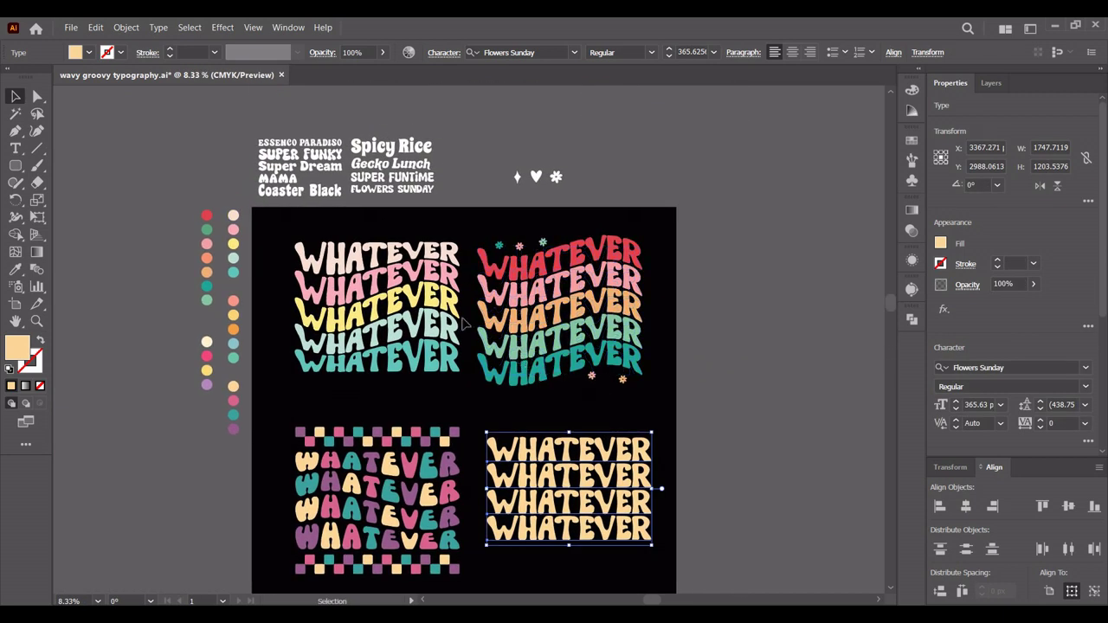
key(i)
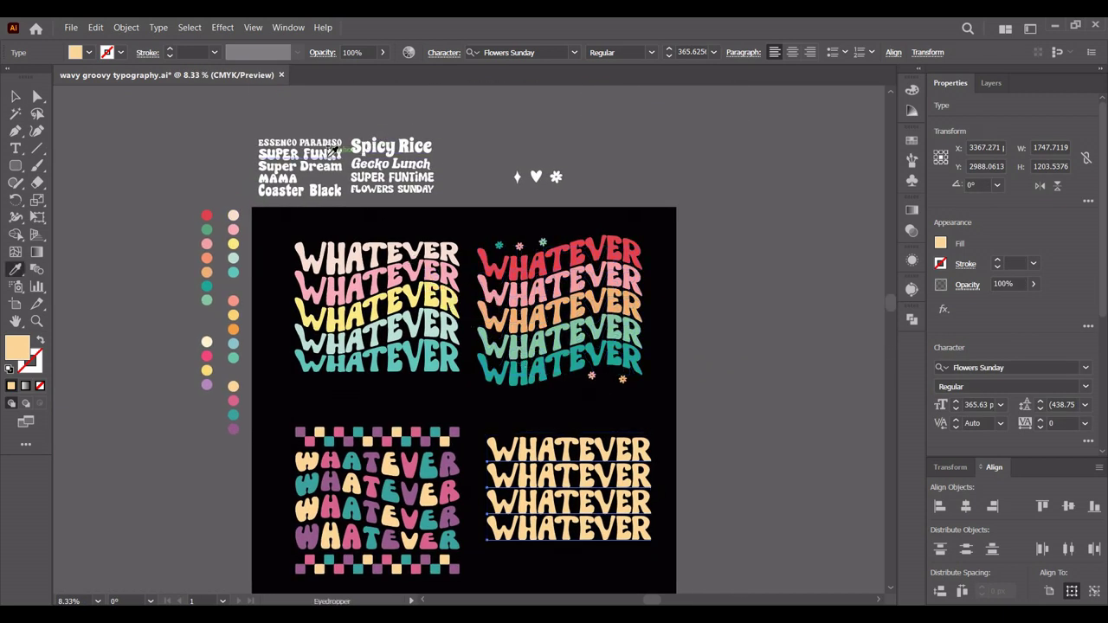
- Apply the white Essenco Paradiso style and remove the three extra WHATEVER copies
click(330, 140)
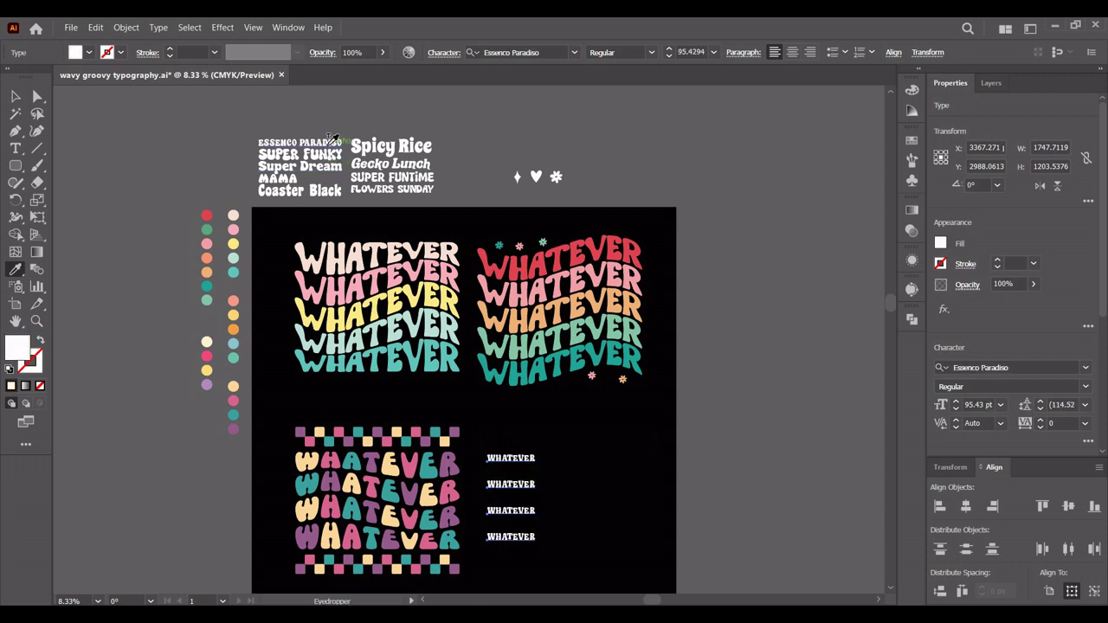
click(17, 98)
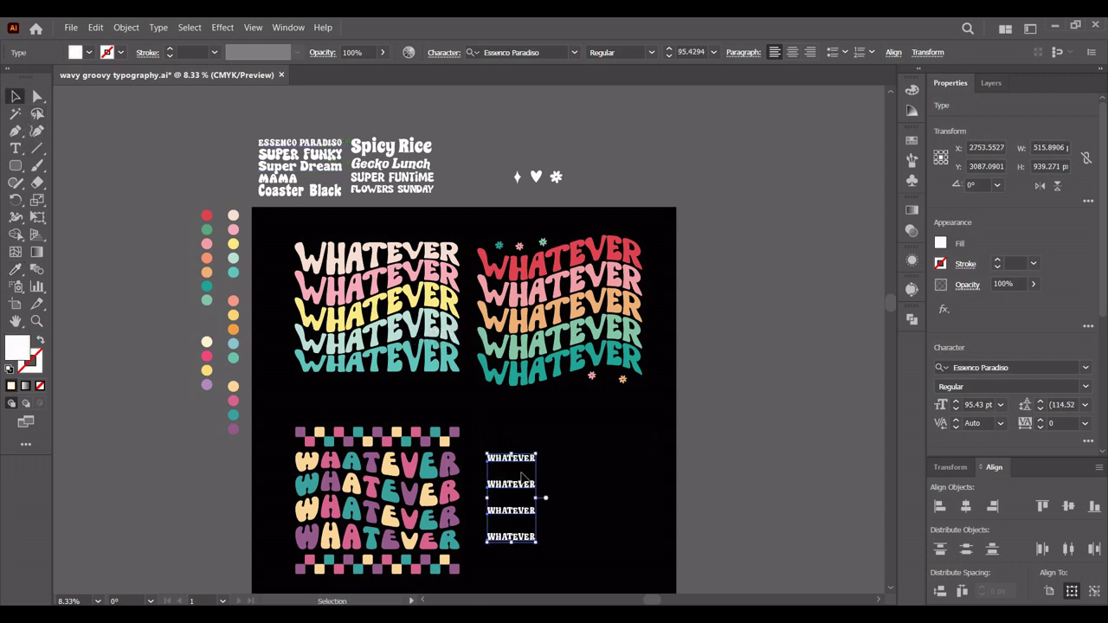
scroll(543, 546, up, 3)
scroll(572, 514, left, 1)
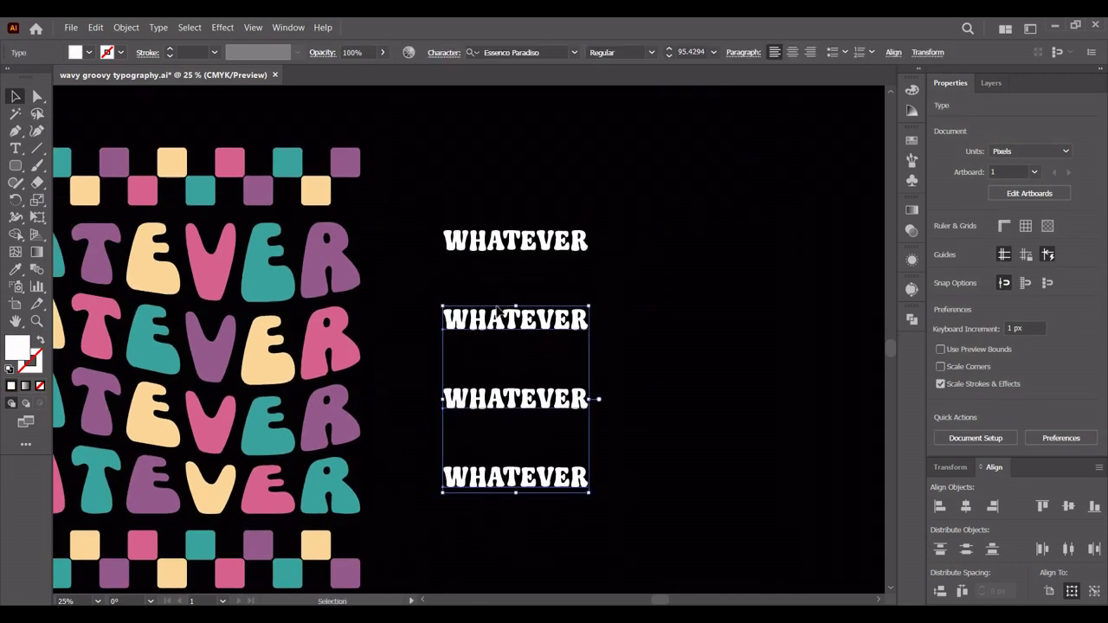
key(ctrl+z)
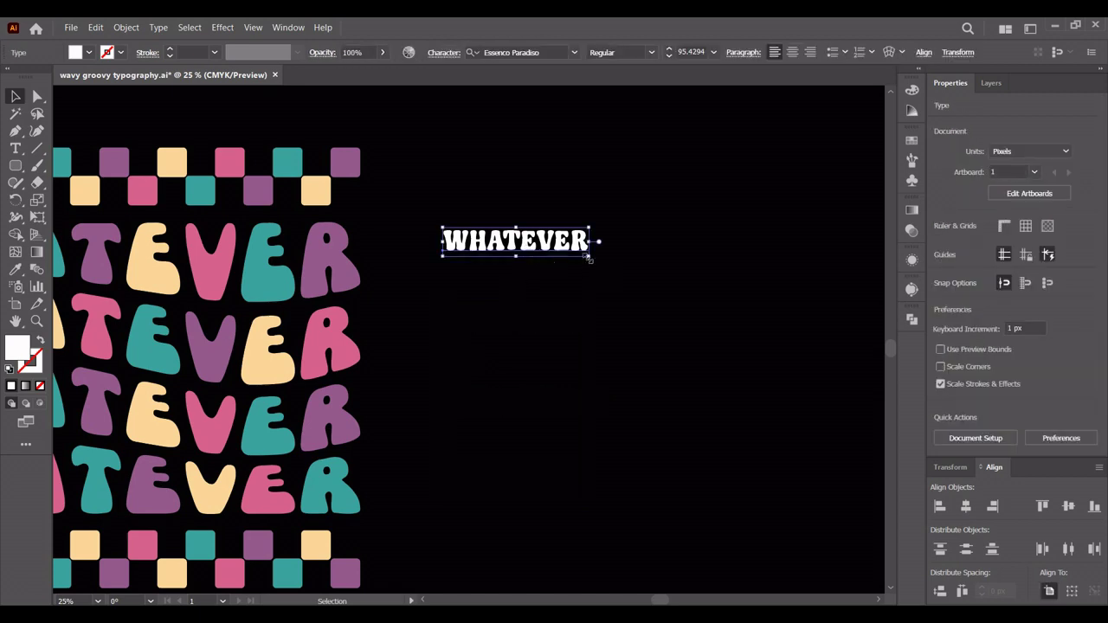
- Scale the remaining WHATEVER up and convert it to outlines
drag(589, 258, 813, 297)
scroll(624, 354, up, 1)
drag(623, 354, 504, 338)
scroll(505, 338, down, 1)
scroll(504, 338, down, 1)
right_click(515, 294)
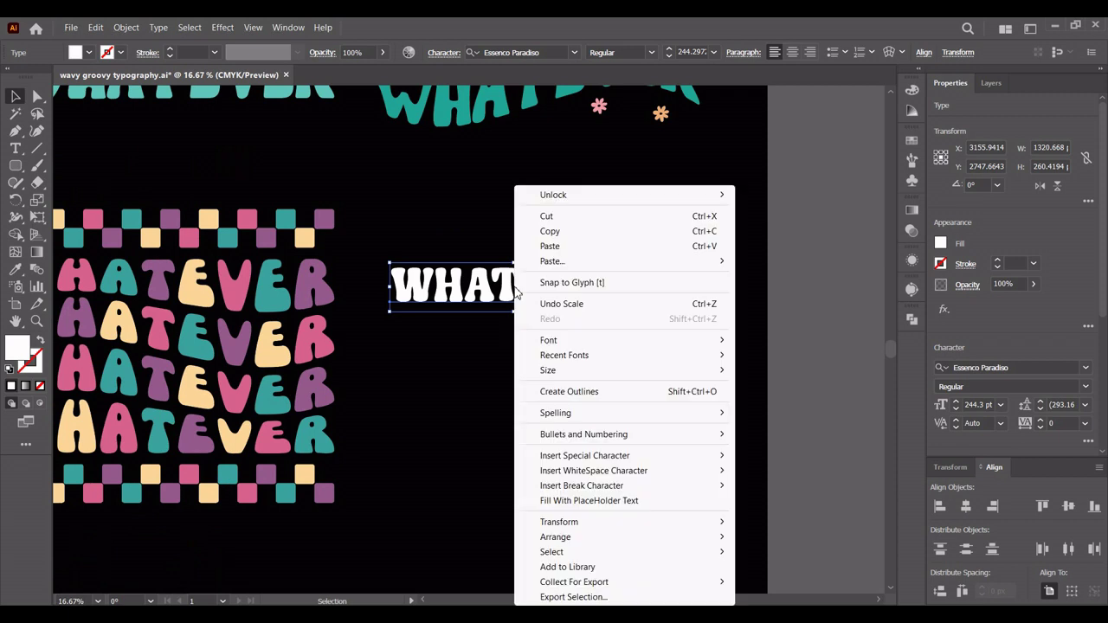
click(591, 391)
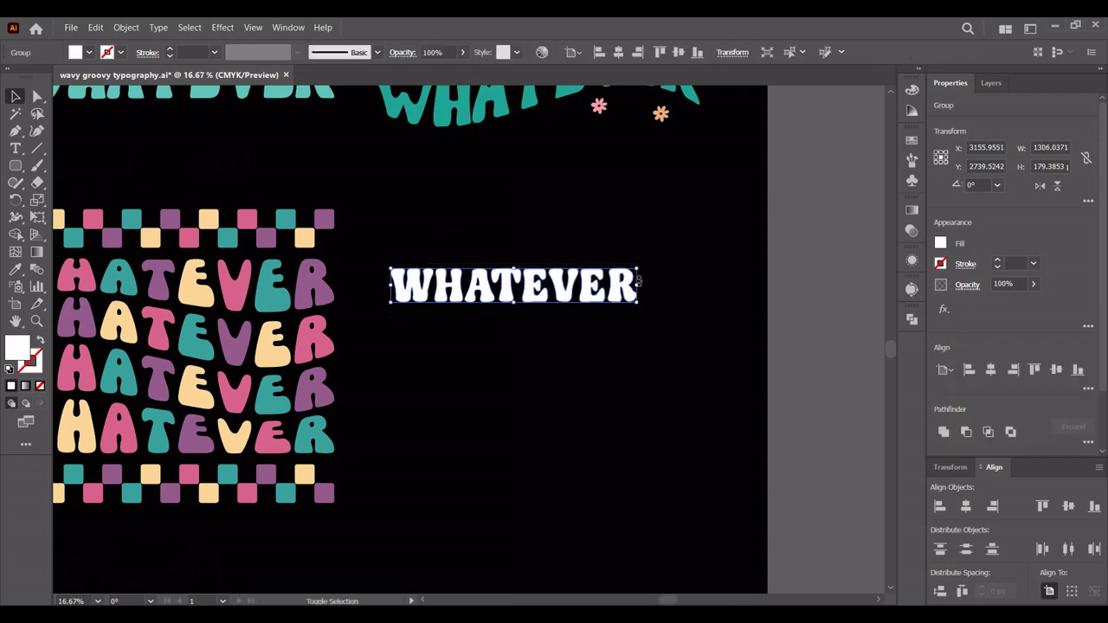
- Enlarge and reposition the outlined WHATEVER, then duplicate it into five stacked rows
drag(640, 289, 719, 299)
mouse_move(590, 303)
mouse_down()
mouse_move(587, 255)
mouse_move(578, 301)
mouse_up()
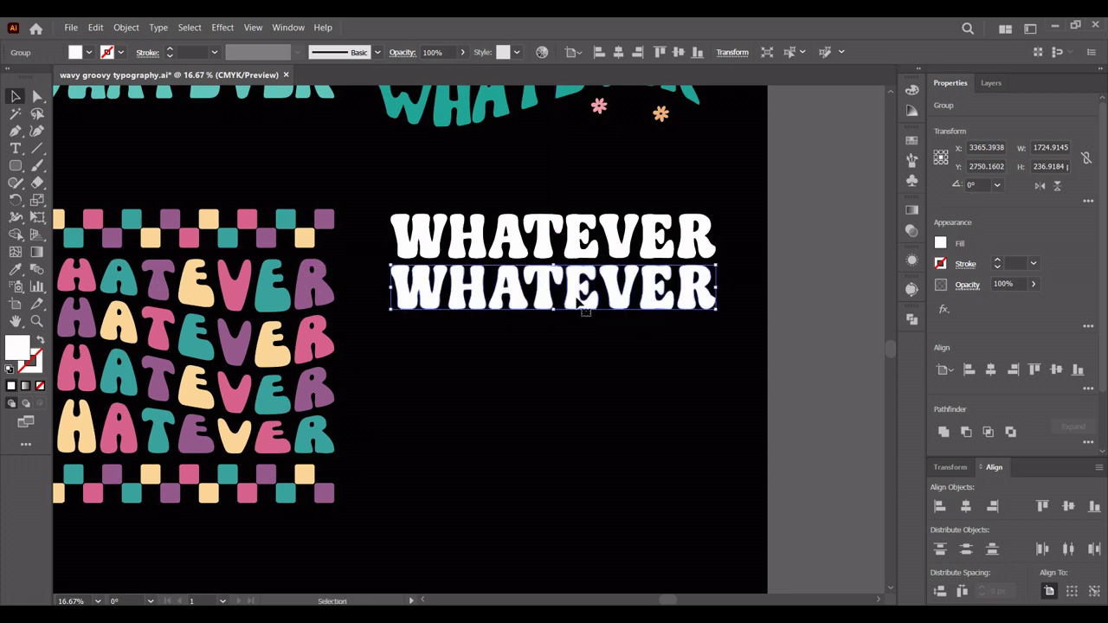
key(ctrl+d)
key(ctrl+d)
key(ctrl+d)
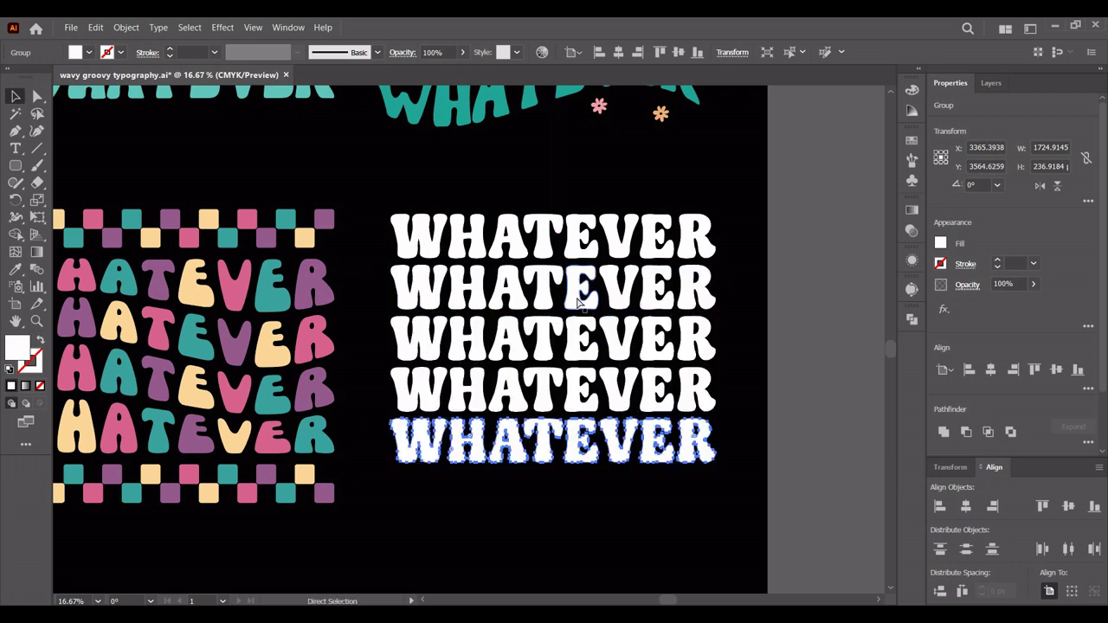
click(735, 346)
scroll(735, 390, down, 1)
- Swap fill and stroke on the lower four rows to make thick hollow white outlines
mouse_move(735, 435)
mouse_down()
mouse_move(660, 245)
mouse_move(681, 244)
mouse_up()
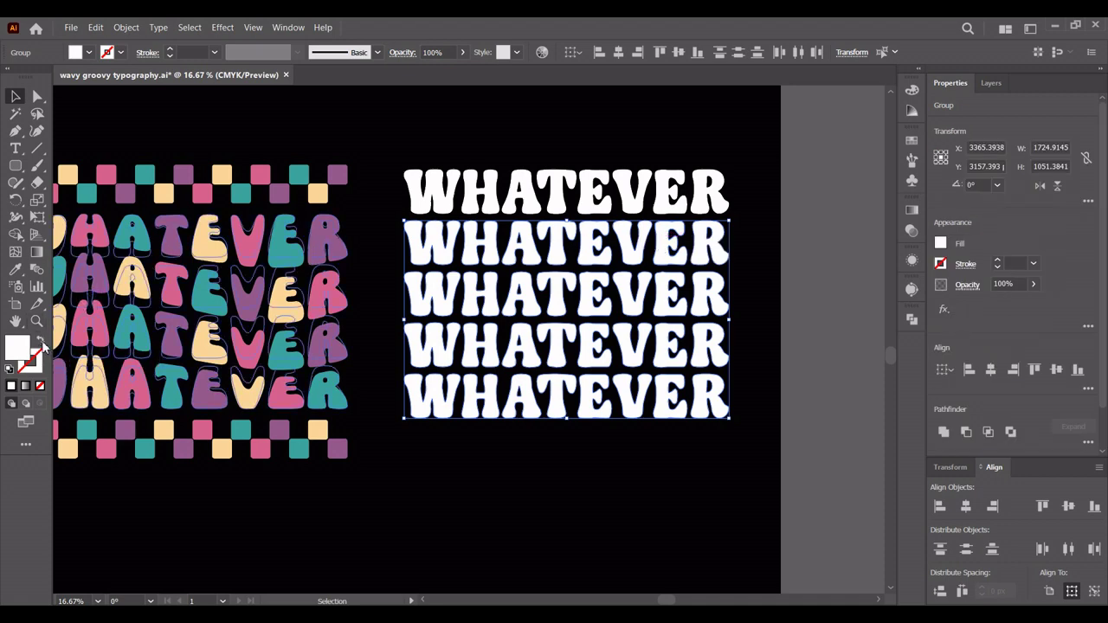
click(41, 343)
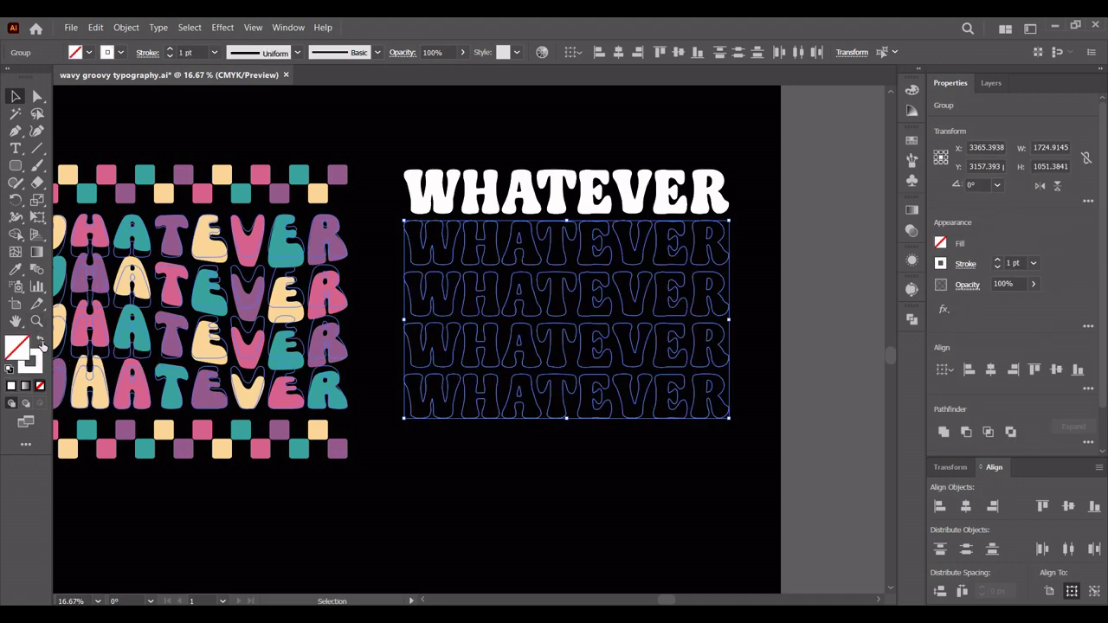
click(173, 47)
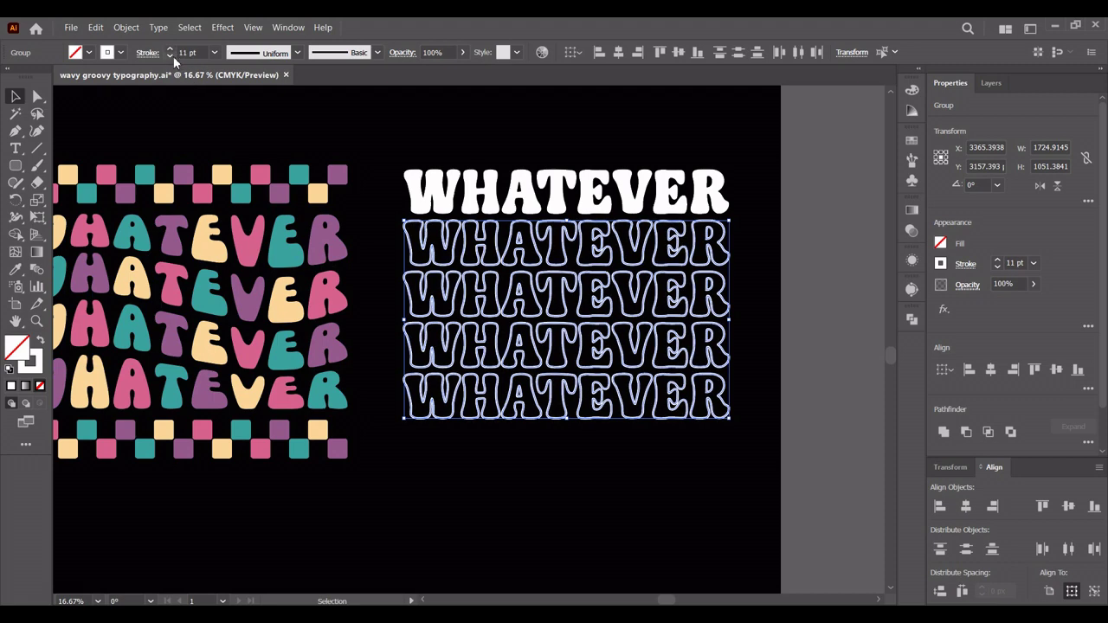
click(171, 57)
- Set the outline stroke to 9 pt and expand fill and stroke into shapes
click(171, 48)
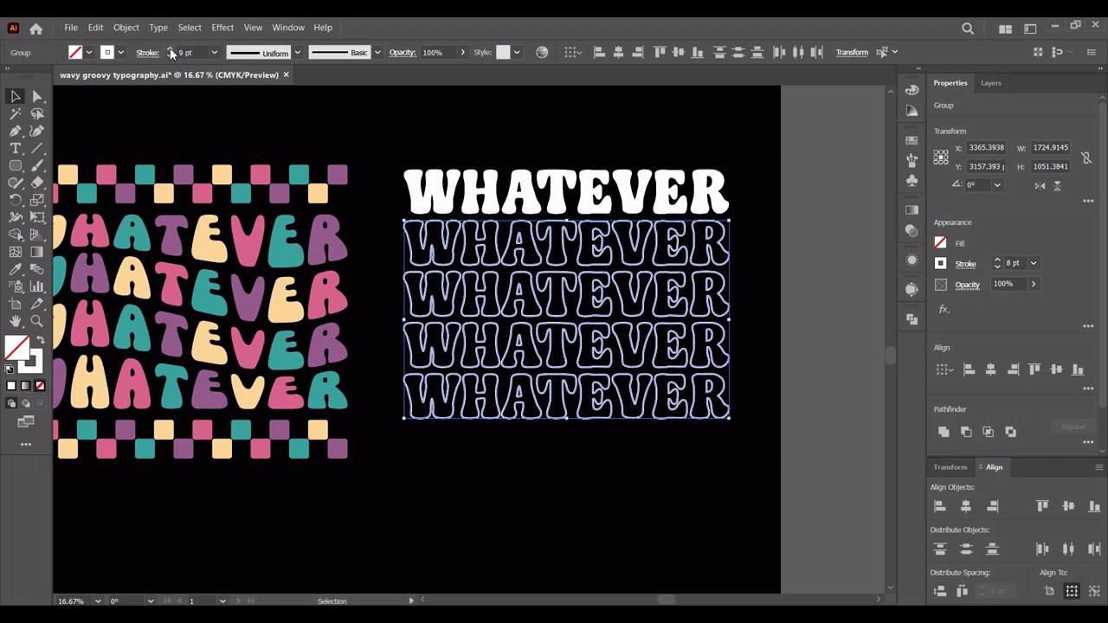
click(137, 30)
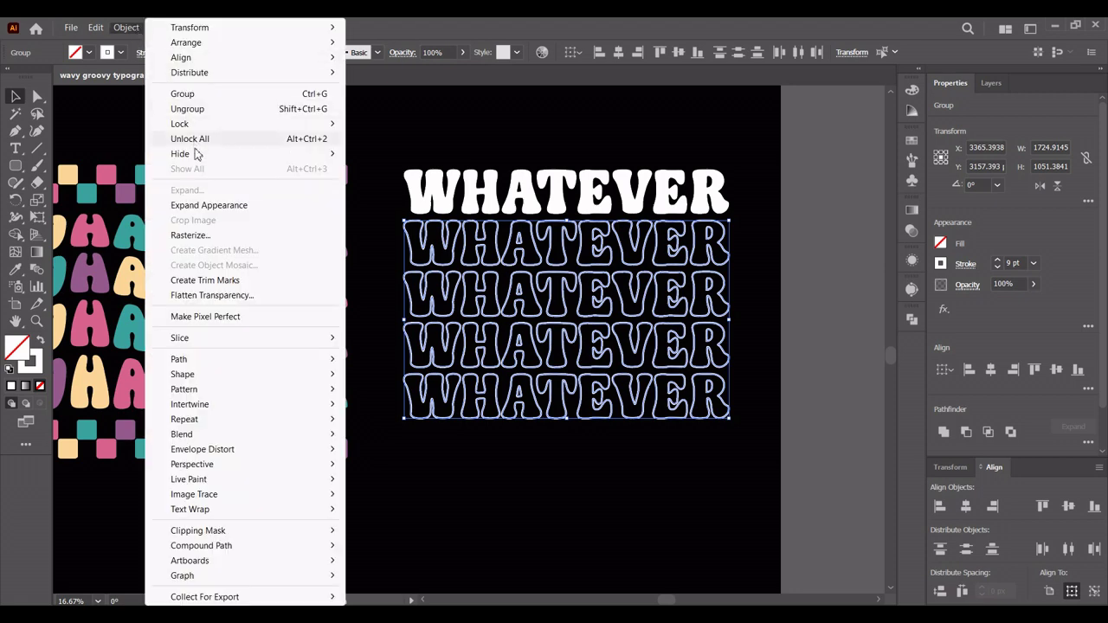
click(196, 205)
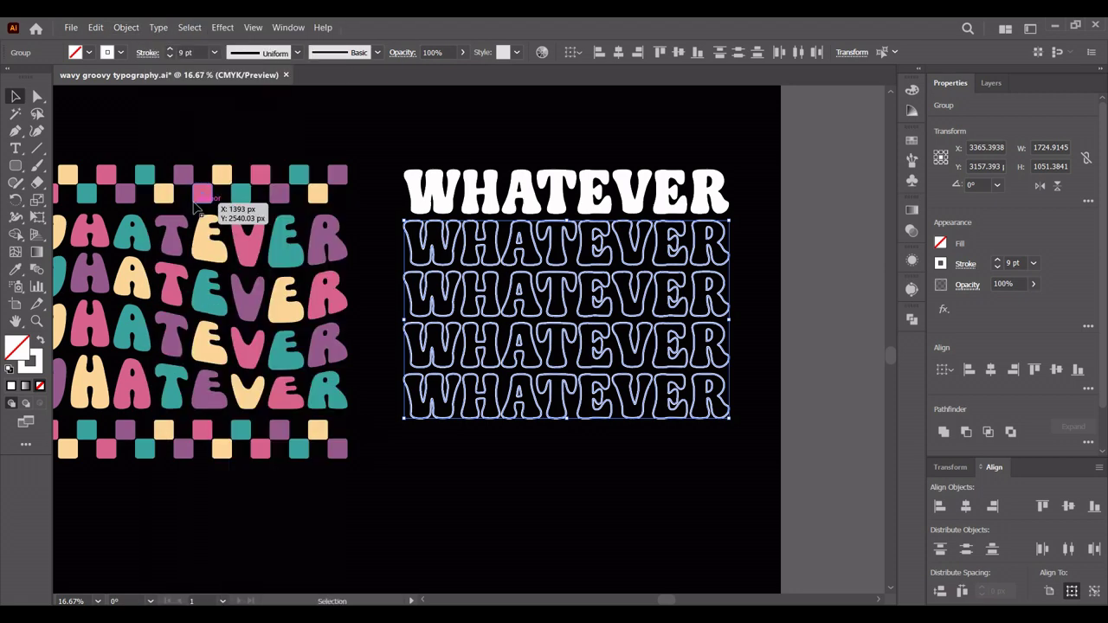
click(126, 28)
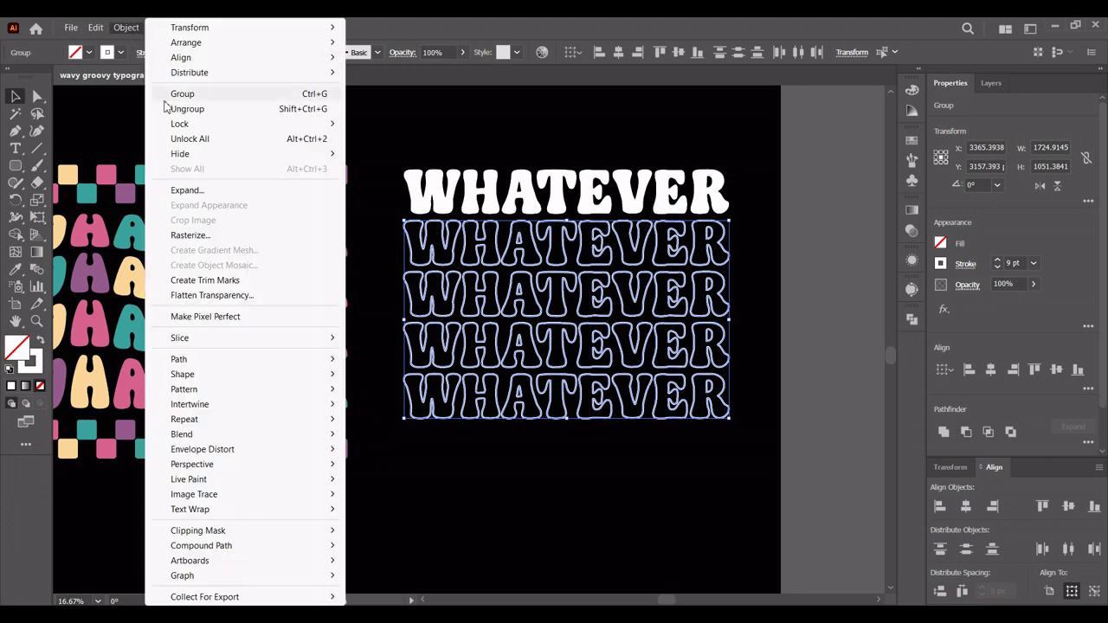
click(188, 192)
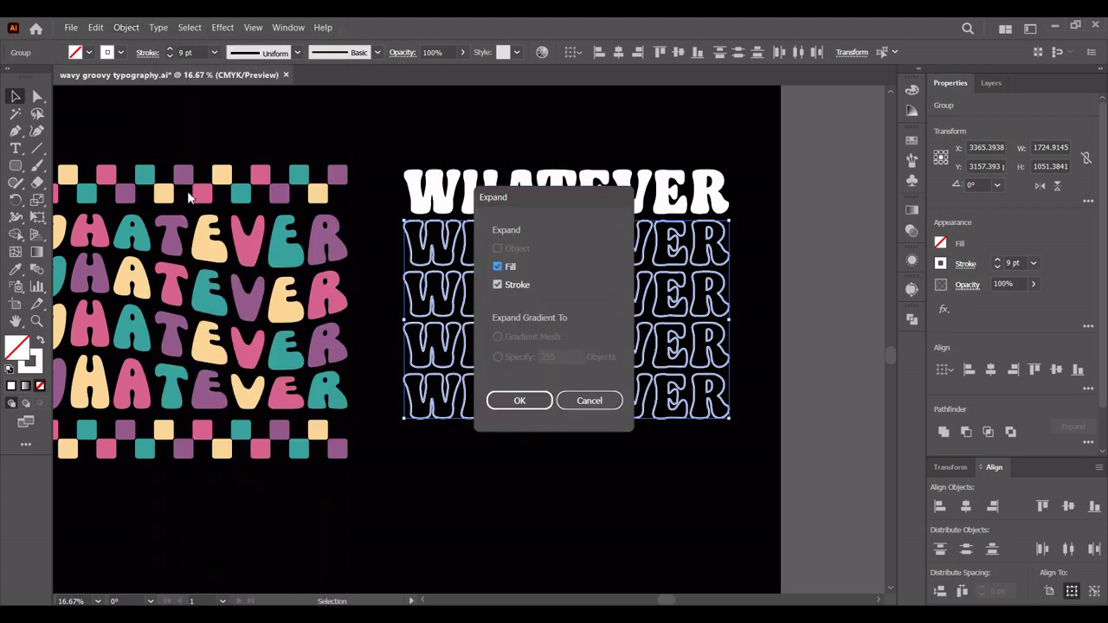
click(524, 400)
click(743, 298)
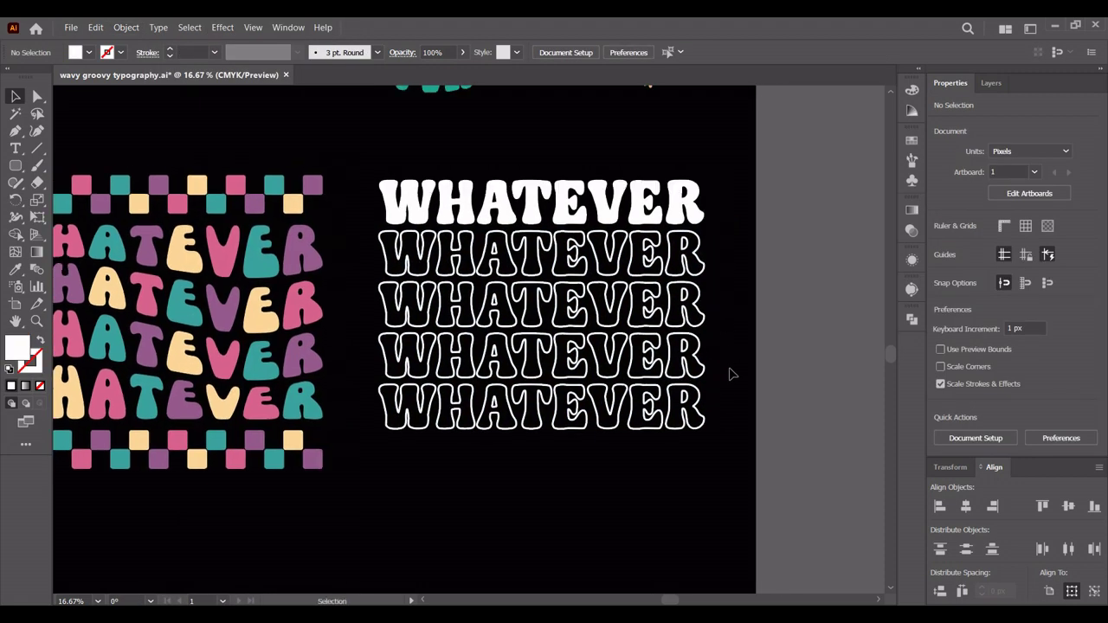
- Stretch the top solid WHATEVER to match the width of the outlined rows
scroll(715, 425, up, 1)
drag(617, 295, 815, 509)
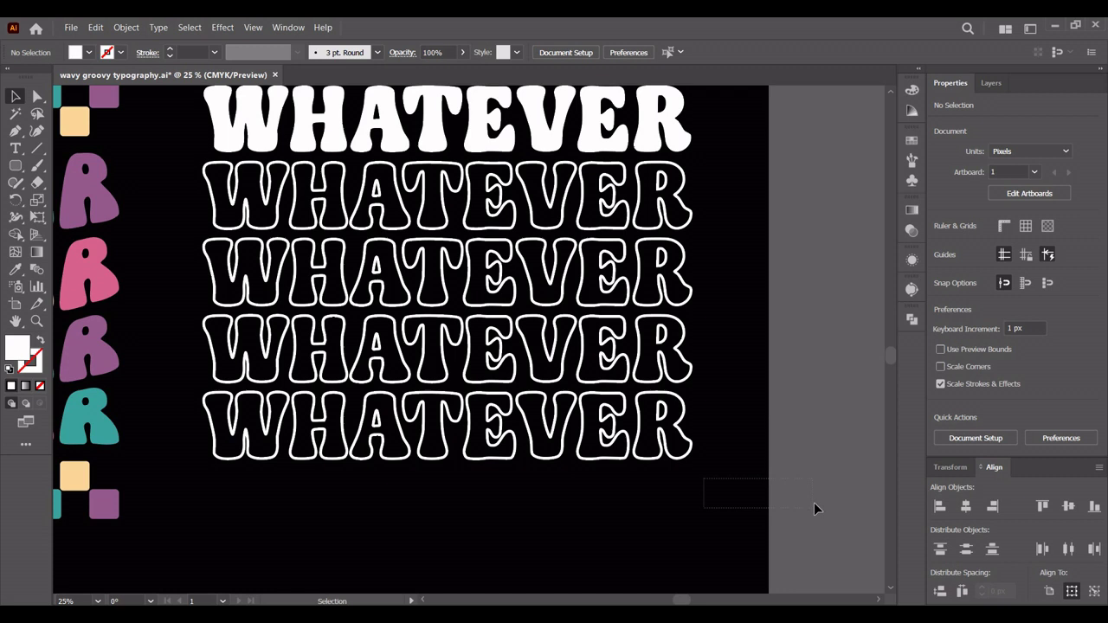
click(686, 151)
drag(693, 119, 693, 118)
click(717, 484)
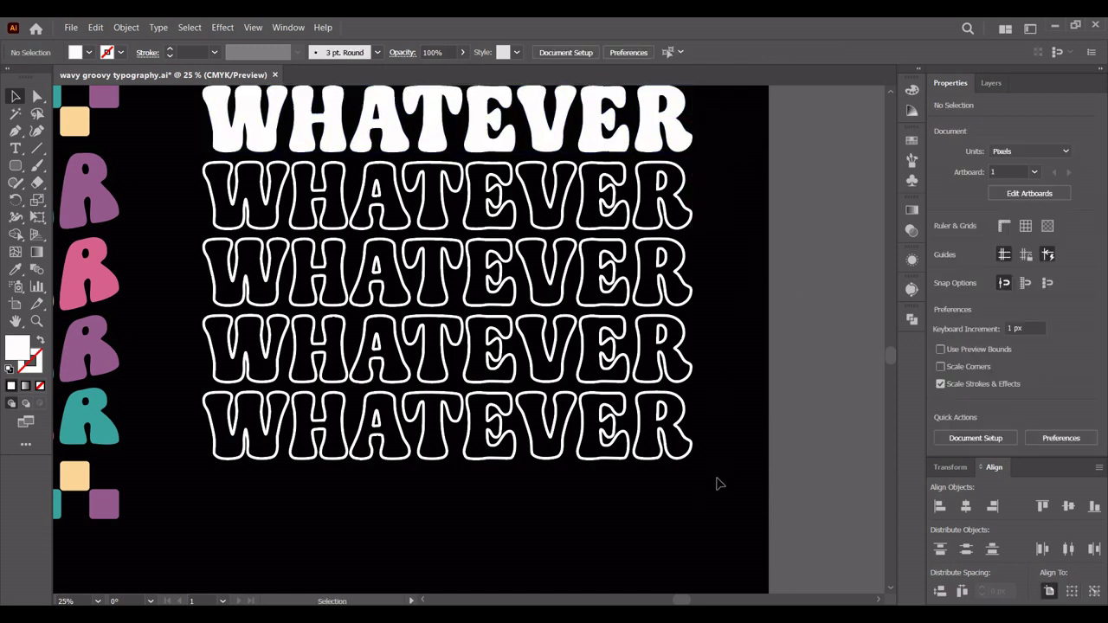
- Distribute the five rows evenly and group the outlined rows together
drag(717, 483, 658, 117)
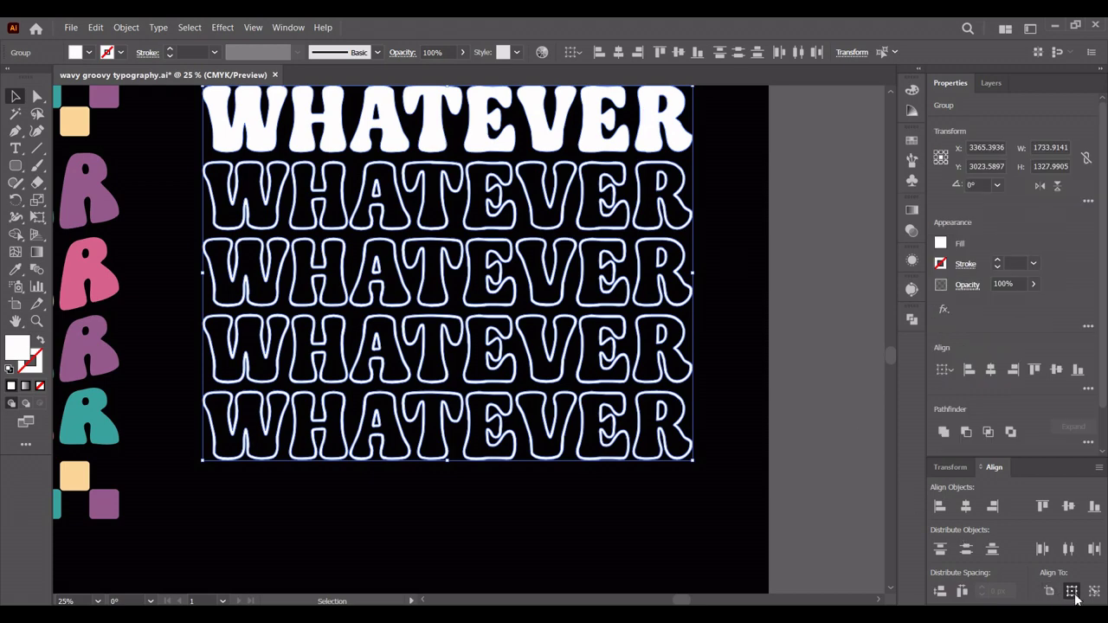
click(961, 594)
click(794, 476)
scroll(758, 472, down, 1)
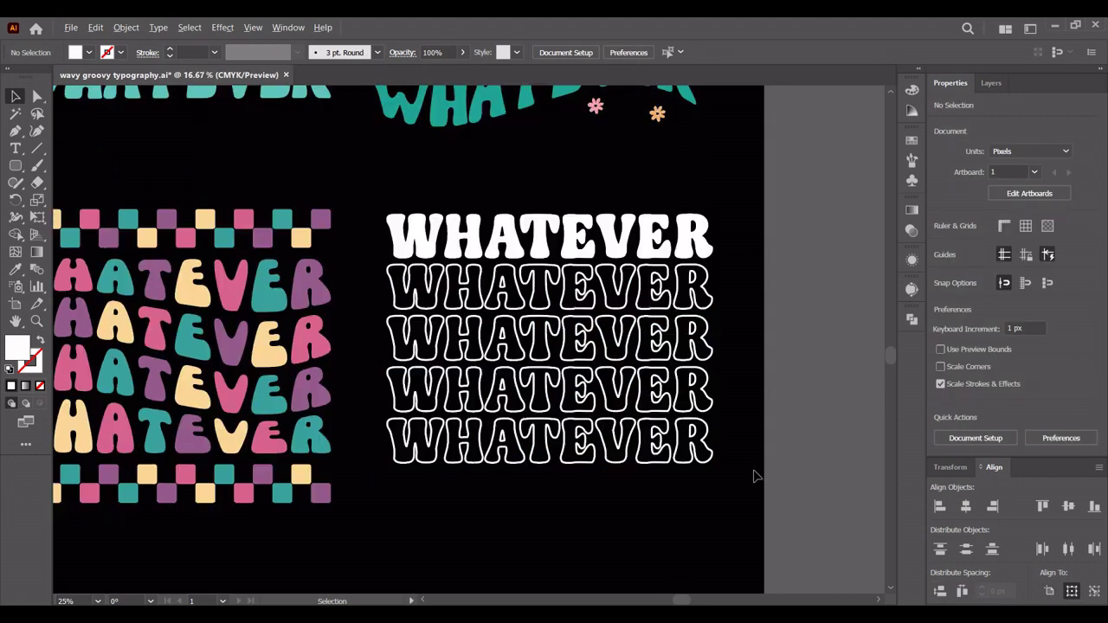
click(676, 320)
scroll(656, 325, up, 1)
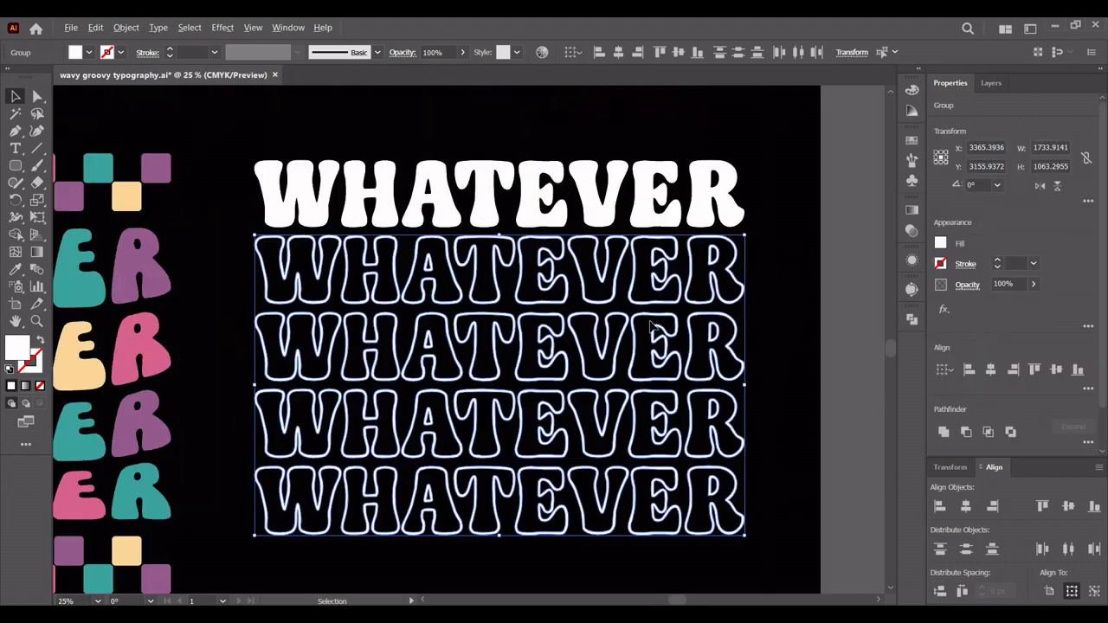
right_click(554, 263)
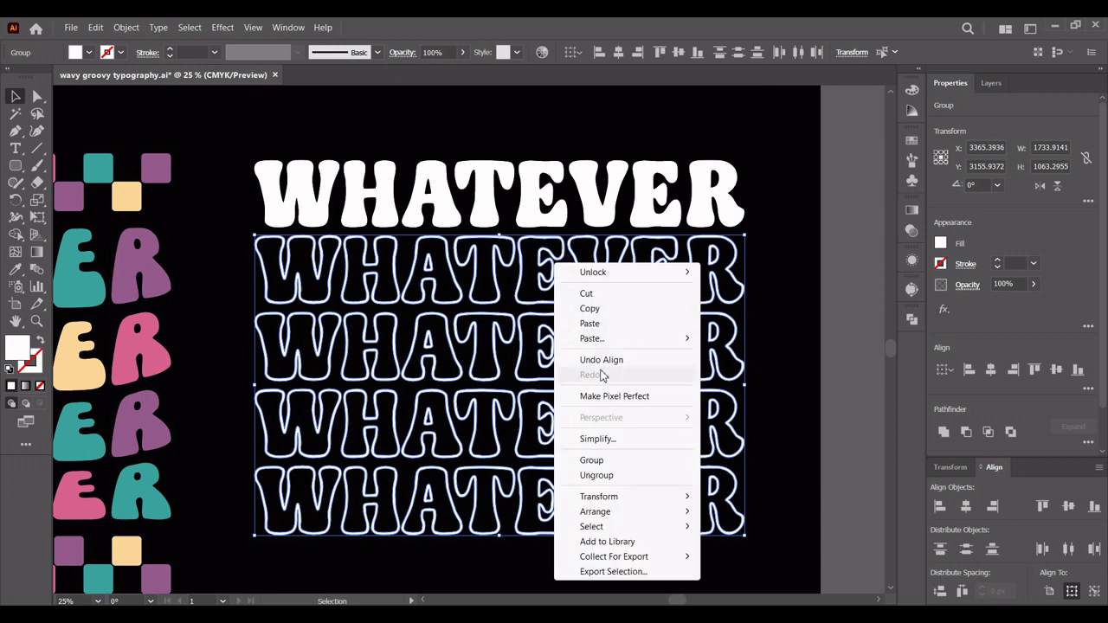
click(592, 461)
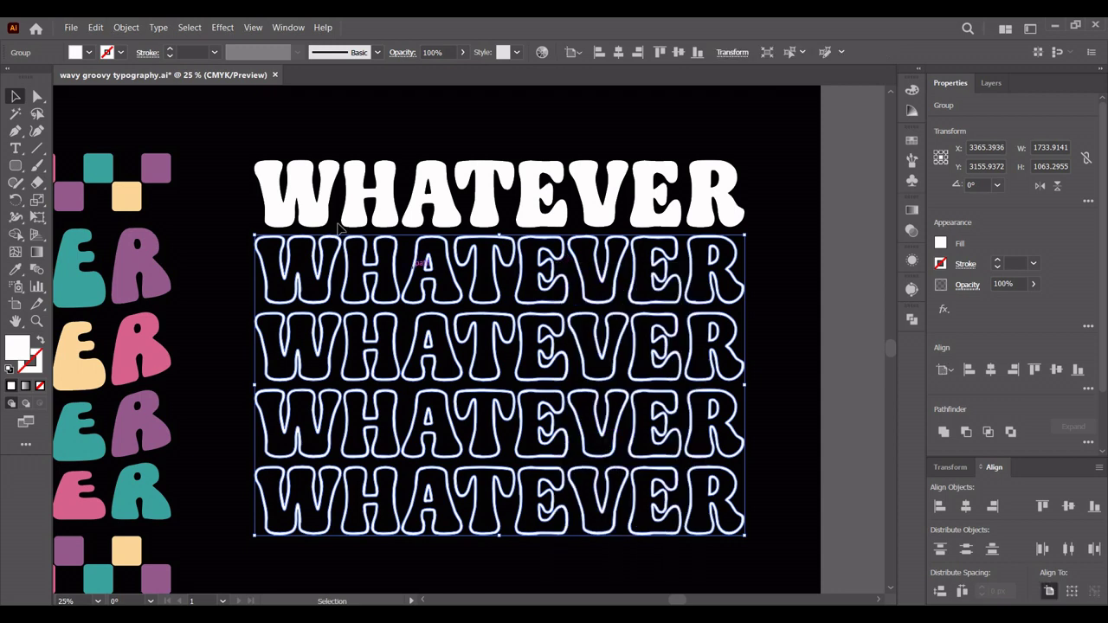
click(222, 27)
mouse_move(238, 243)
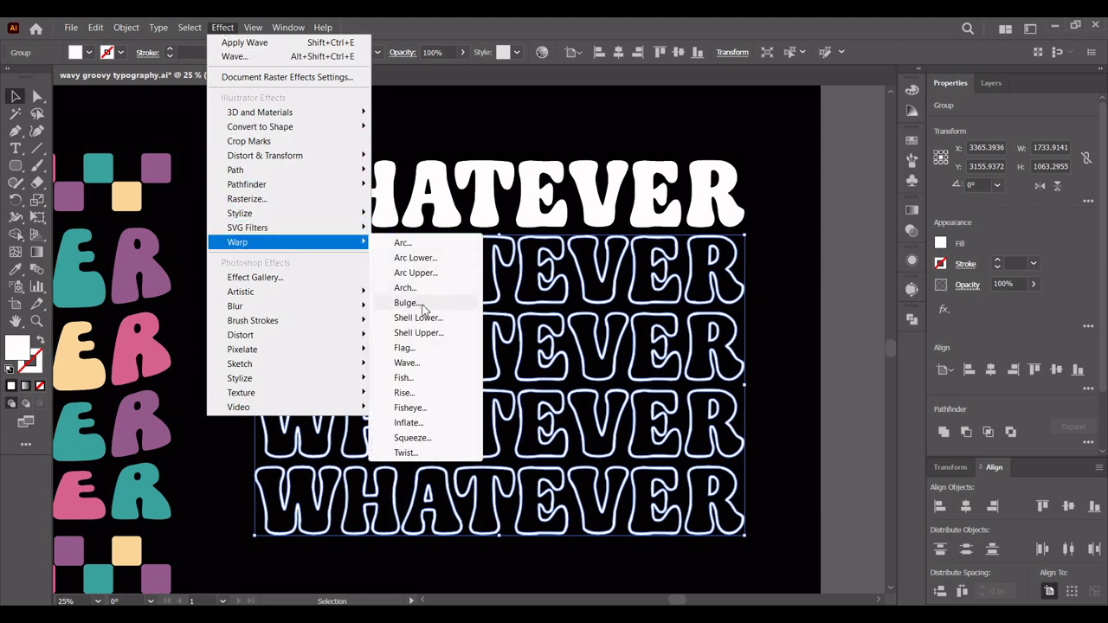
- Apply a horizontal Wave warp with 41% bend to the outlined rows
click(424, 364)
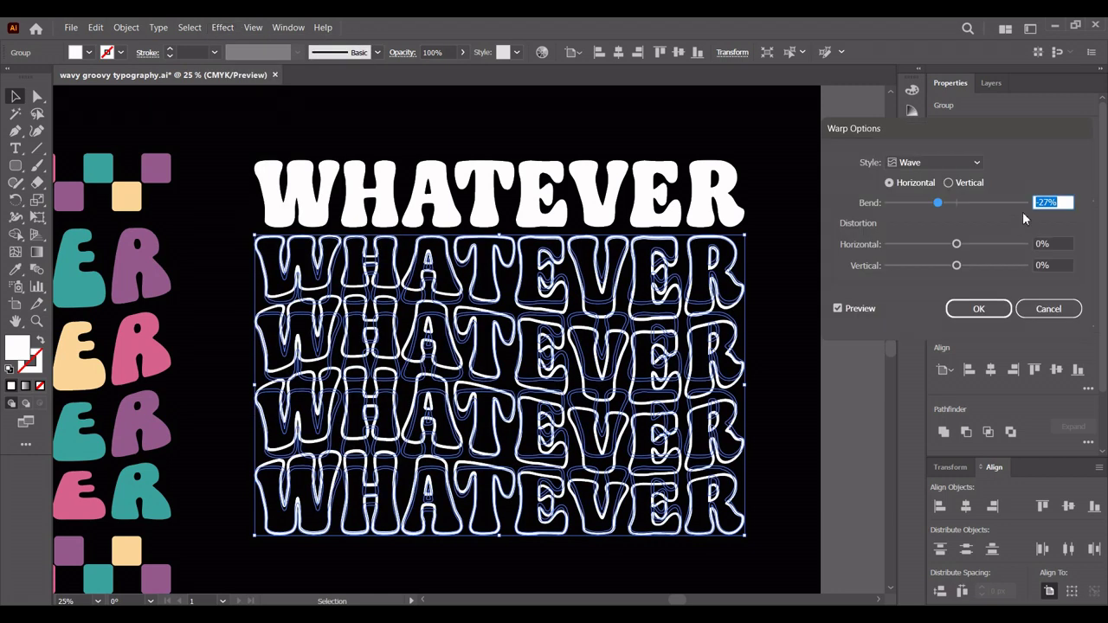
click(990, 203)
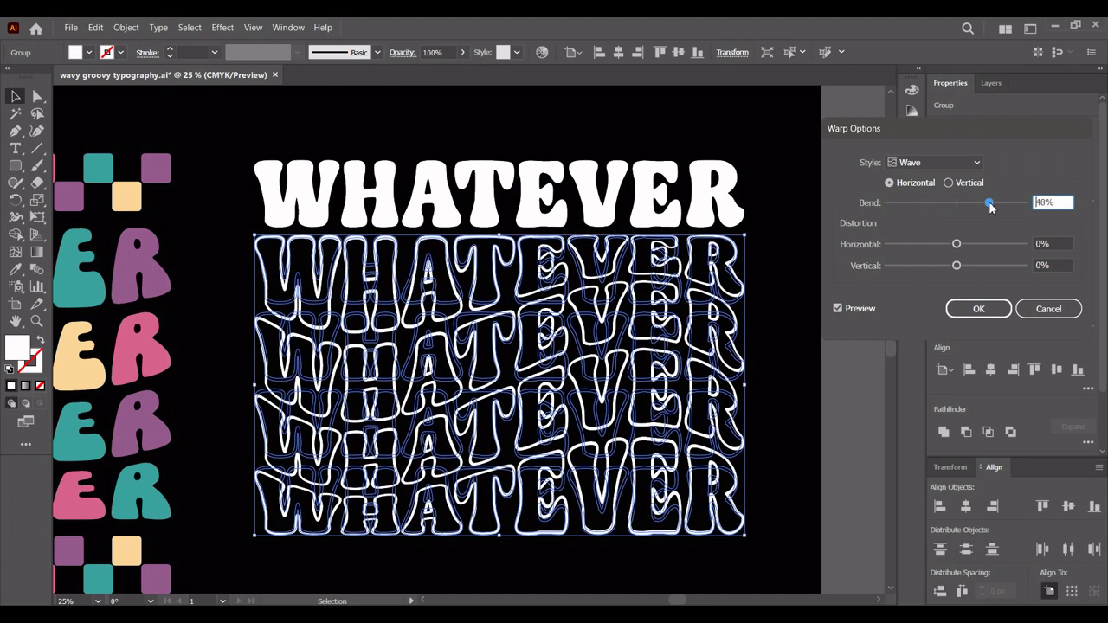
click(977, 204)
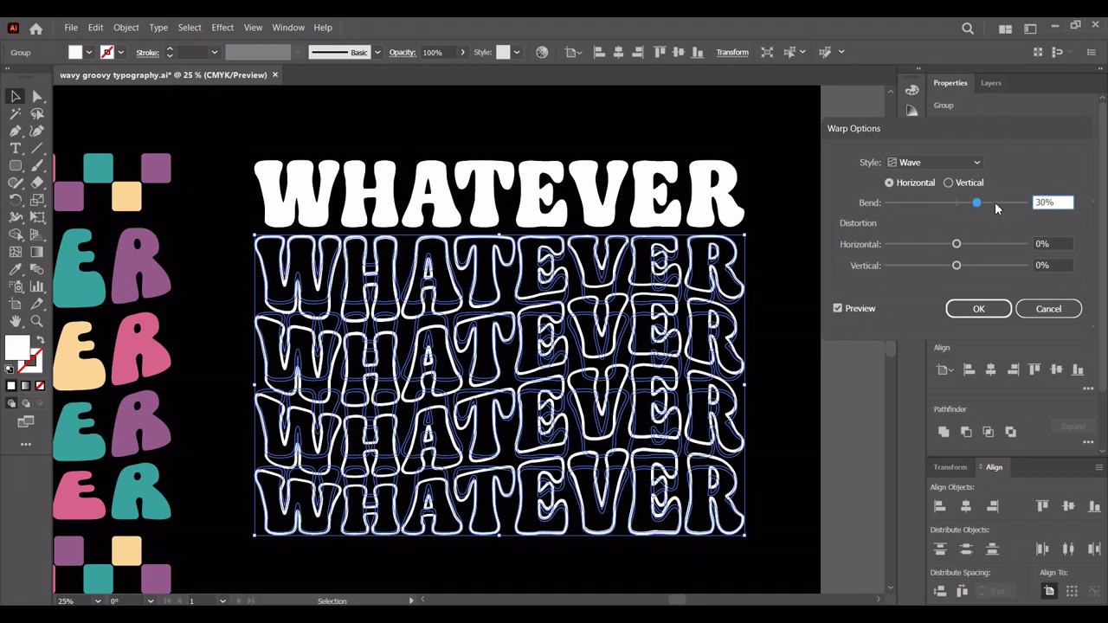
drag(982, 208, 987, 207)
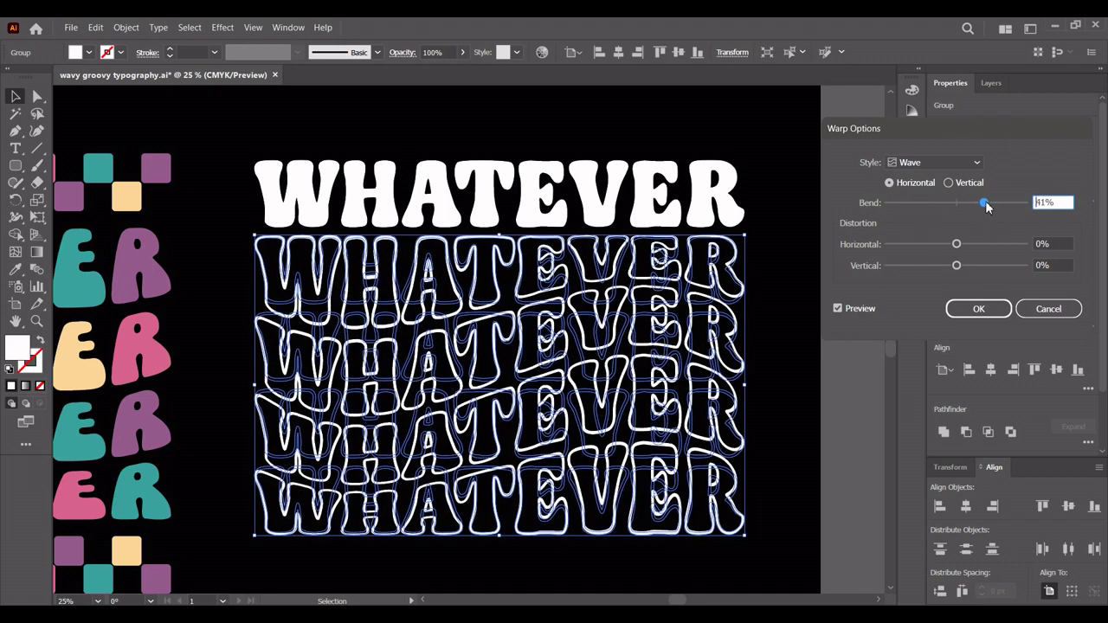
click(976, 309)
click(817, 260)
- Expand the warped rows' appearance and ungroup them into plain paths
scroll(798, 287, down, 1)
click(732, 277)
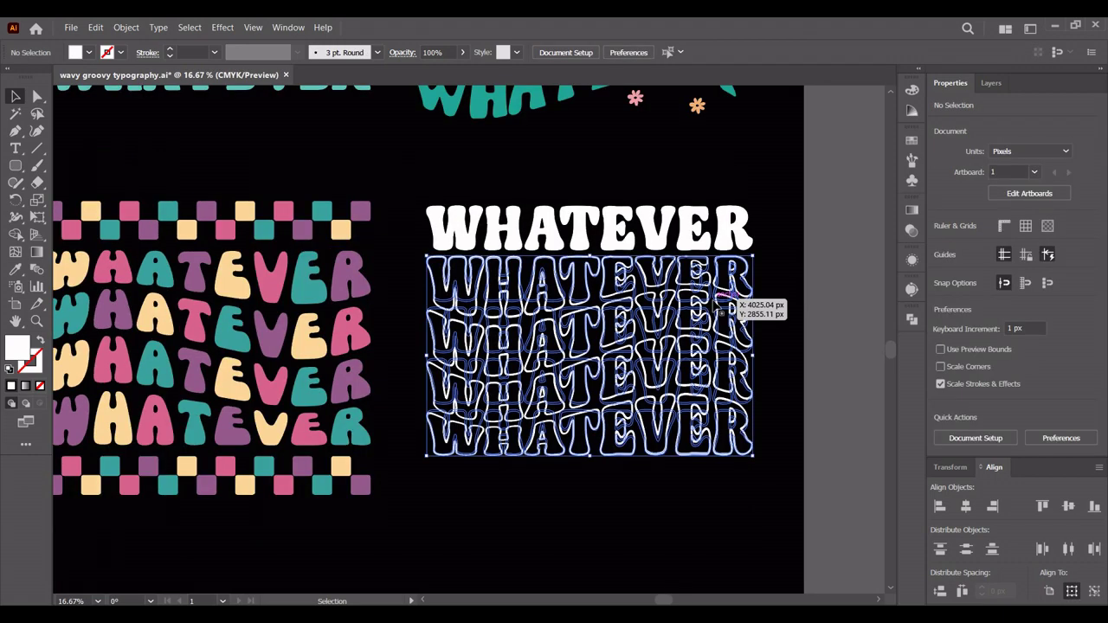
click(128, 30)
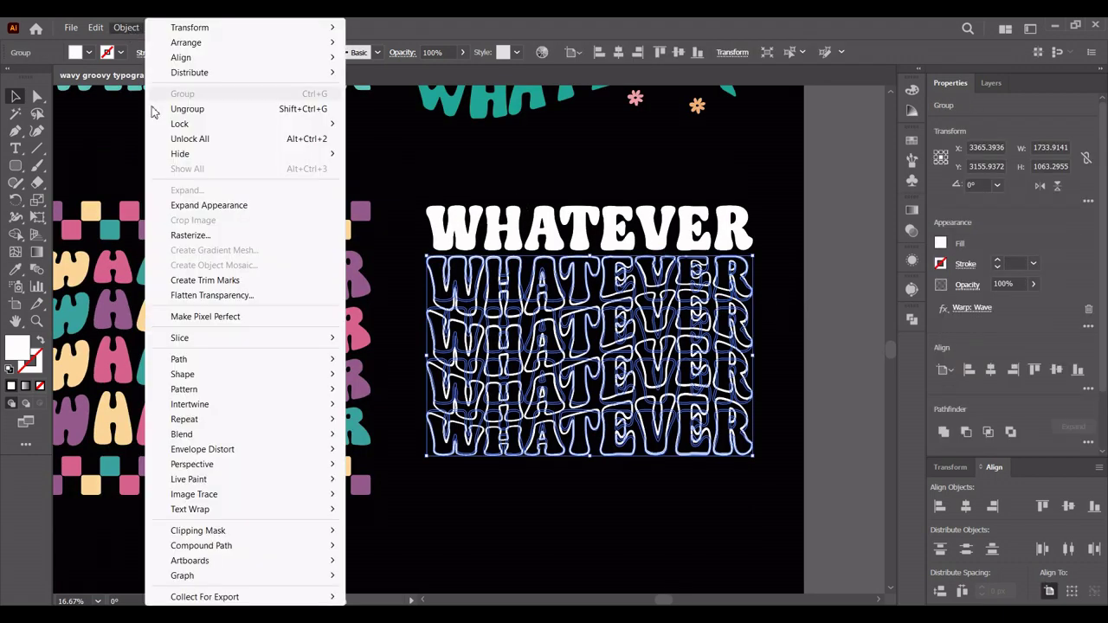
click(198, 205)
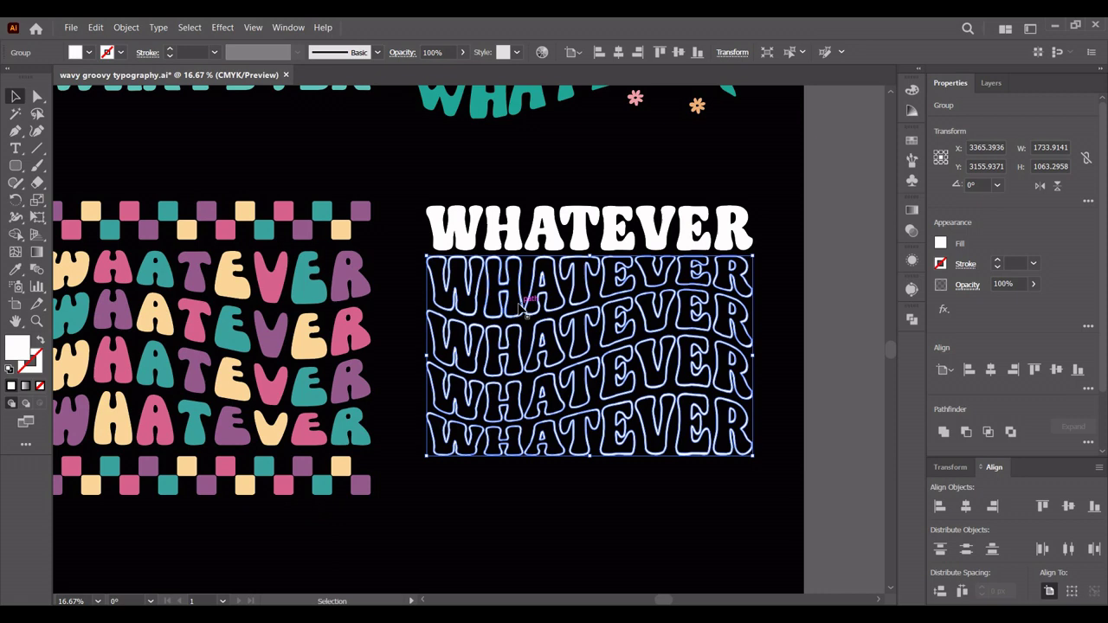
click(490, 184)
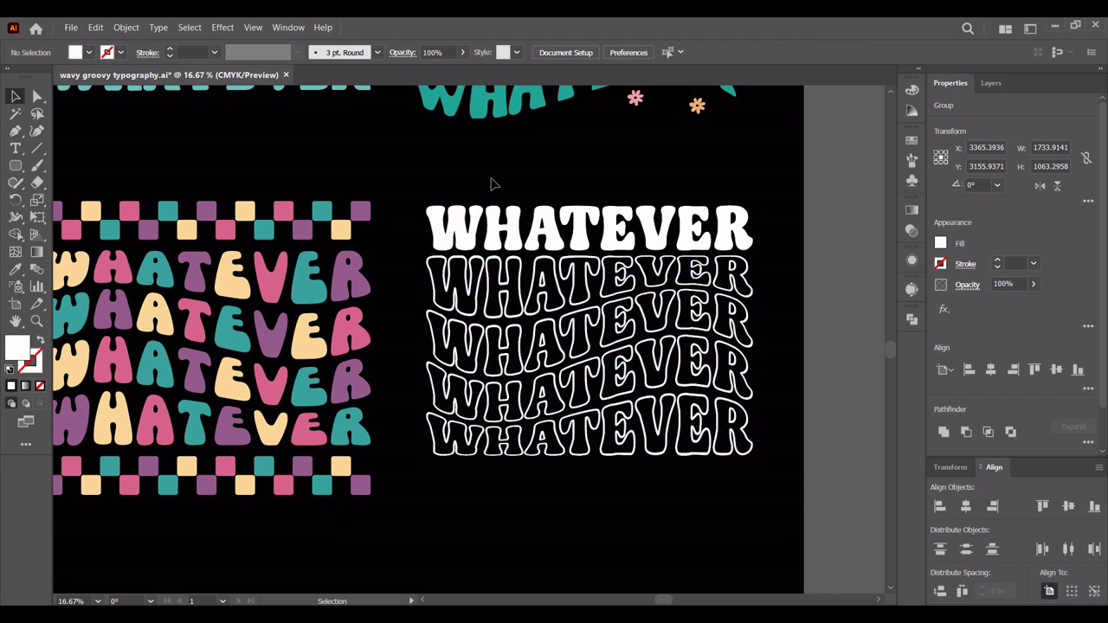
click(678, 288)
right_click(680, 289)
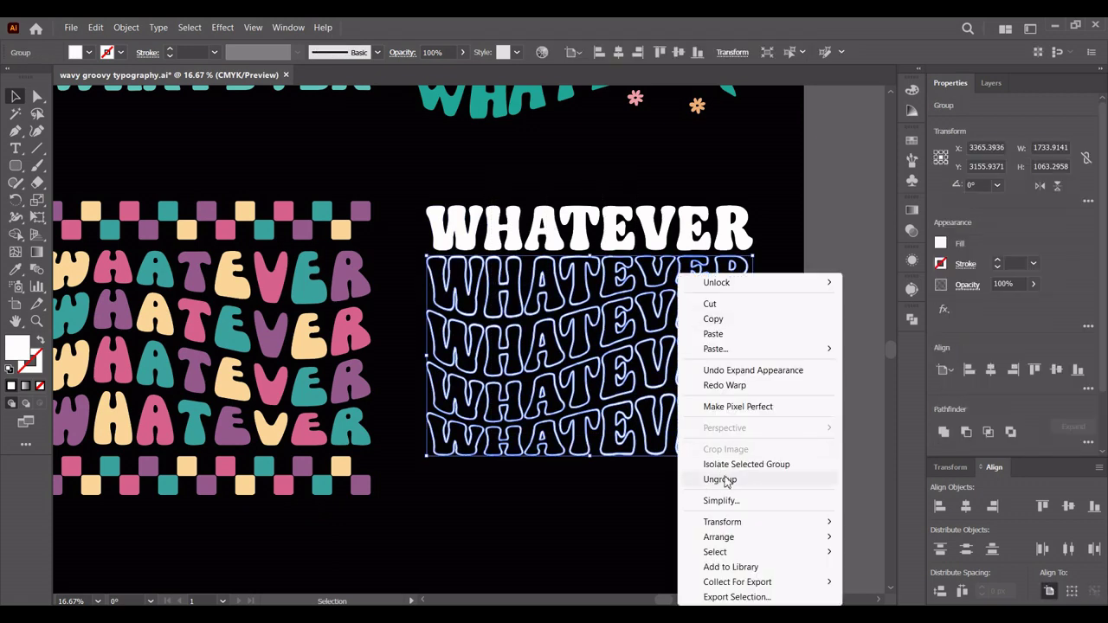
click(727, 545)
click(779, 495)
- Pan the view to show all four finished WHATEVER designs
scroll(718, 396, down, 1)
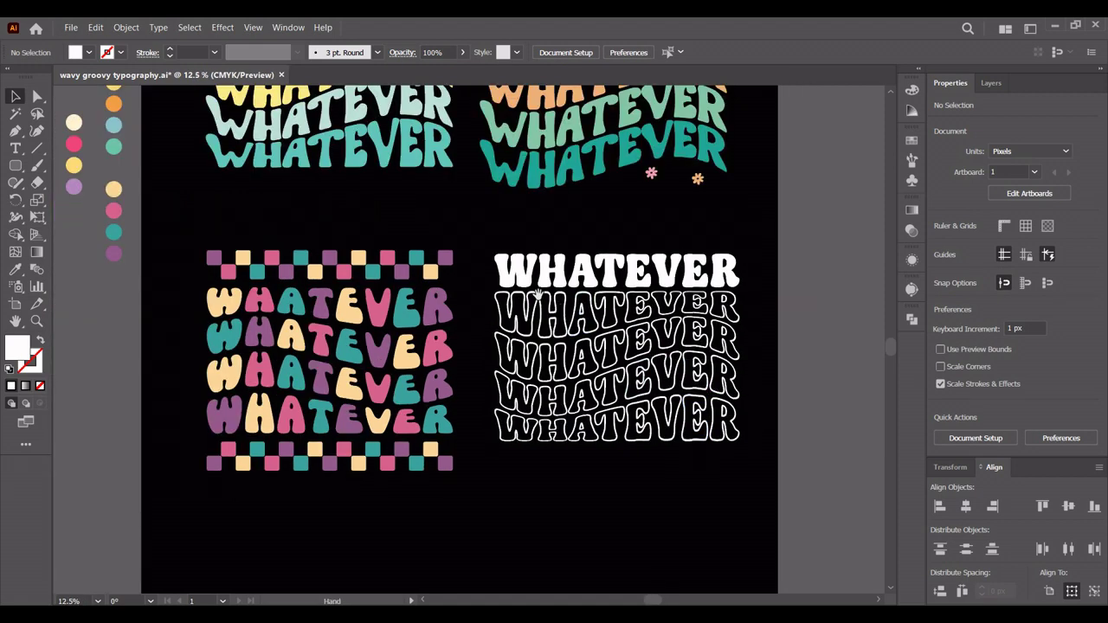
scroll(621, 374, up, 2)
scroll(621, 374, left, 2)
scroll(620, 372, down, 1)
drag(624, 325, 565, 335)
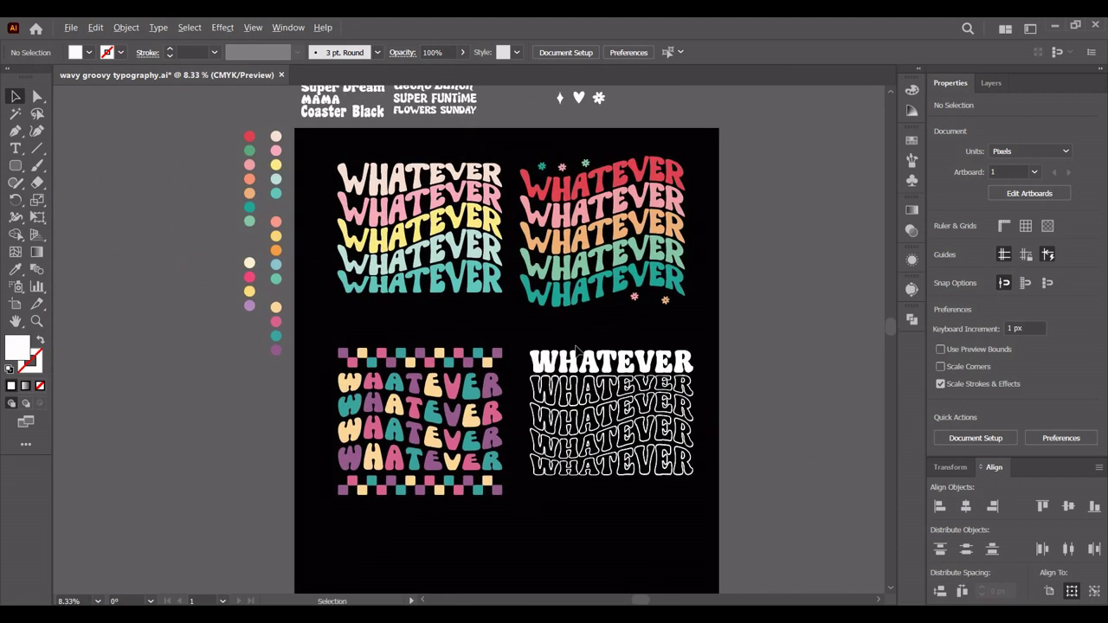
- Colour the WHATEVER heading pink and the outlined rows salmon, teal, red and salmon with the Eyedropper
click(572, 362)
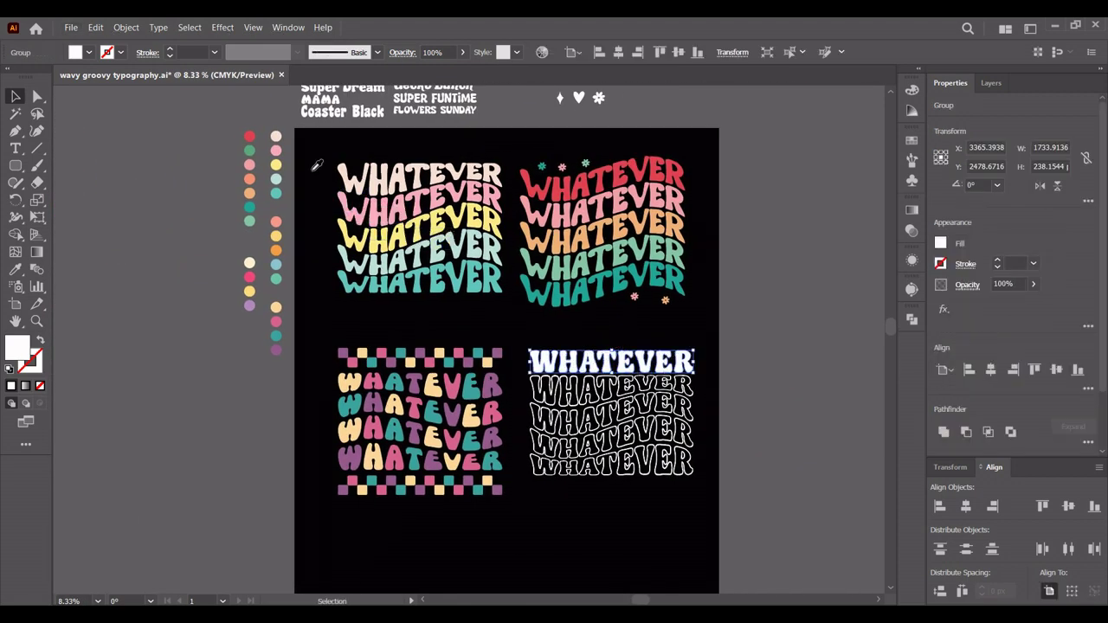
key(i)
click(249, 164)
key(v)
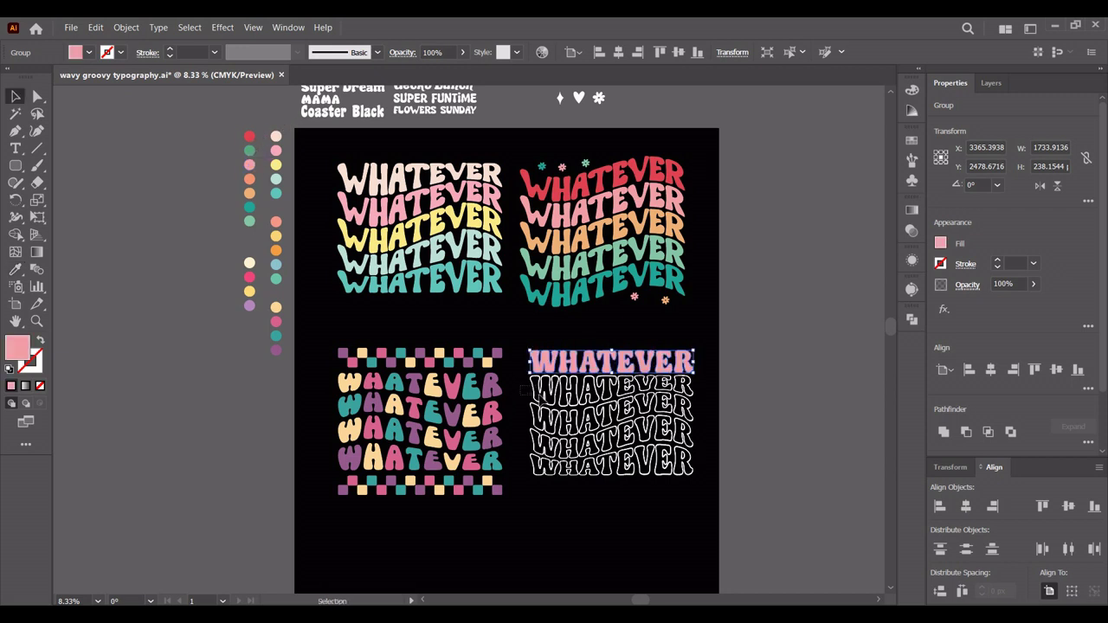
click(534, 398)
click(554, 420)
click(249, 136)
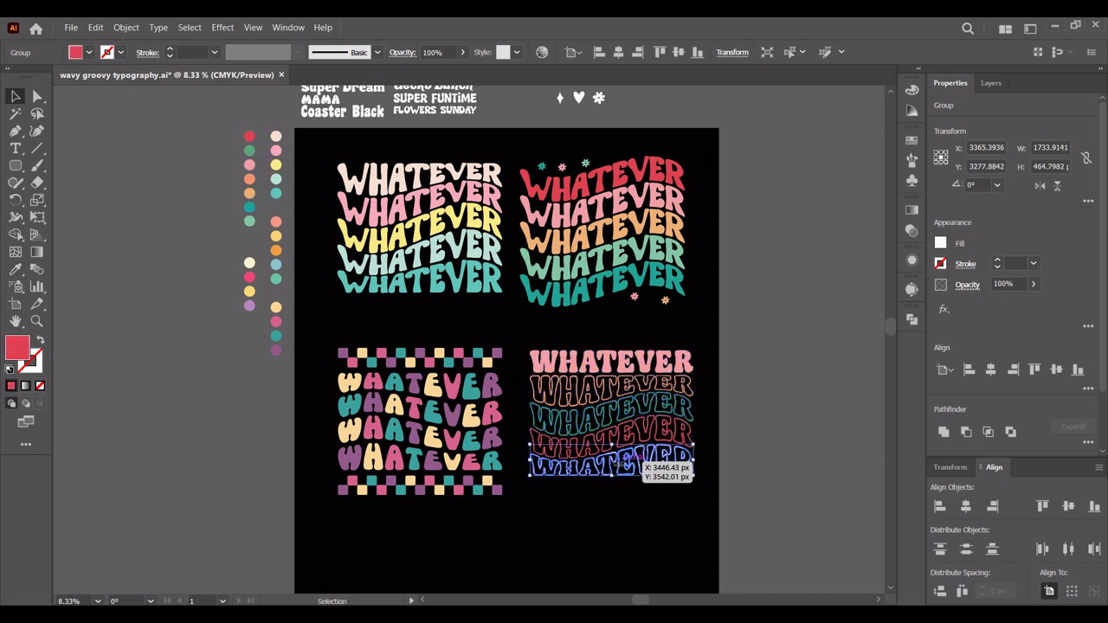
click(563, 463)
click(250, 178)
click(724, 479)
- Marquee-select the recoloured WHATEVER stack and group it
scroll(690, 491, up, 2)
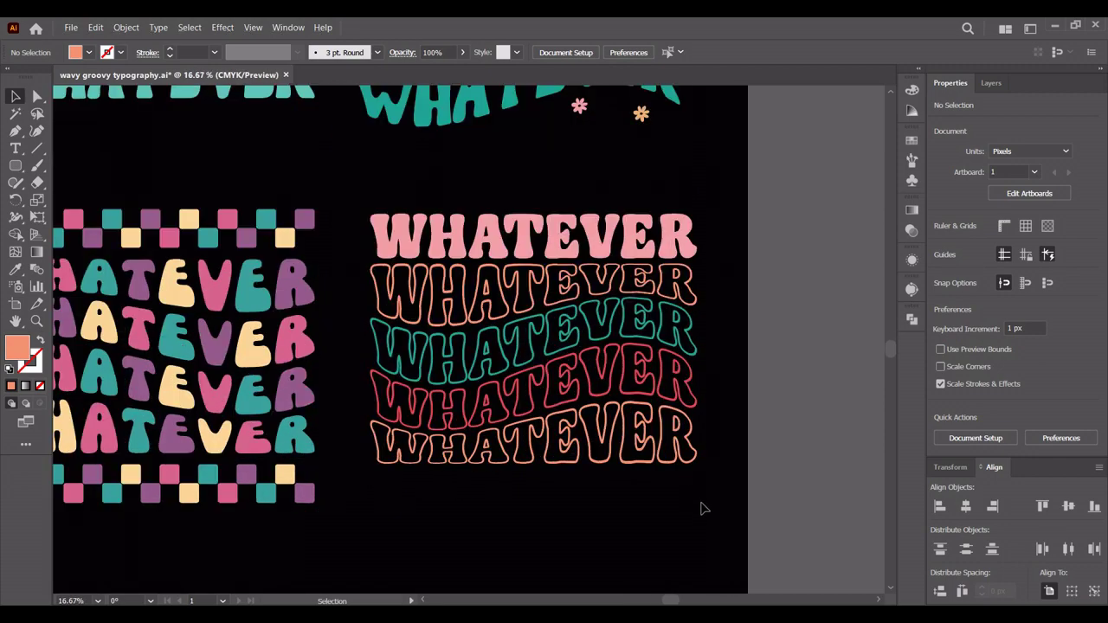
drag(703, 498, 551, 234)
right_click(551, 234)
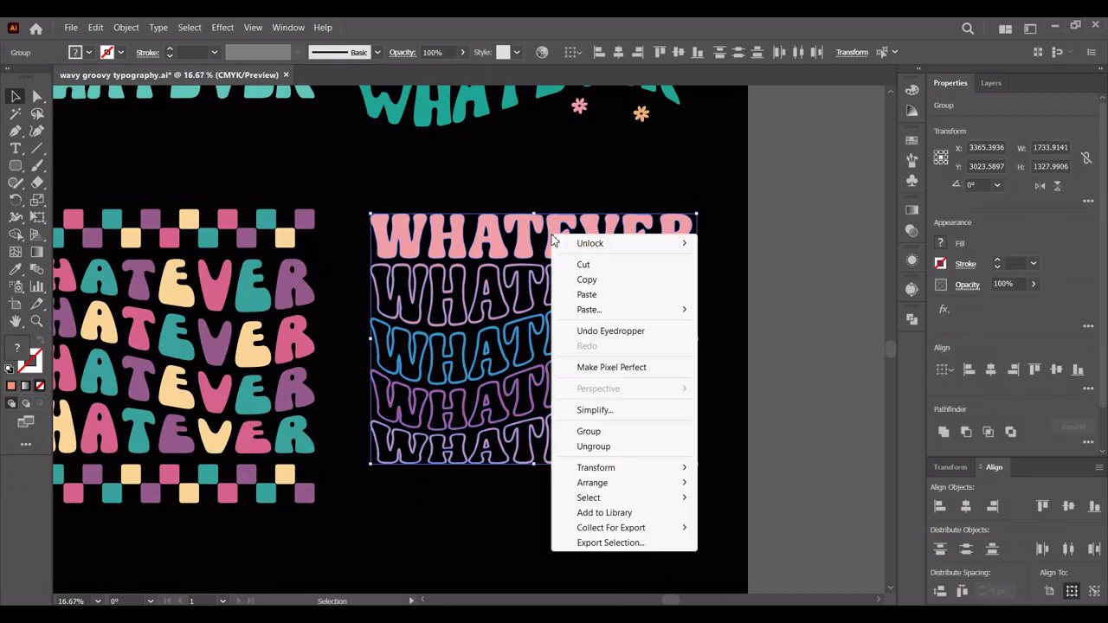
click(604, 430)
click(743, 355)
- Pan and zoom around the artboard to review all four WHATEVER designs
scroll(743, 355, down, 1)
scroll(743, 355, down, 1)
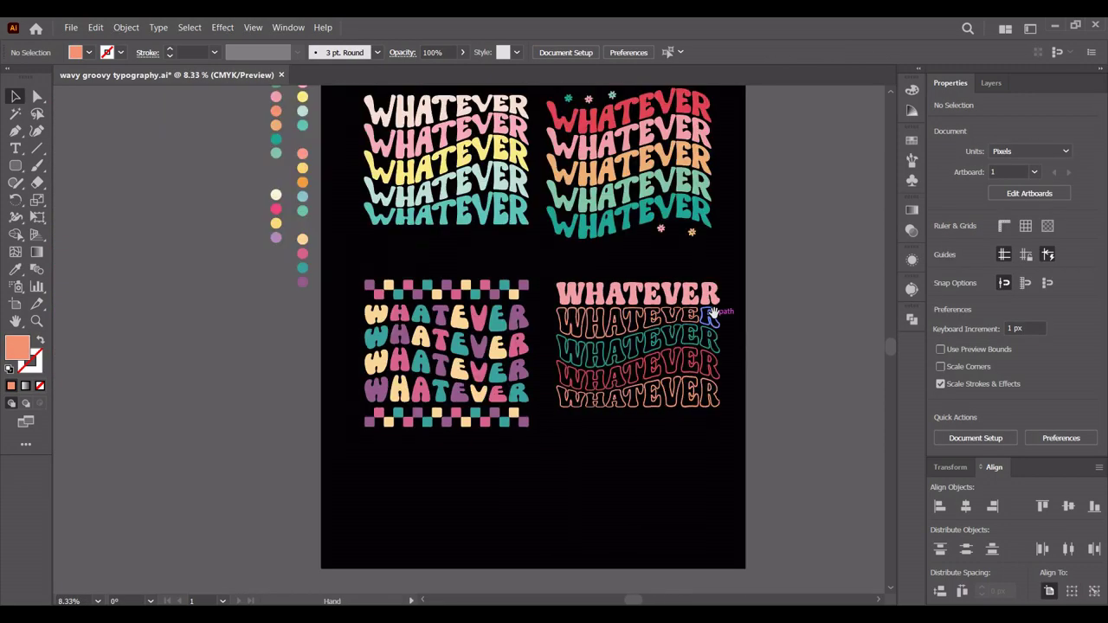
scroll(705, 376, up, 2)
scroll(697, 305, down, 1)
drag(697, 306, 700, 404)
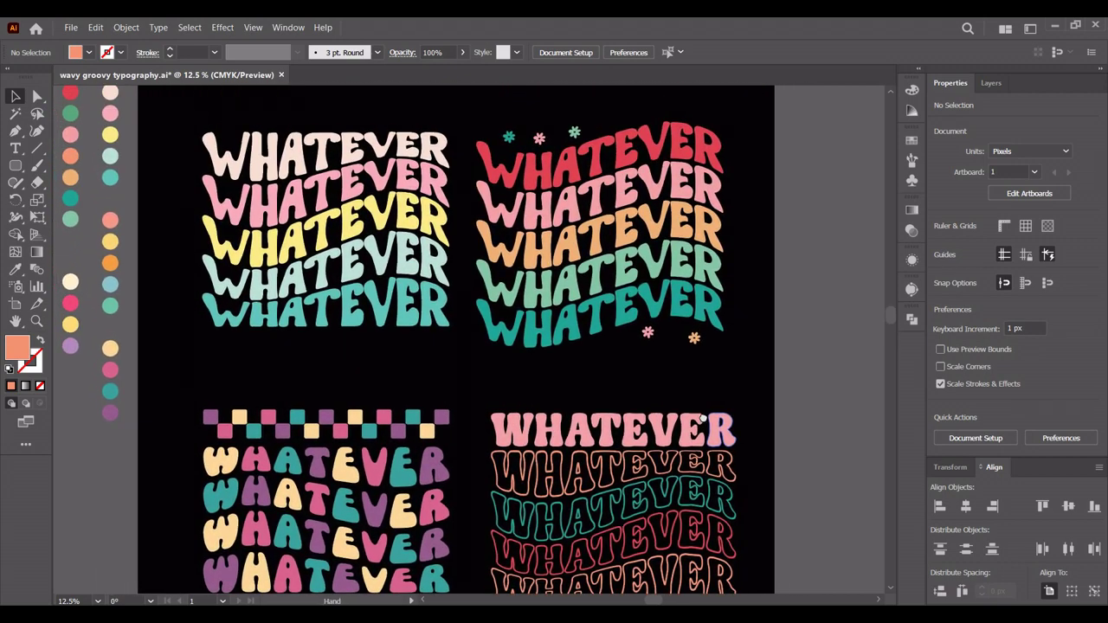
drag(700, 404, 712, 258)
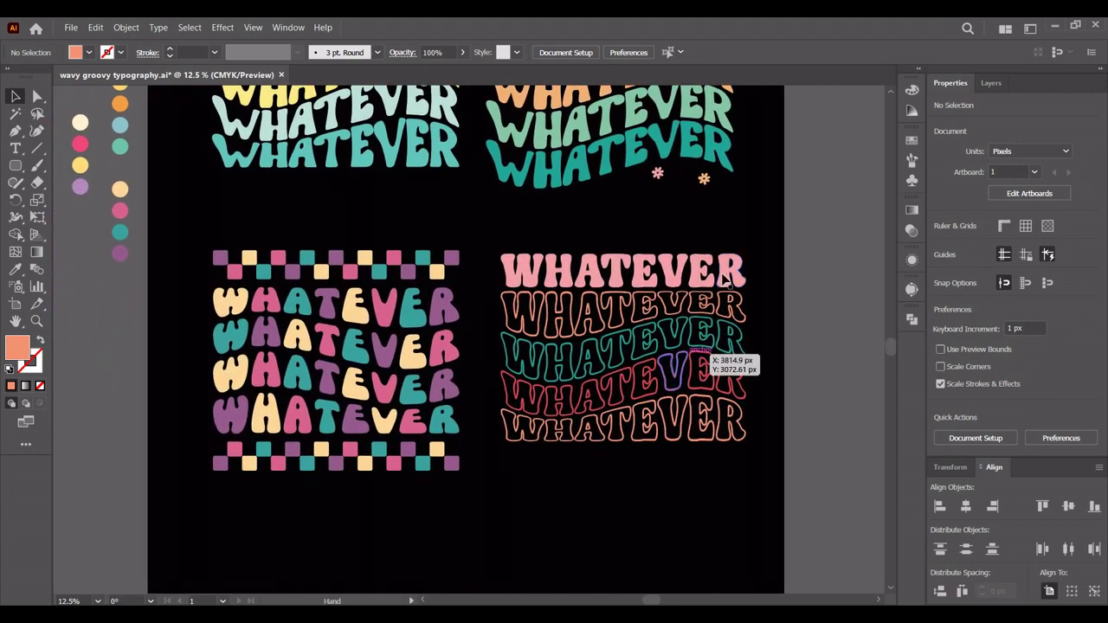
scroll(725, 366, up, 2)
scroll(805, 309, down, 1)
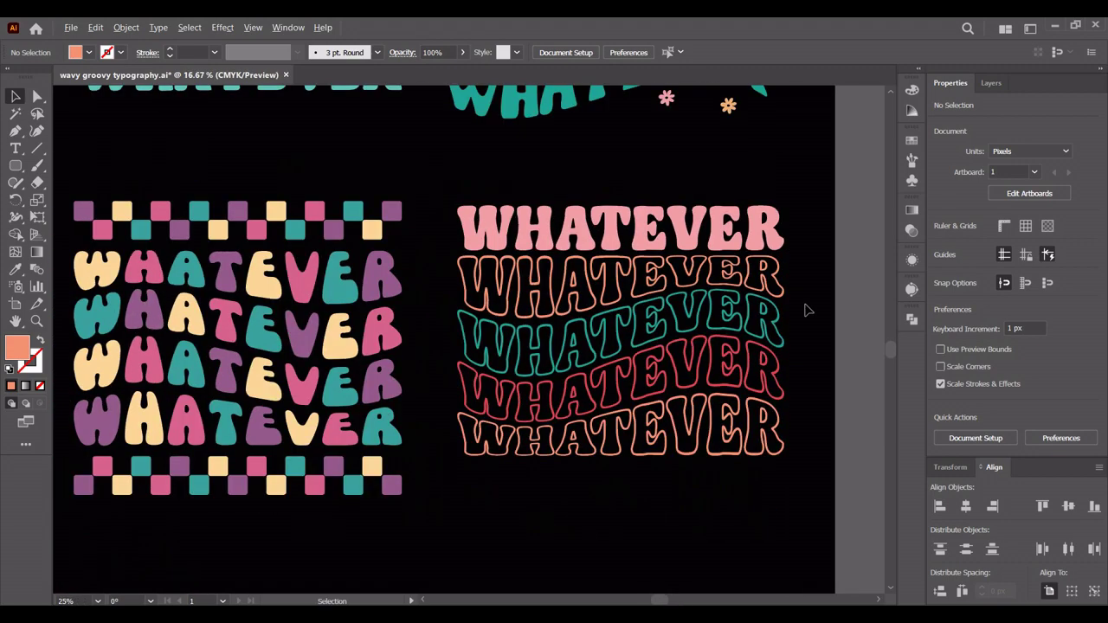
scroll(805, 310, down, 1)
scroll(807, 309, down, 1)
drag(809, 309, 760, 325)
scroll(718, 366, up, 1)
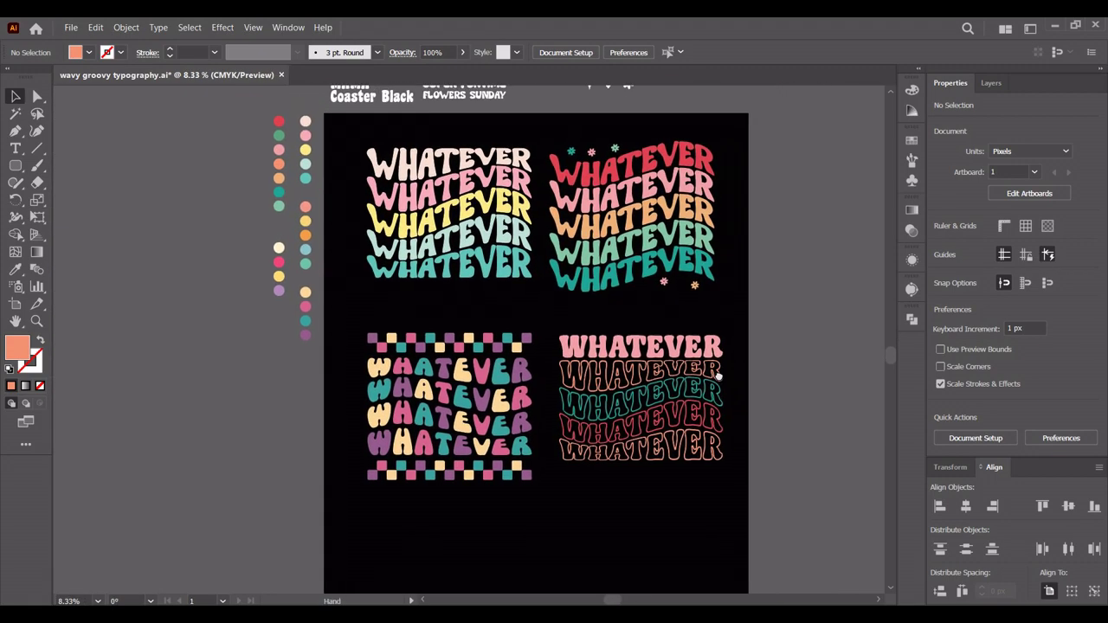
scroll(717, 366, up, 1)
scroll(718, 372, up, 1)
scroll(662, 381, up, 2)
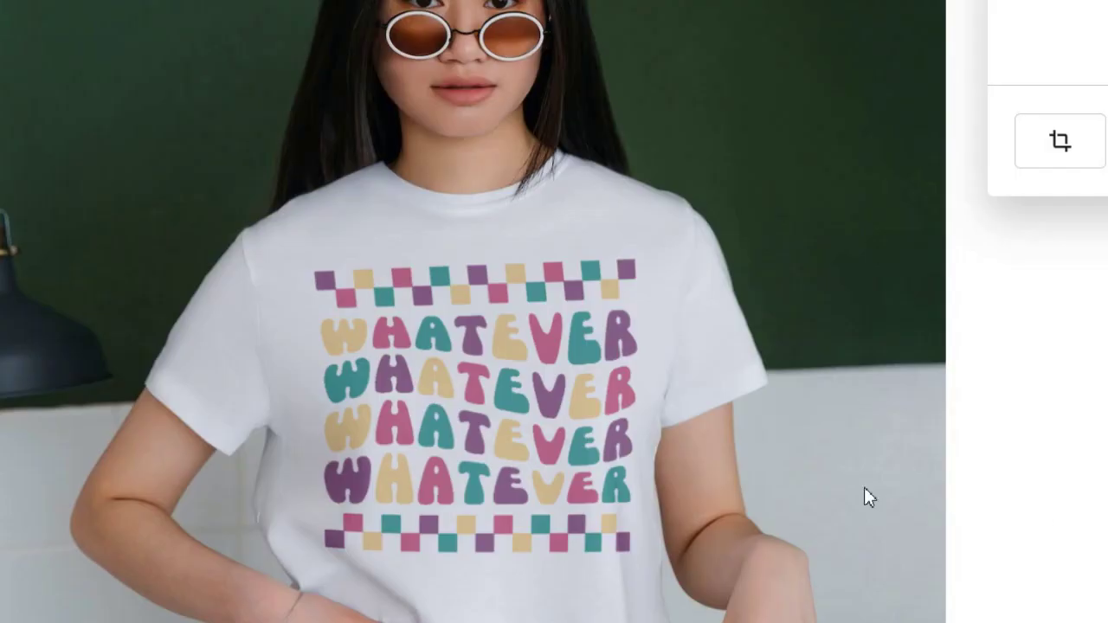
- Scroll through the white t-shirt mockups showing the checkered multicolour WHATEVER print
scroll(658, 433, down, 3)
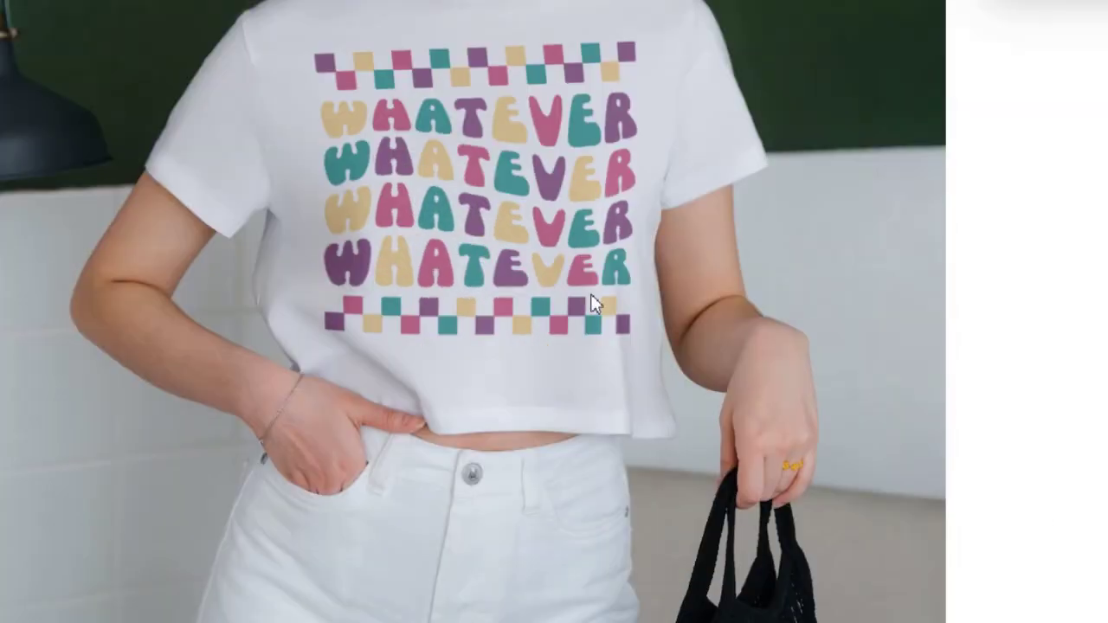
scroll(692, 329, down, 3)
scroll(837, 385, up, 3)
scroll(836, 382, up, 5)
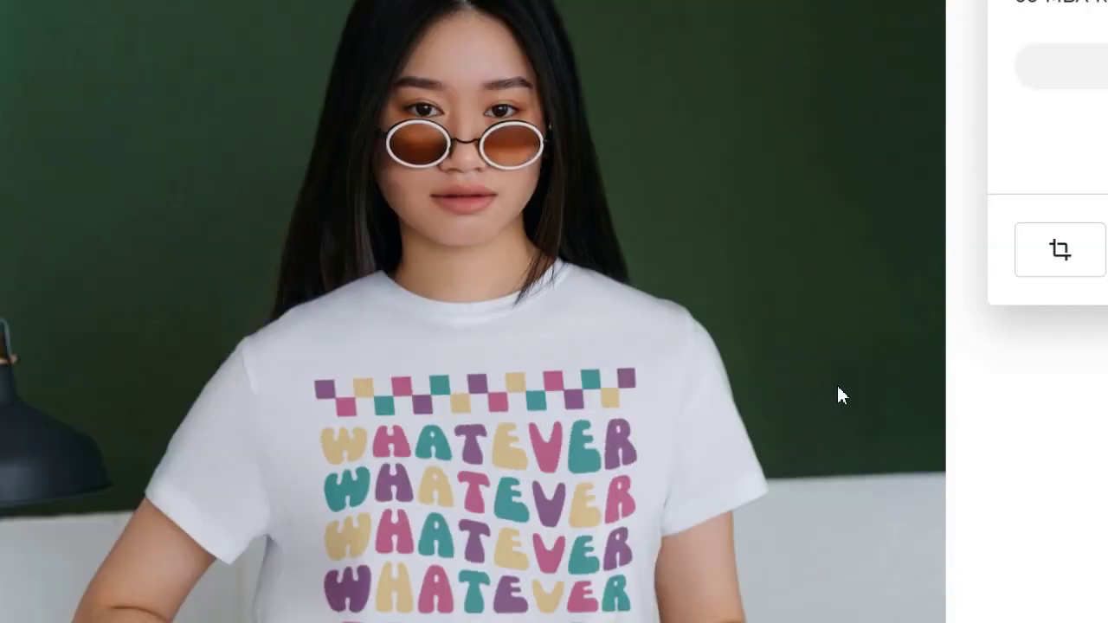
scroll(838, 388, down, 3)
scroll(837, 388, down, 1)
scroll(838, 388, down, 2)
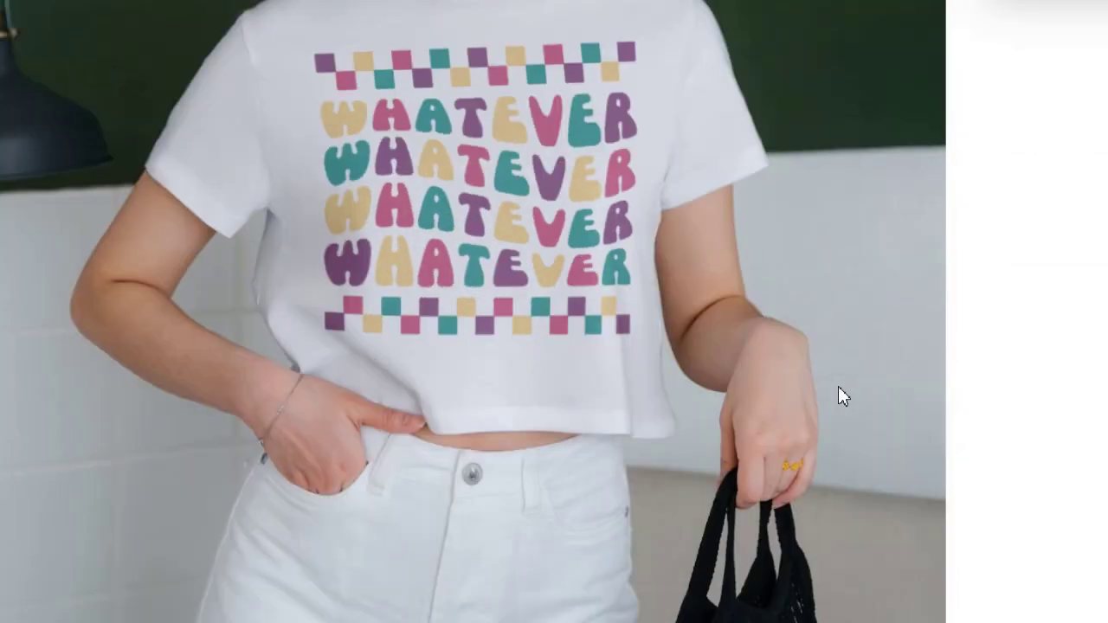
scroll(984, 318, up, 1)
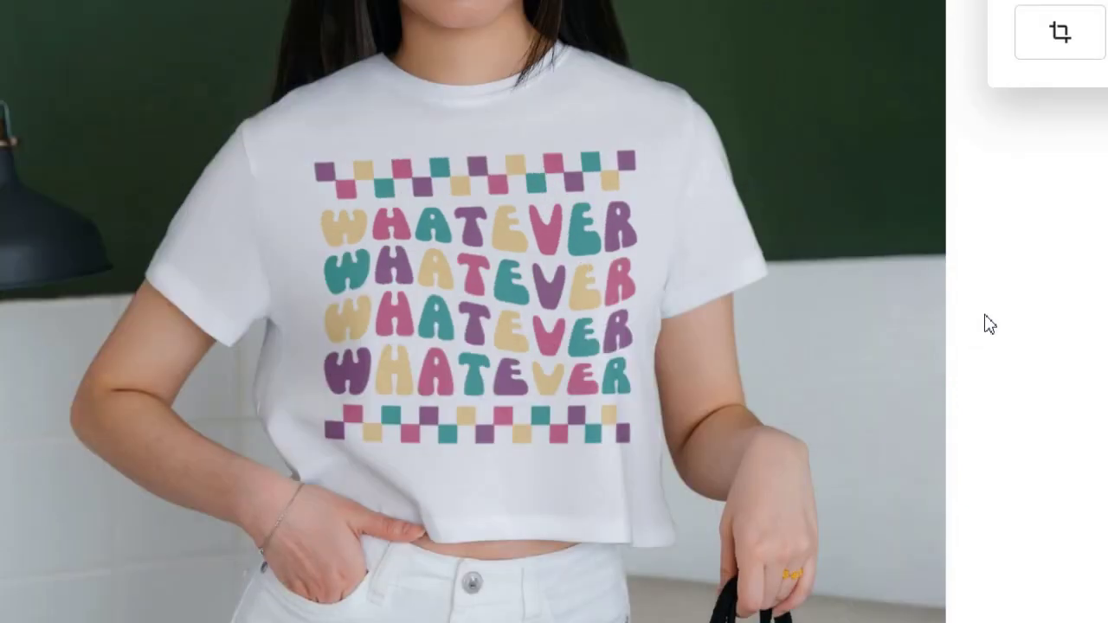
scroll(1084, 430, up, 1)
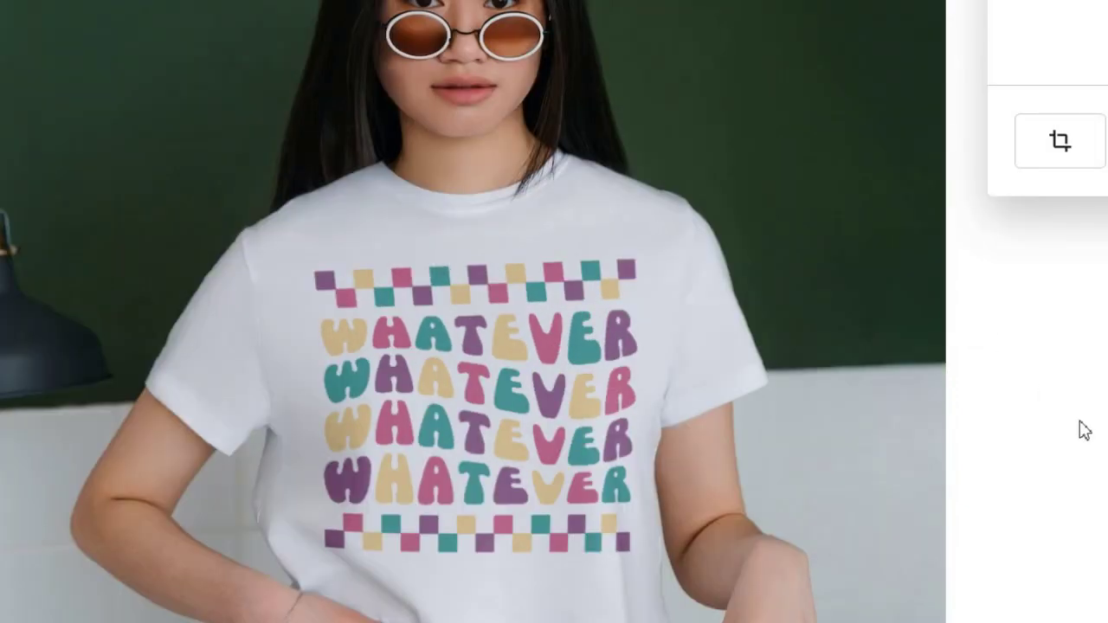
scroll(1085, 430, down, 1)
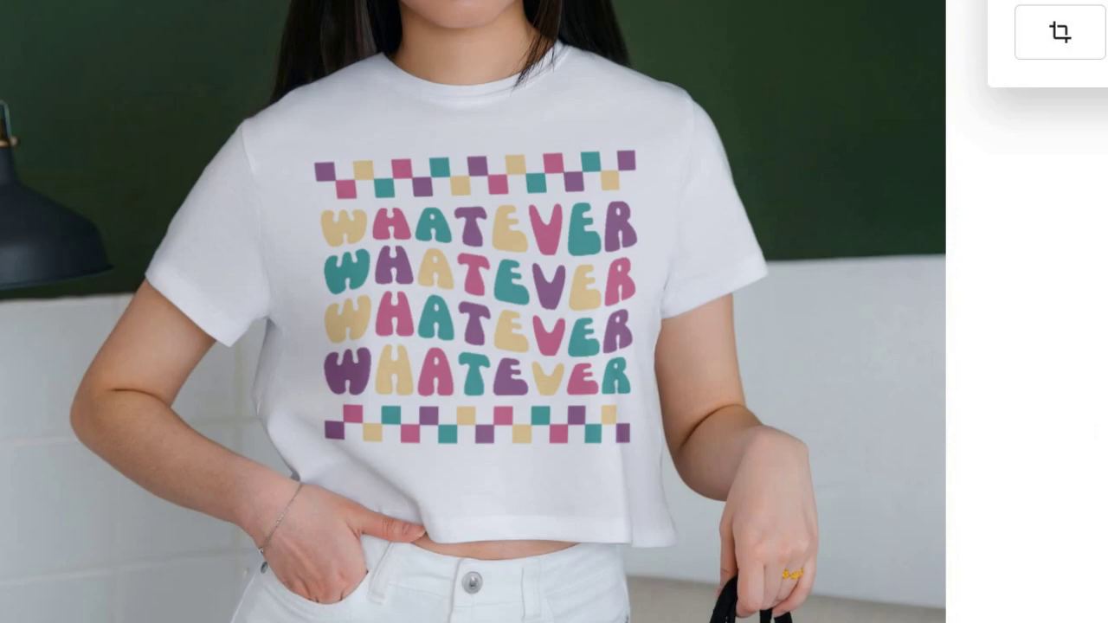